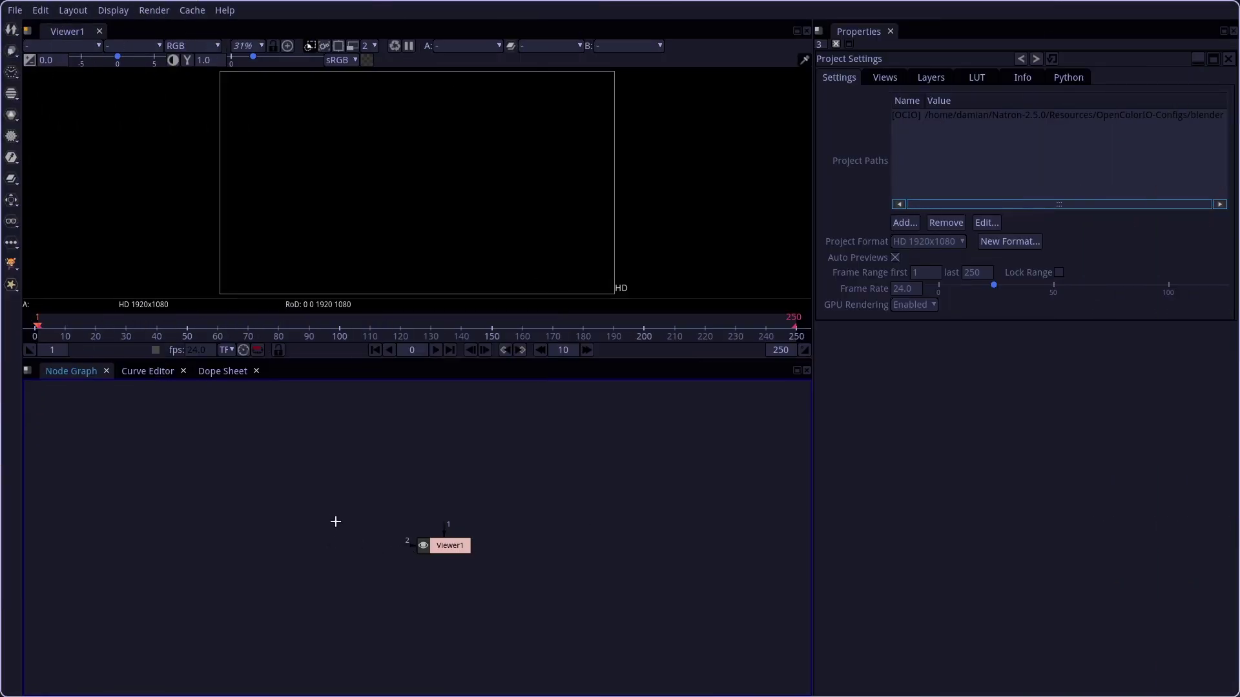
Import clip.mov from the Videos folder with a Read node, connect it to Viewer1 and place the node beside the viewer
key("r")
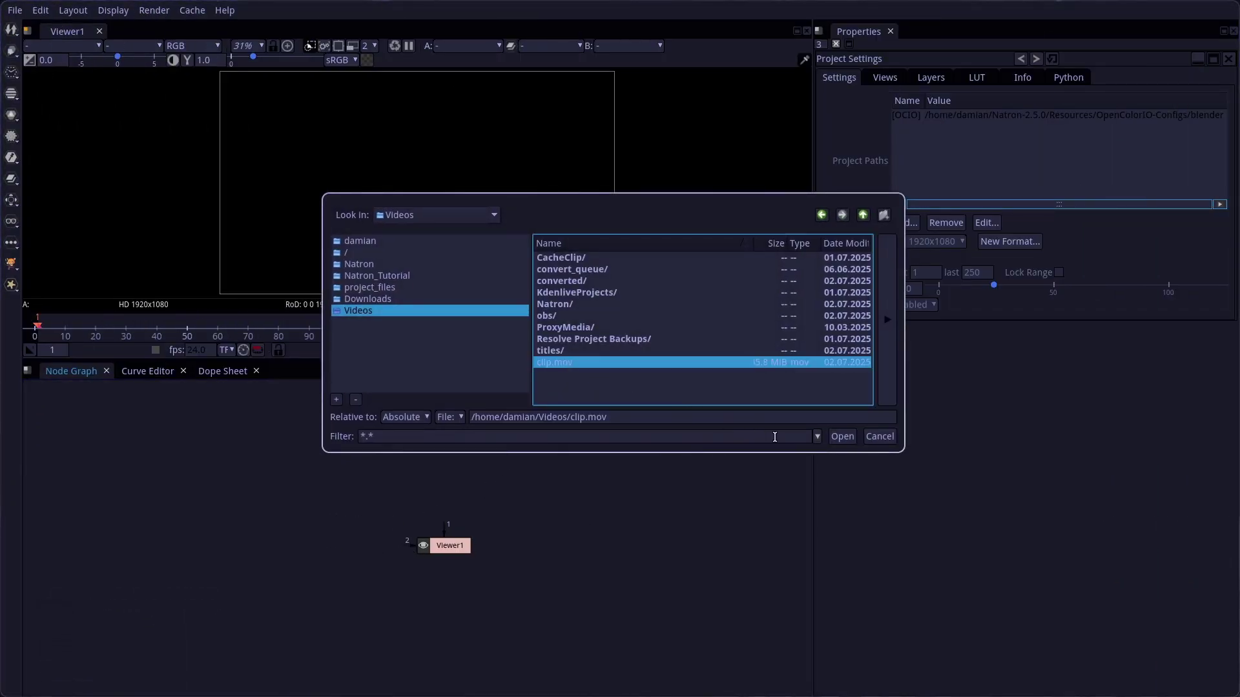
left_click(840, 437)
key("1")
left_click_drag(350, 547, 254, 550)
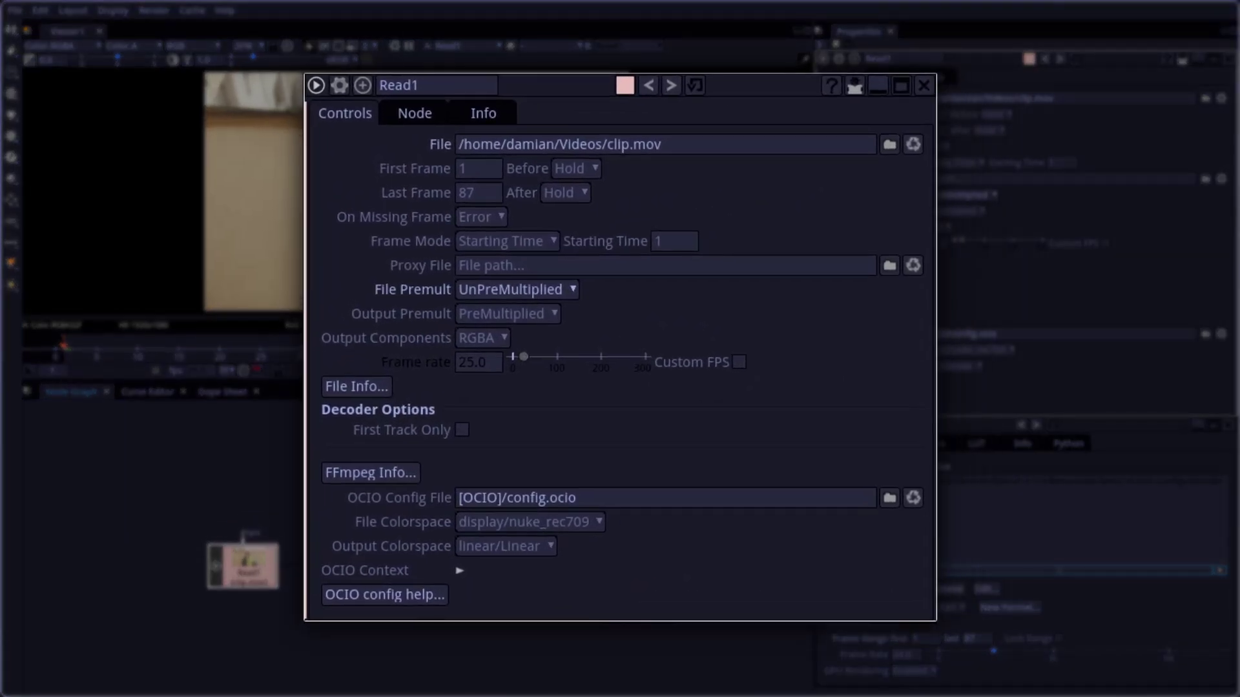
Set the project frame rate to 25
key("s")
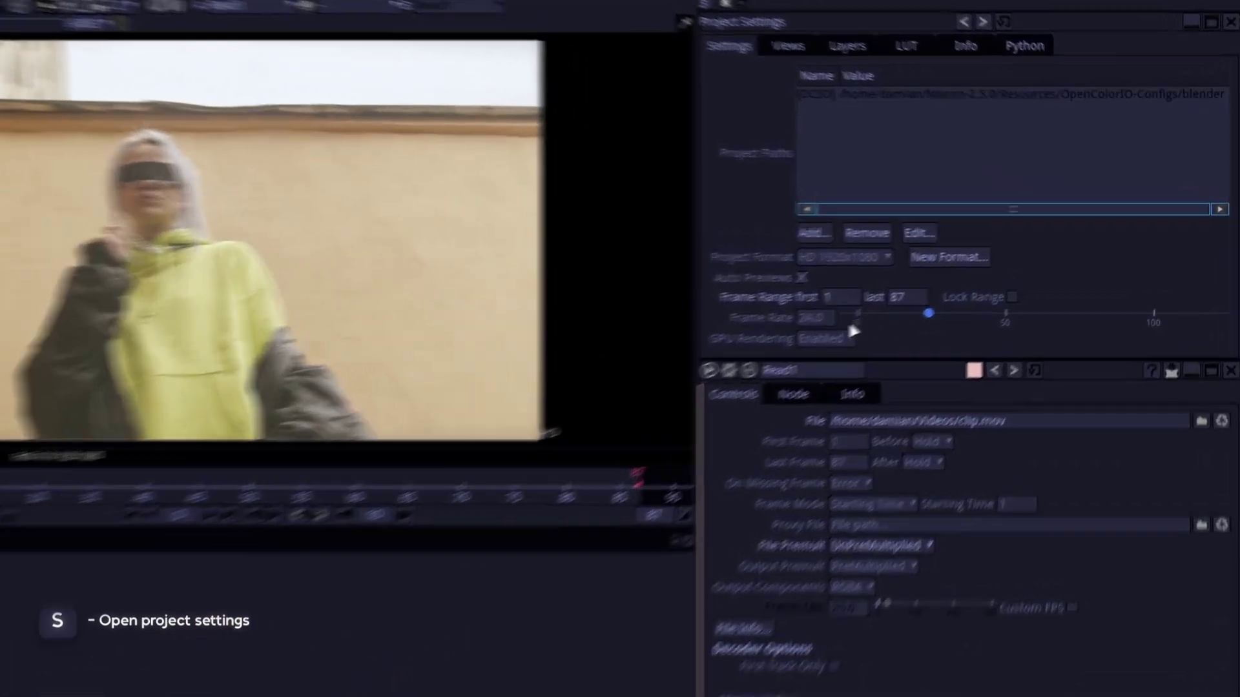
left_click(904, 290)
type("25")
key("Return")
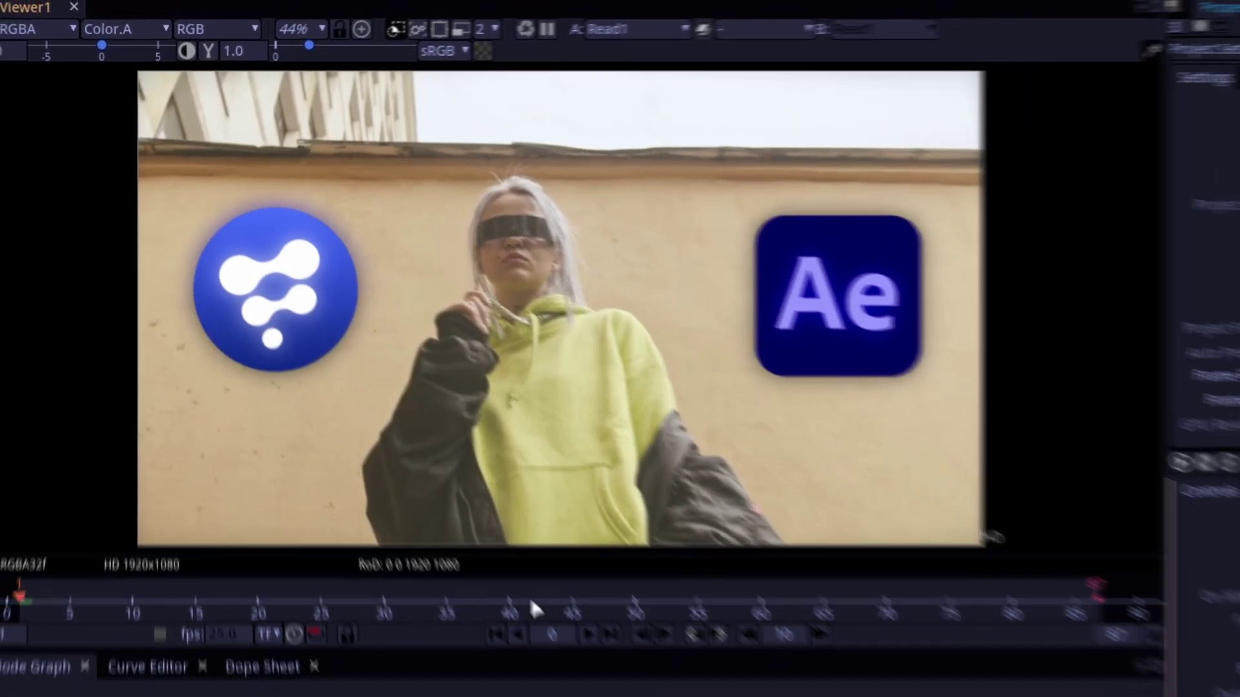
Insert a Roto node between Read1 and Viewer1 and draw a closed Bezier outline around the woman
key("o")
left_click_drag(416, 543, 369, 602)
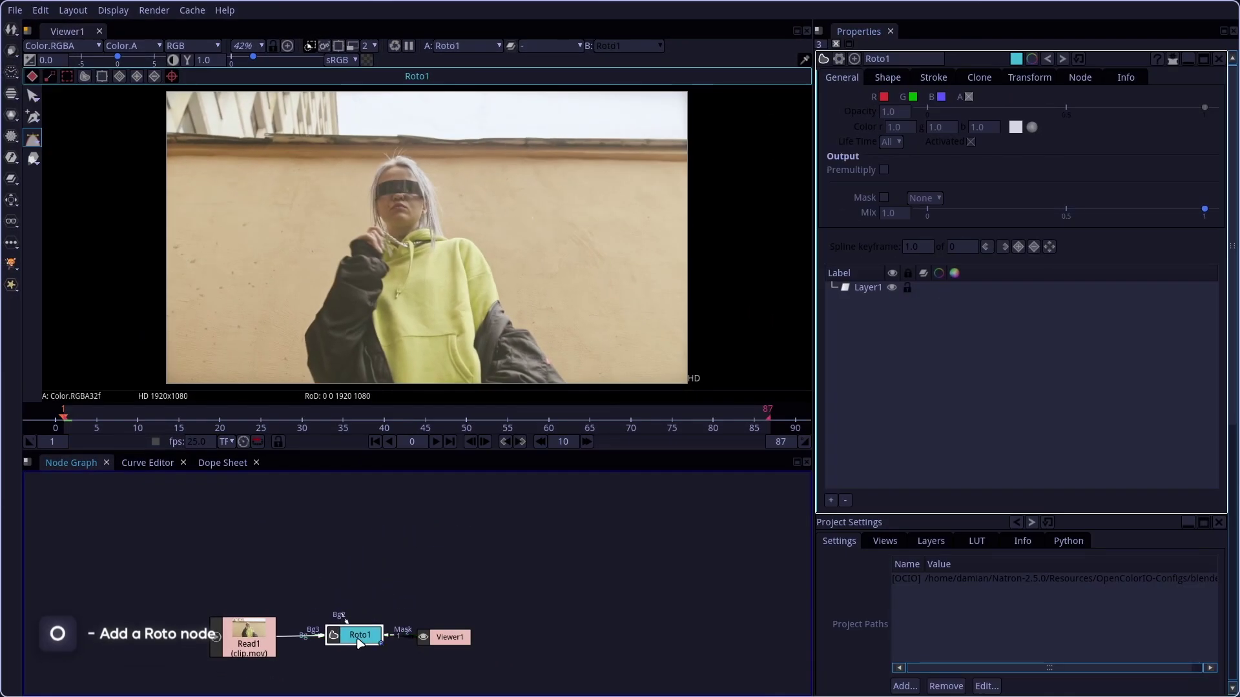
left_click(565, 382)
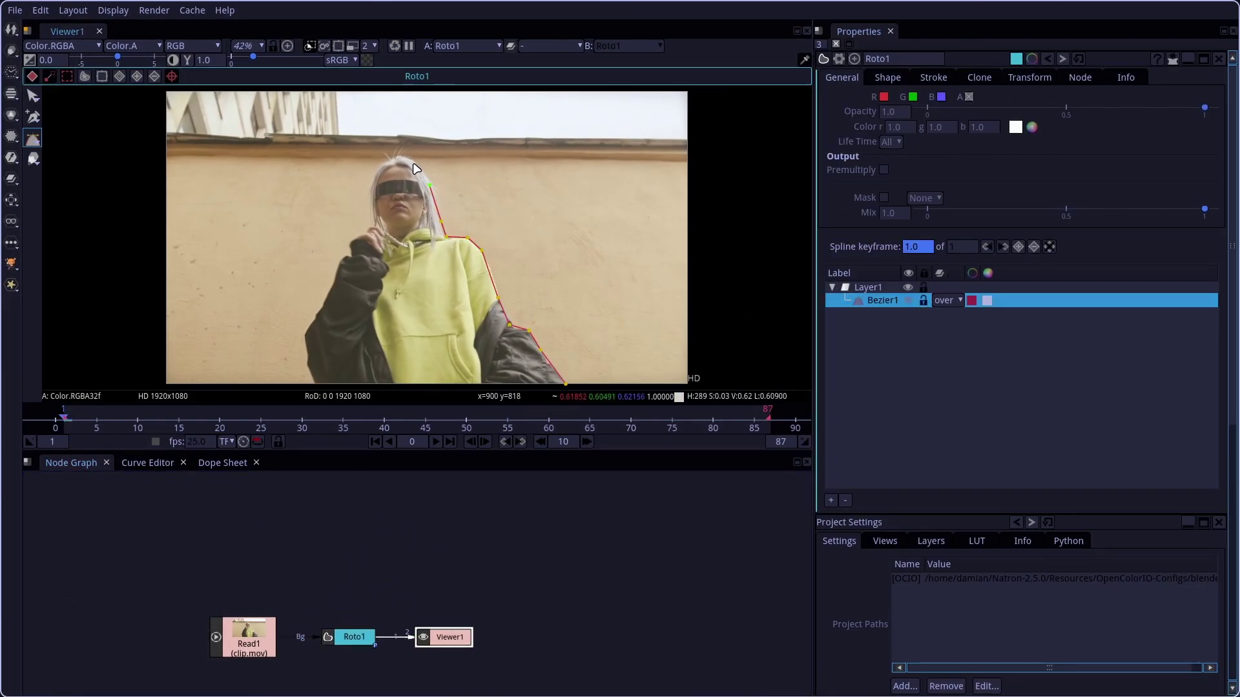
left_click(314, 384)
Set the Bezier shape's blending mode to mask and enable Premultiply on the Roto node
left_click(947, 300)
left_click(949, 504)
left_click(883, 169)
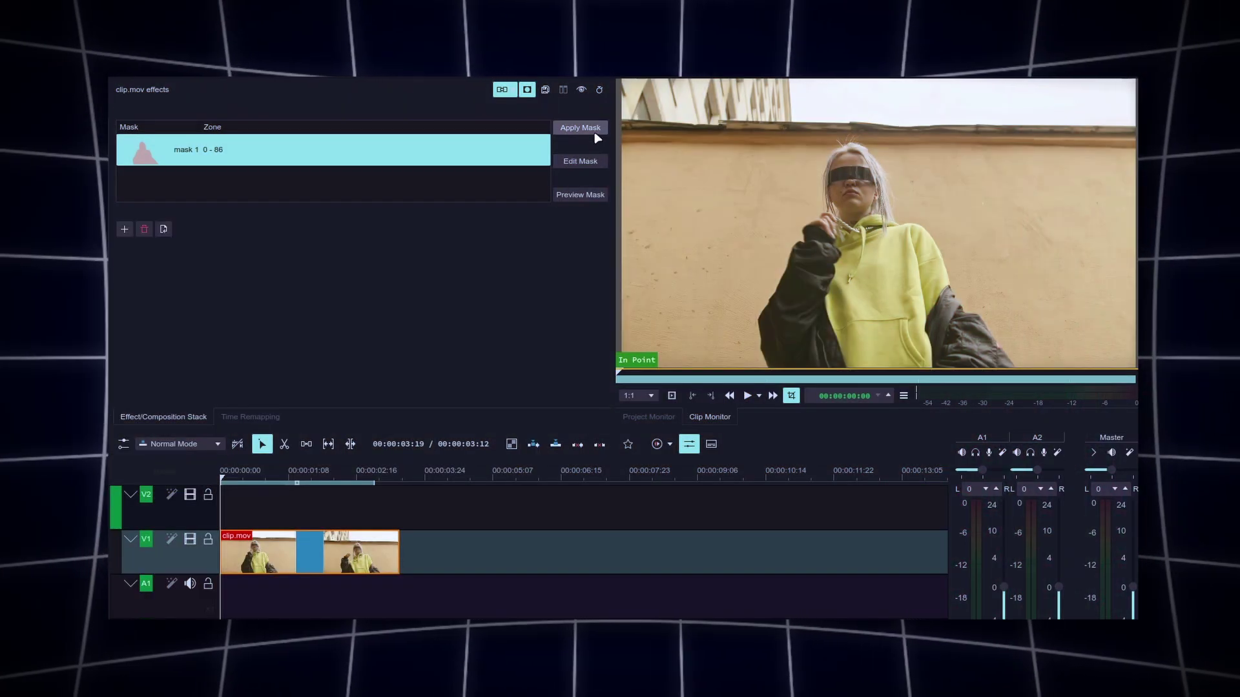
left_click(593, 131)
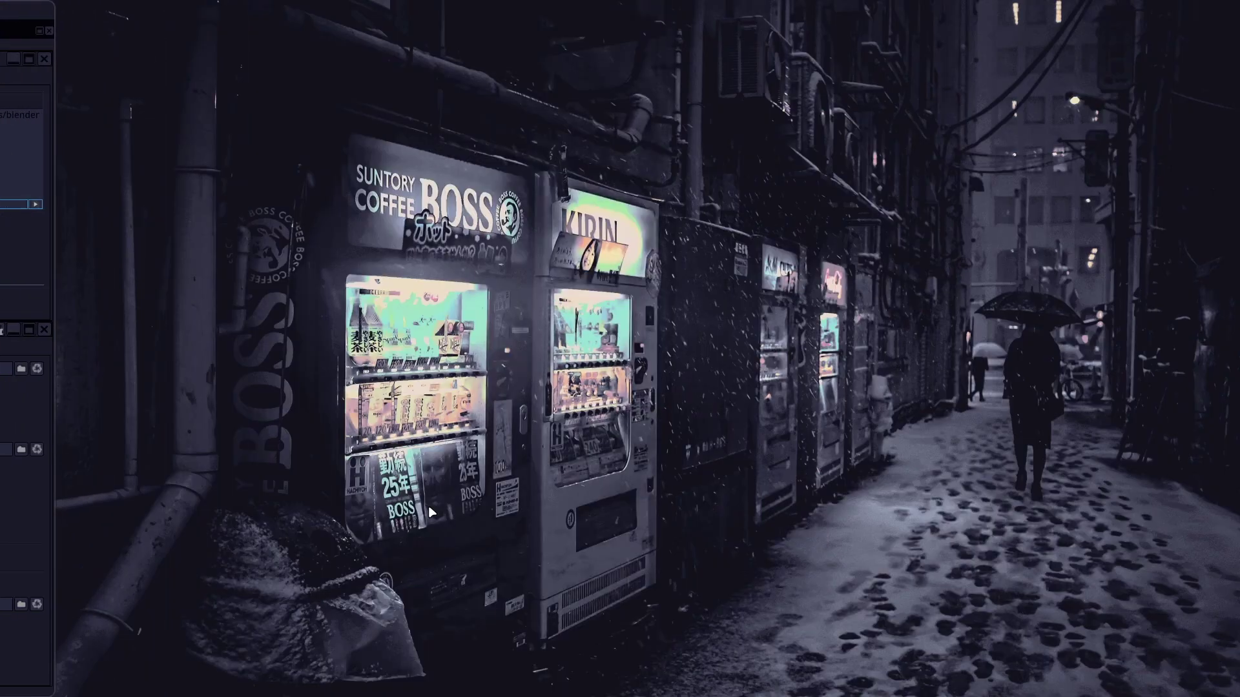
Launch Kdenlive
key("alt+space")
type("k")
key("Return")
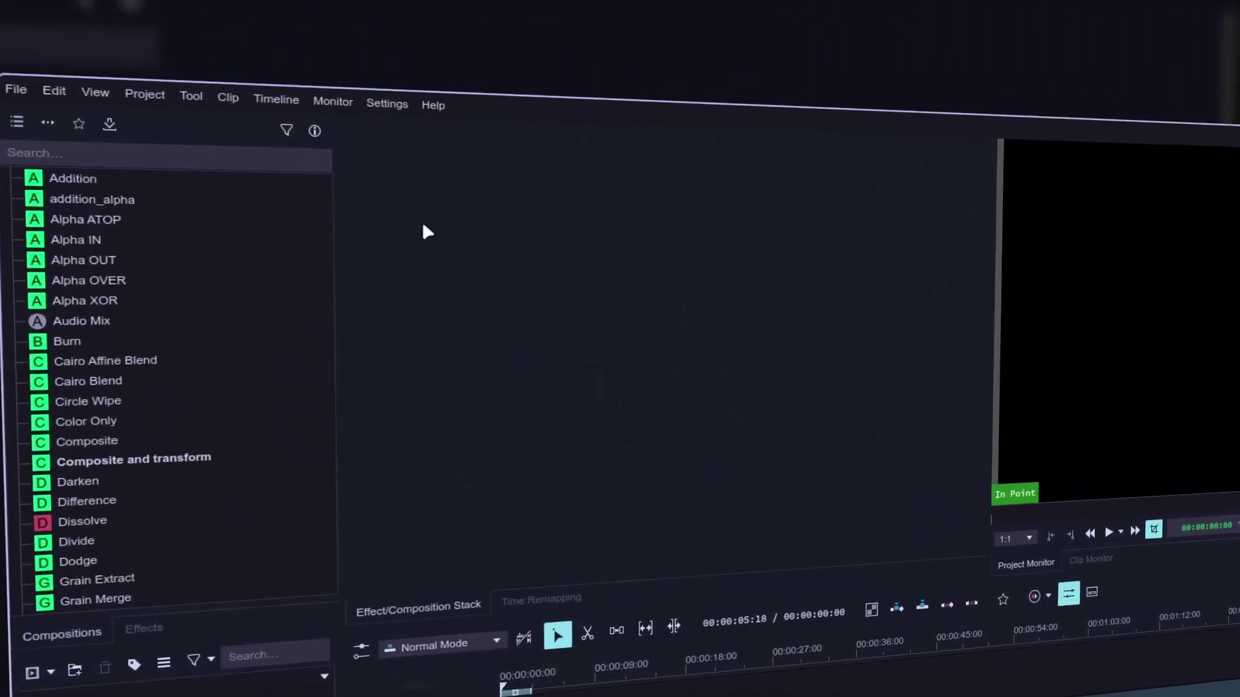
Check the installation of the Object Detection plugin in the Kdenlive configuration
left_click(249, 15)
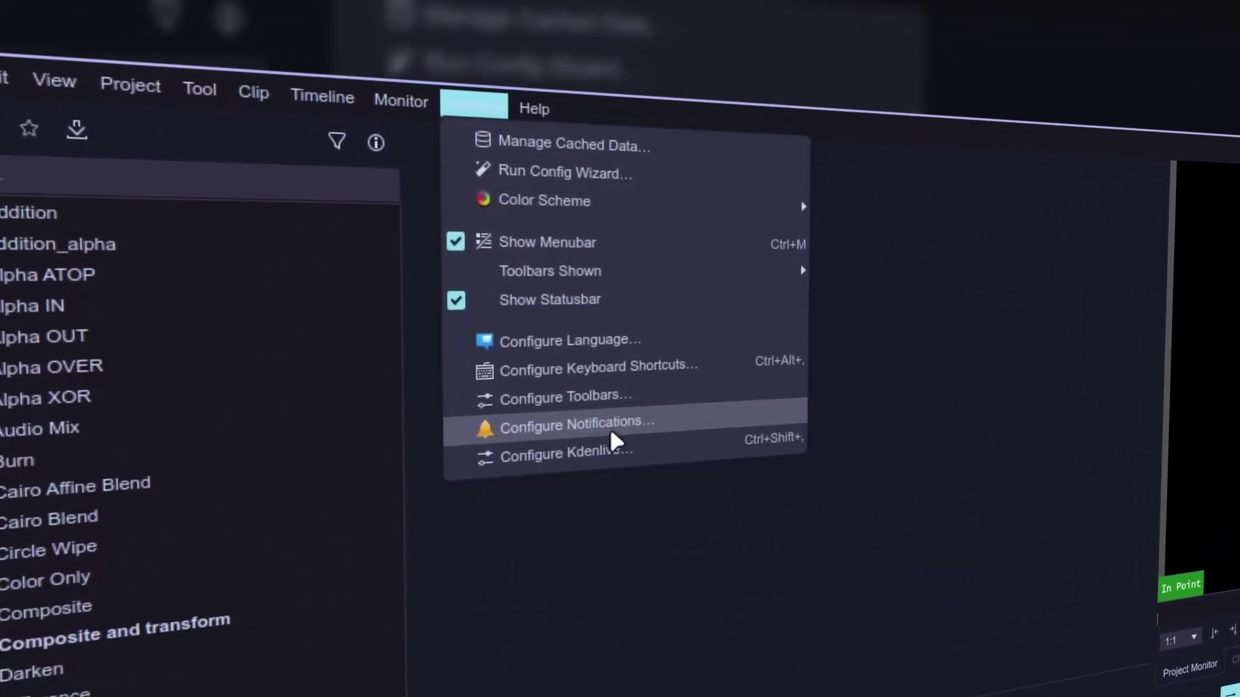
left_click(673, 414)
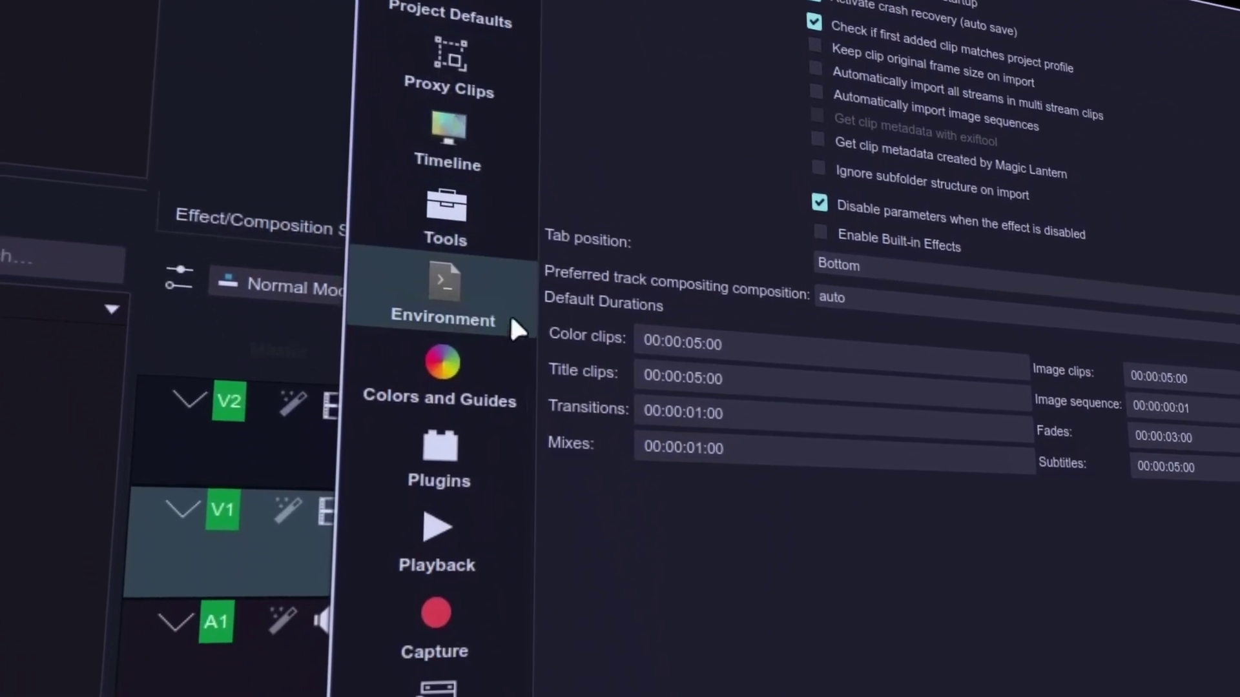
left_click(455, 357)
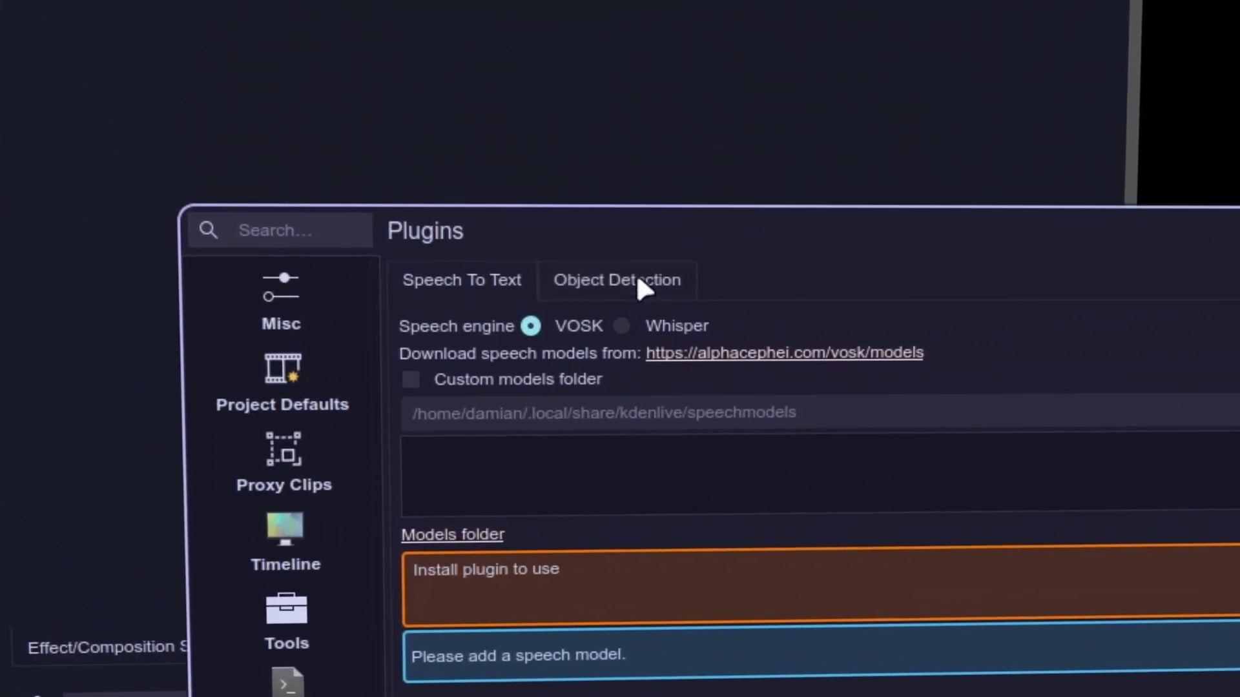
left_click(636, 255)
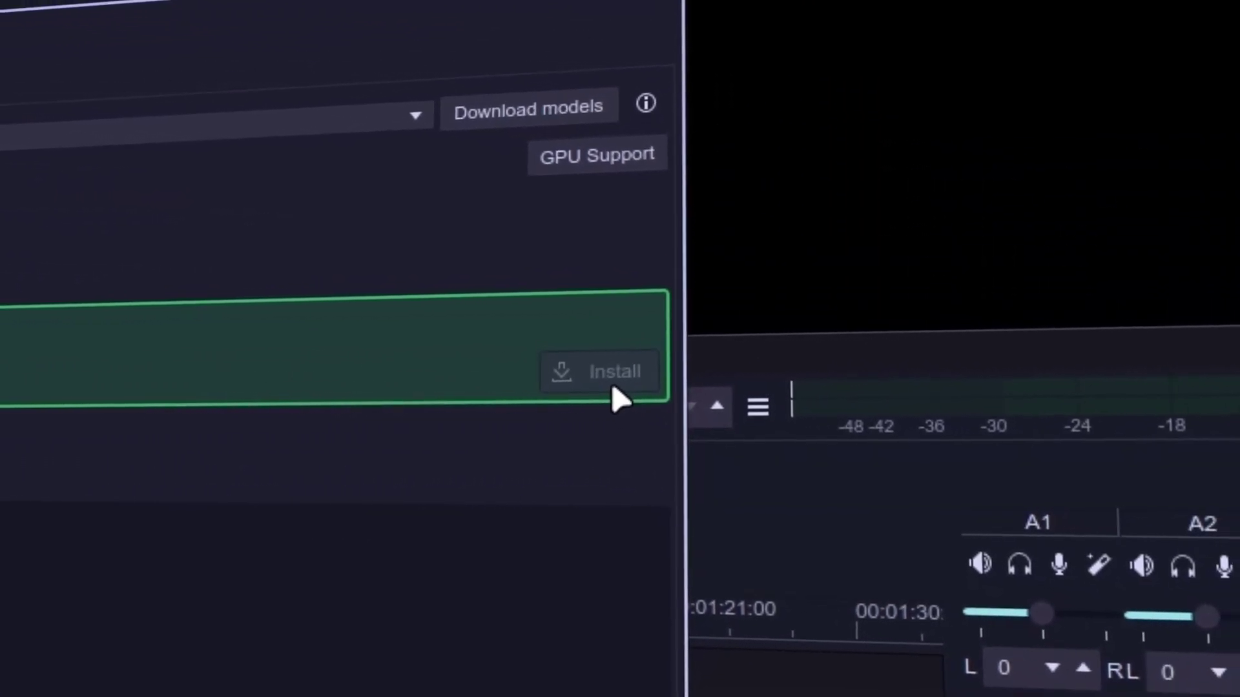
left_click(707, 642)
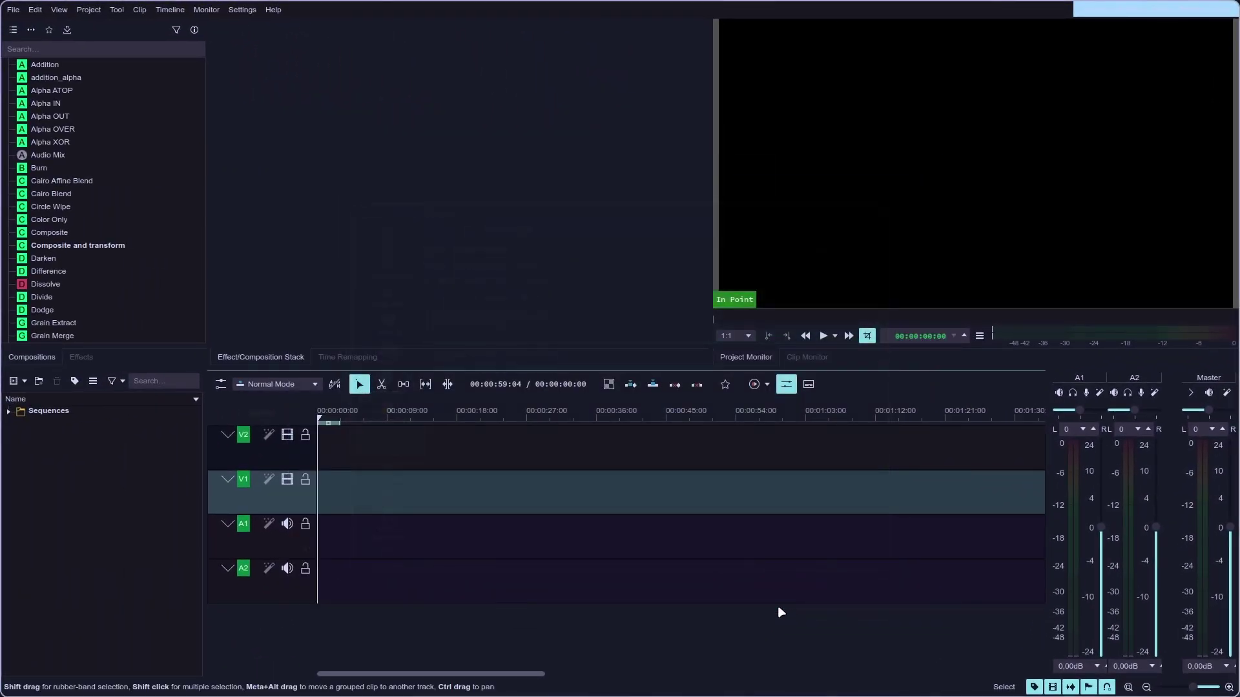
Import clip.mov into the project and place it at the start of track V1
left_click(93, 12)
left_click(105, 30)
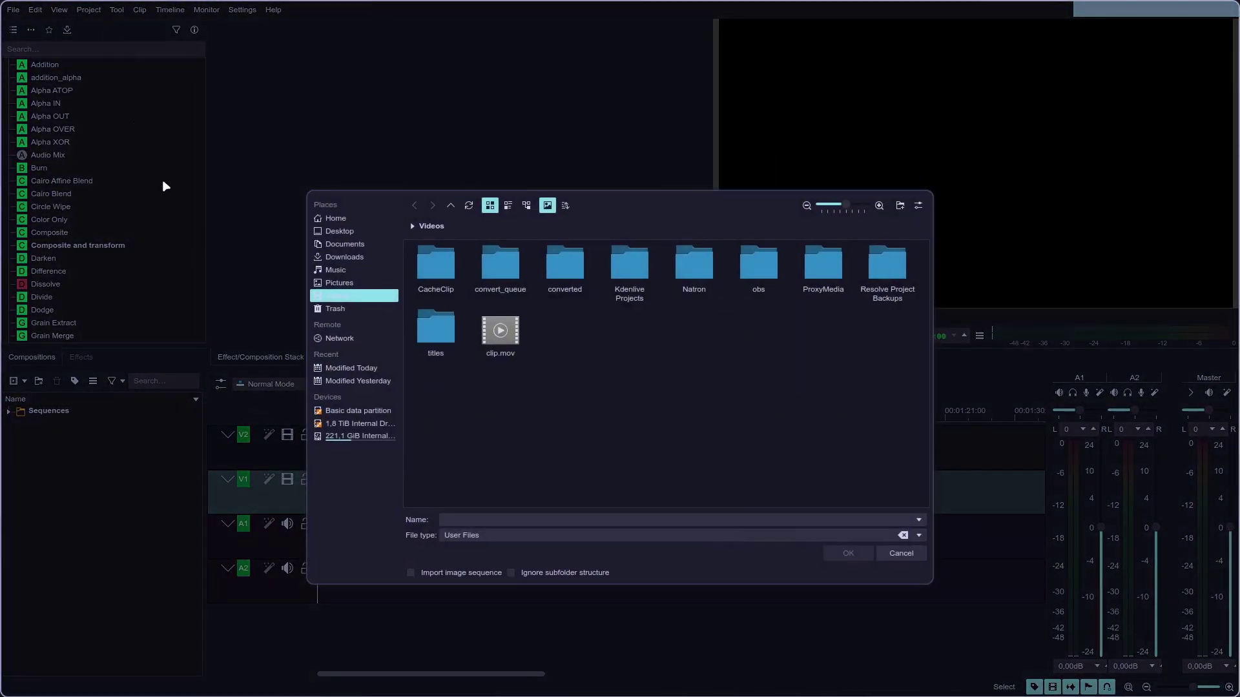
left_click(513, 335)
left_click(824, 536)
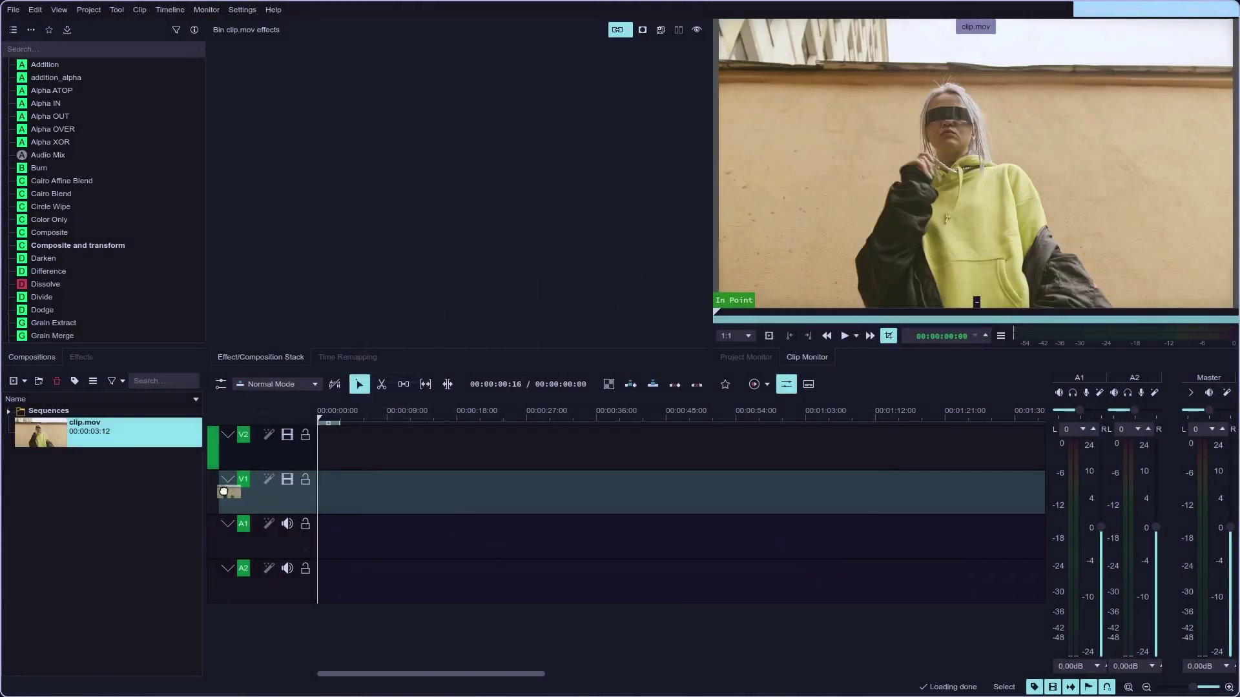
left_click_drag(224, 492, 420, 497)
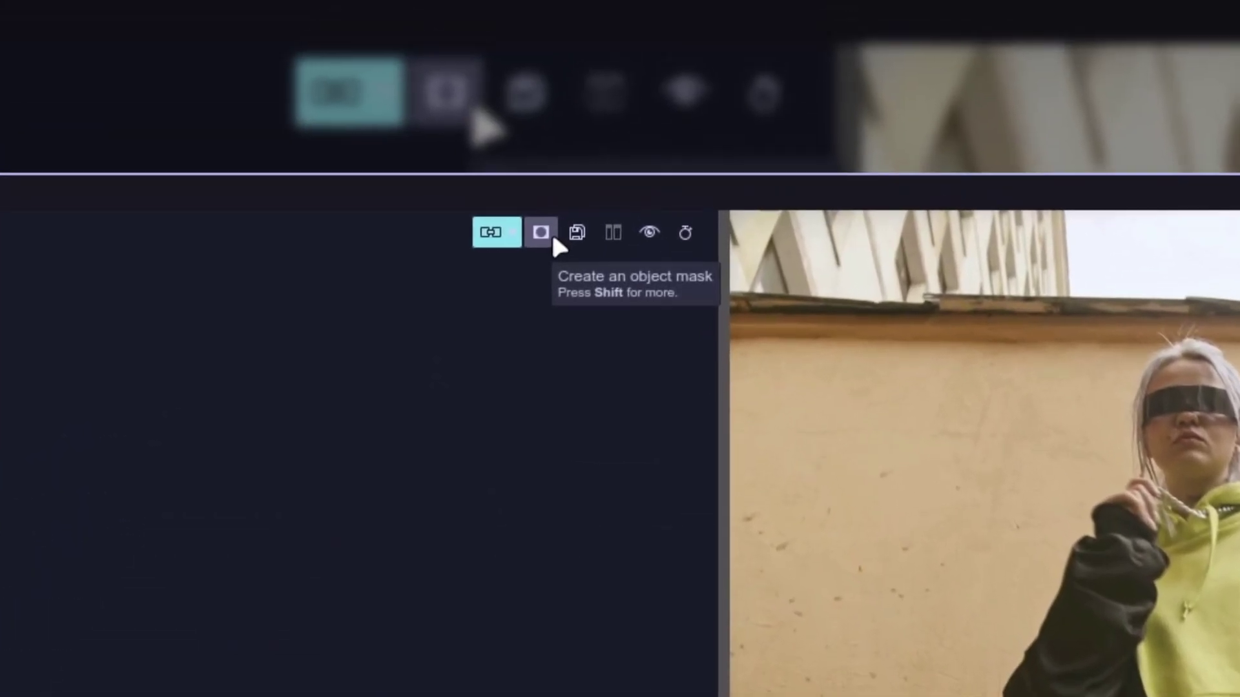
Create an object mask for the timeline clip by boxing the whole woman from above her head to the frame's lower edge
left_click(541, 232)
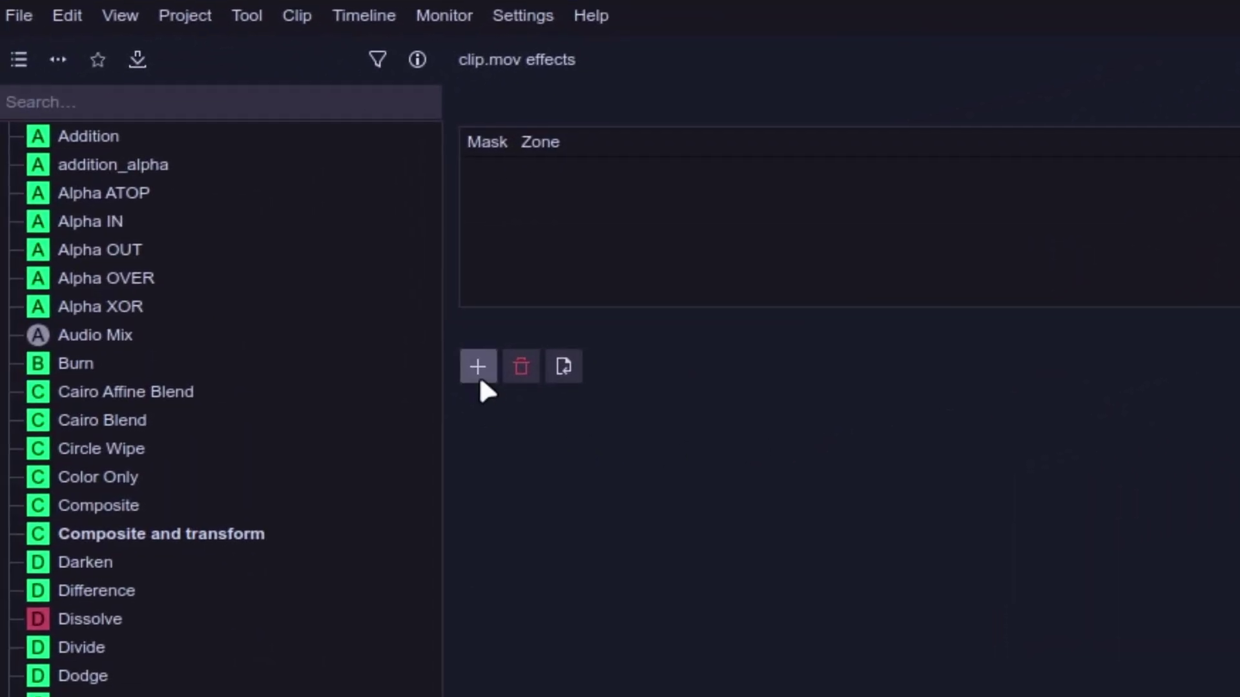
left_click(479, 381)
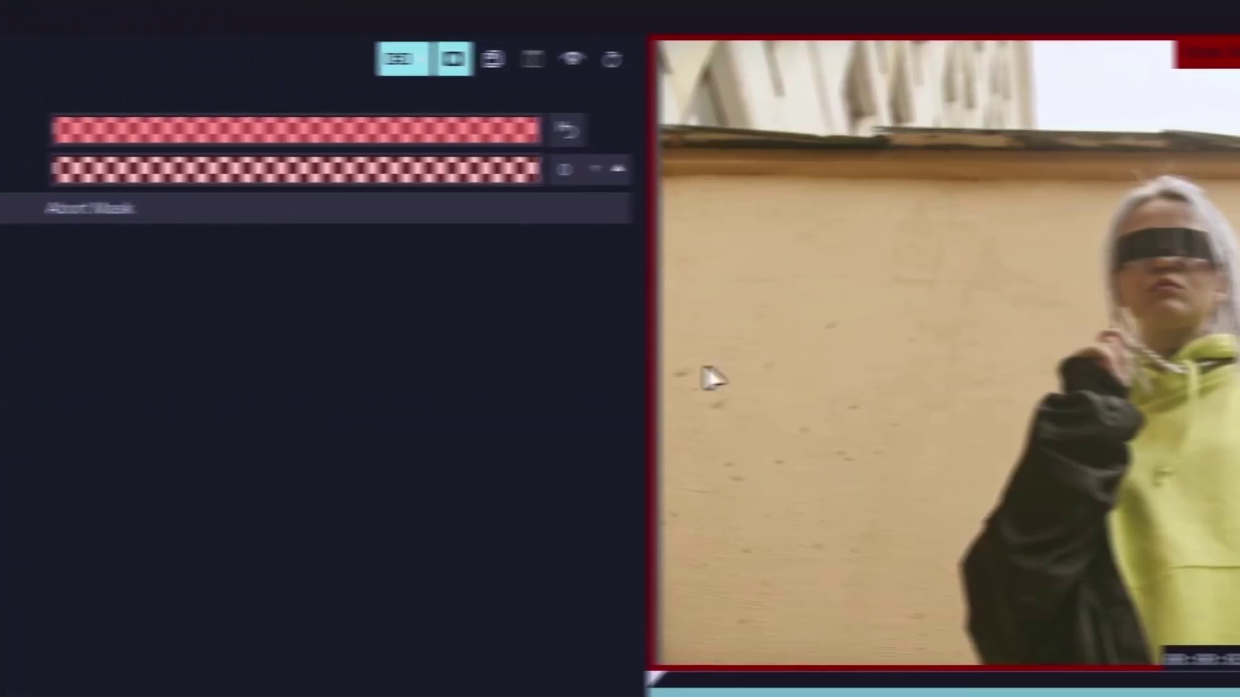
left_click_drag(978, 154, 1050, 254)
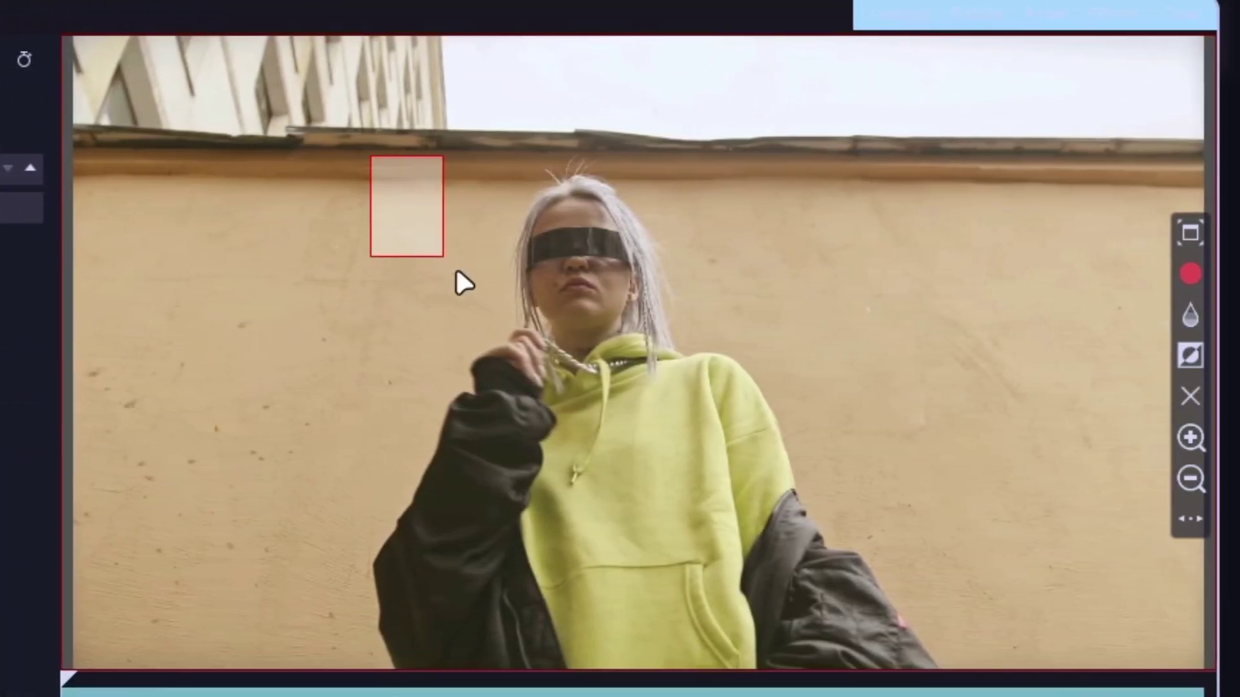
left_click_drag(455, 266, 942, 670)
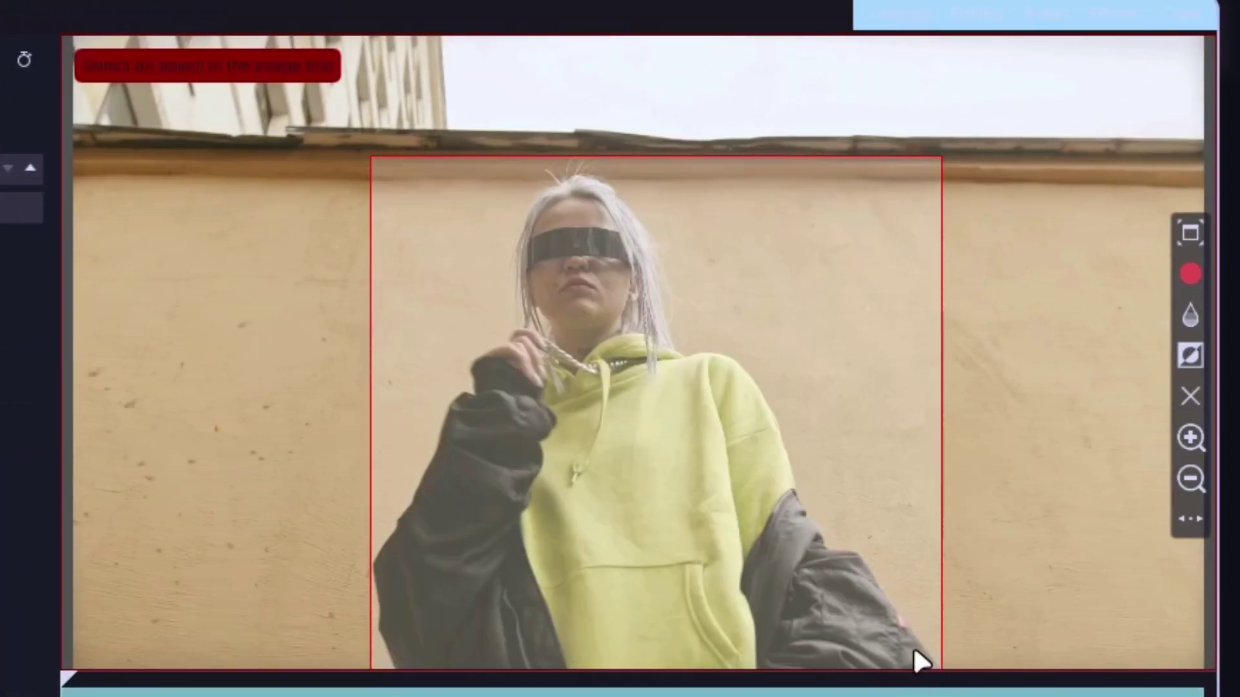
scroll(665, 534, "up", 2)
left_click_drag(623, 527, 448, 251)
left_click_drag(268, 343, 537, 358)
left_click_drag(607, 197, 488, 534)
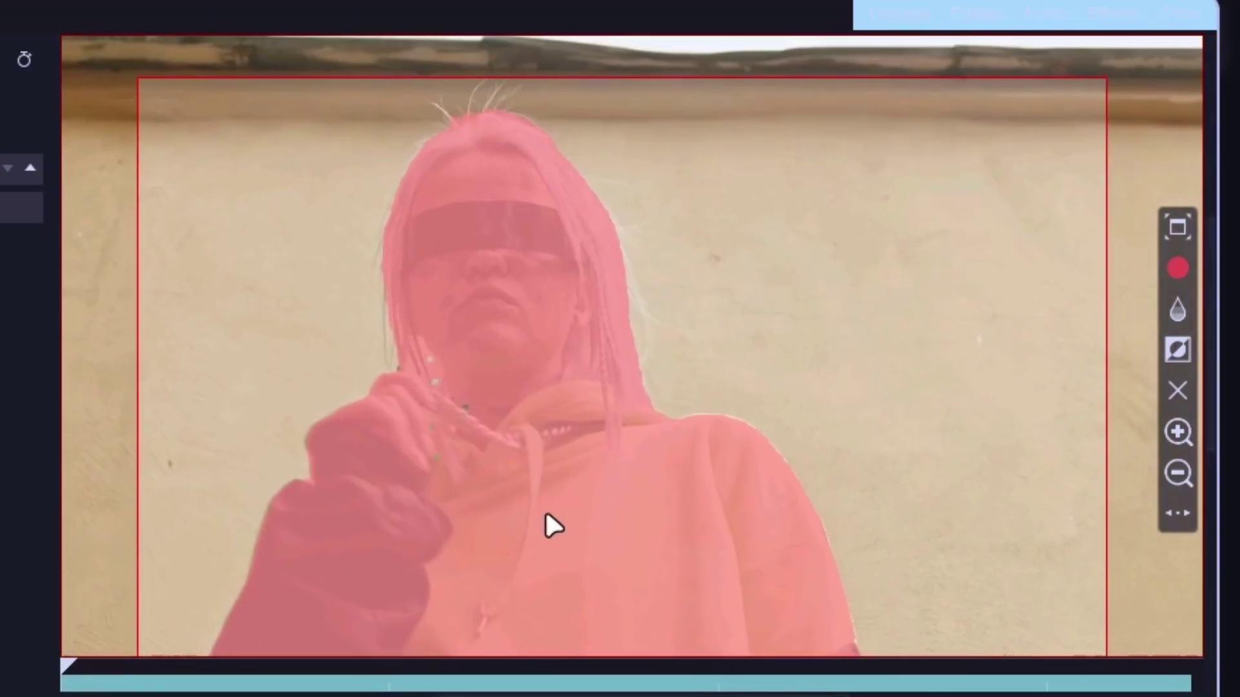
scroll(503, 511, "down", 3)
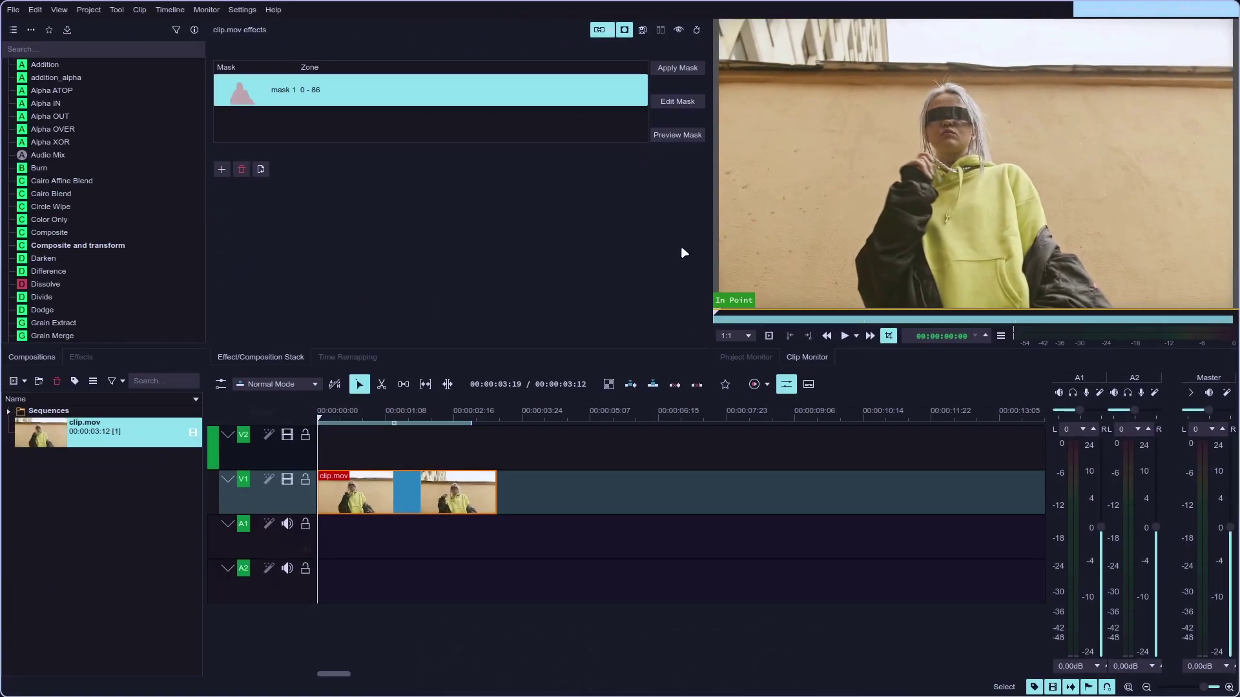
Apply mask 1 to the clip and examine the cutout edges around the hair, chain and sleeve
left_click(692, 72)
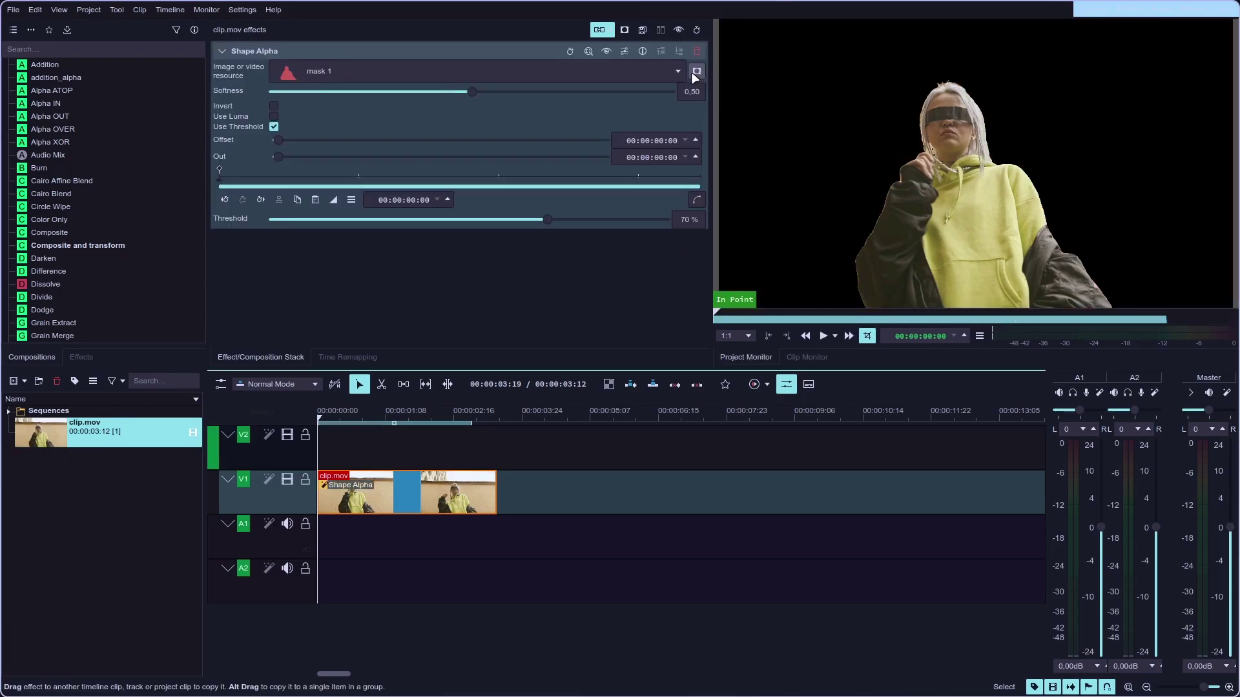
scroll(828, 226, "down", 20)
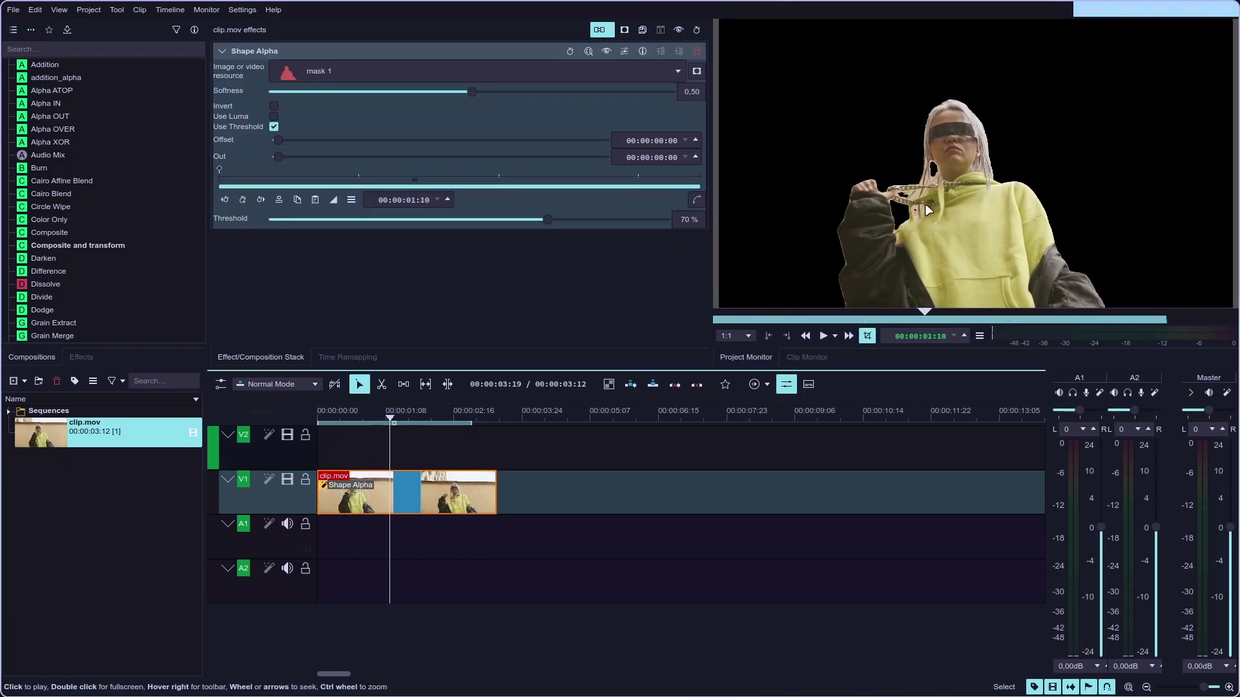
scroll(911, 208, "up", 3)
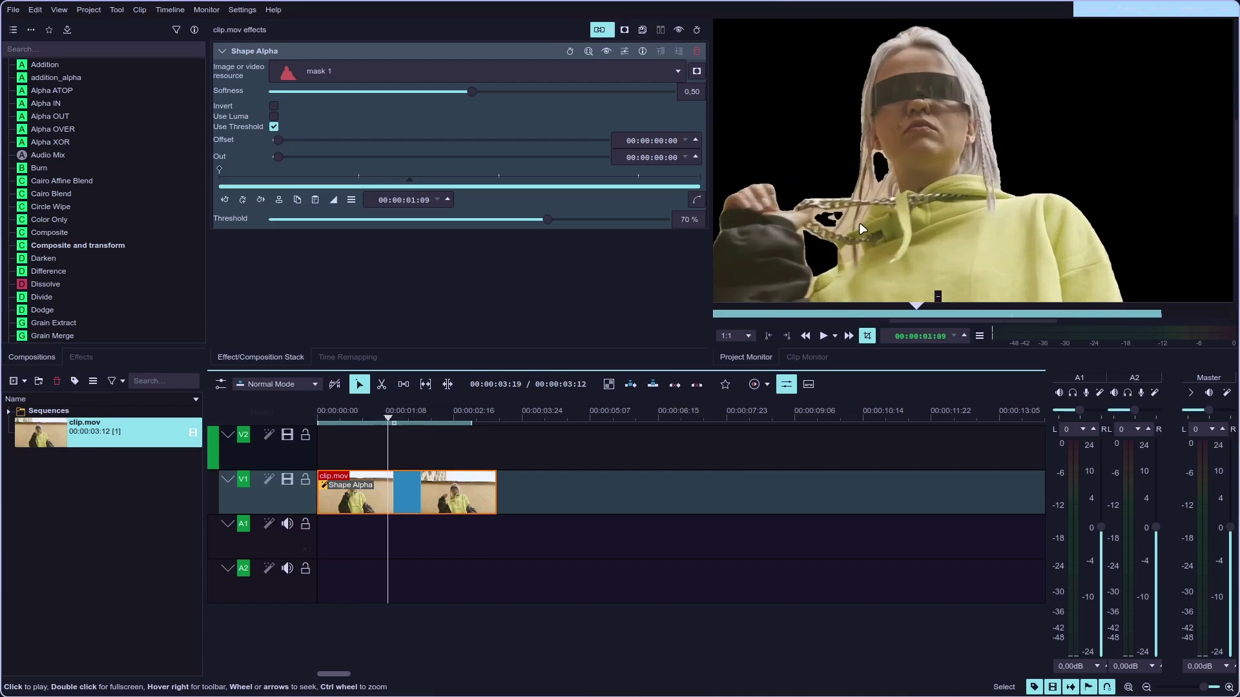
scroll(849, 236, "down", 3)
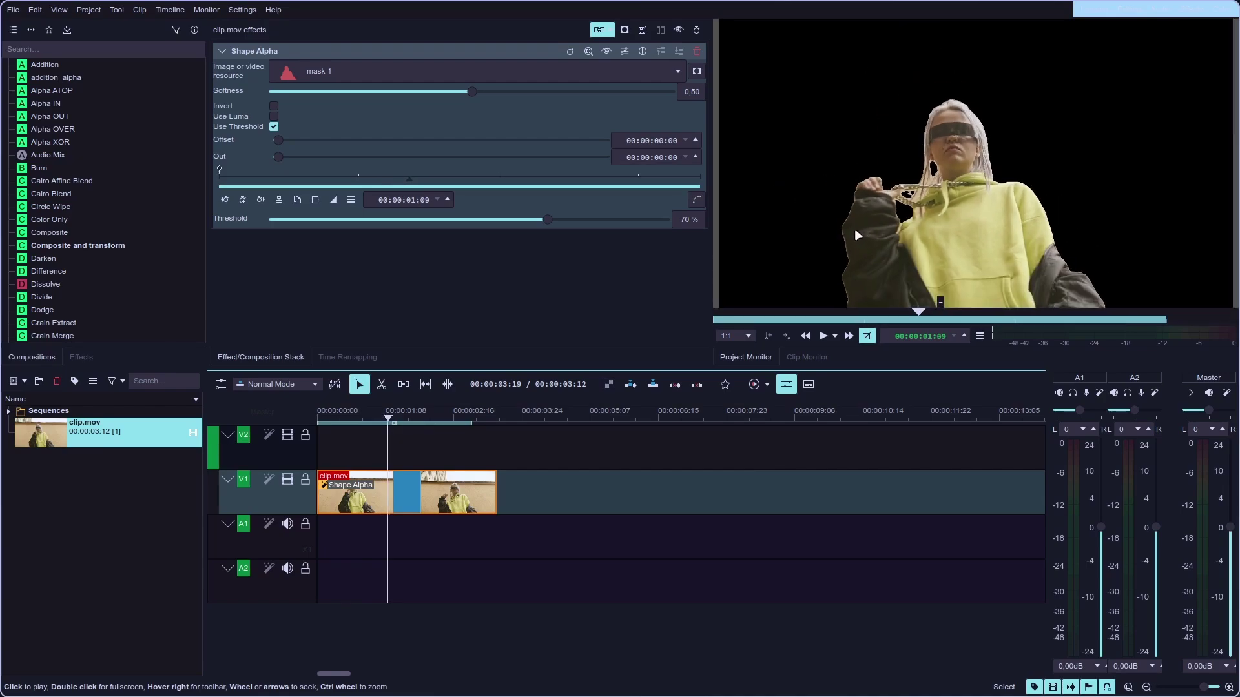
scroll(839, 240, "up", 4)
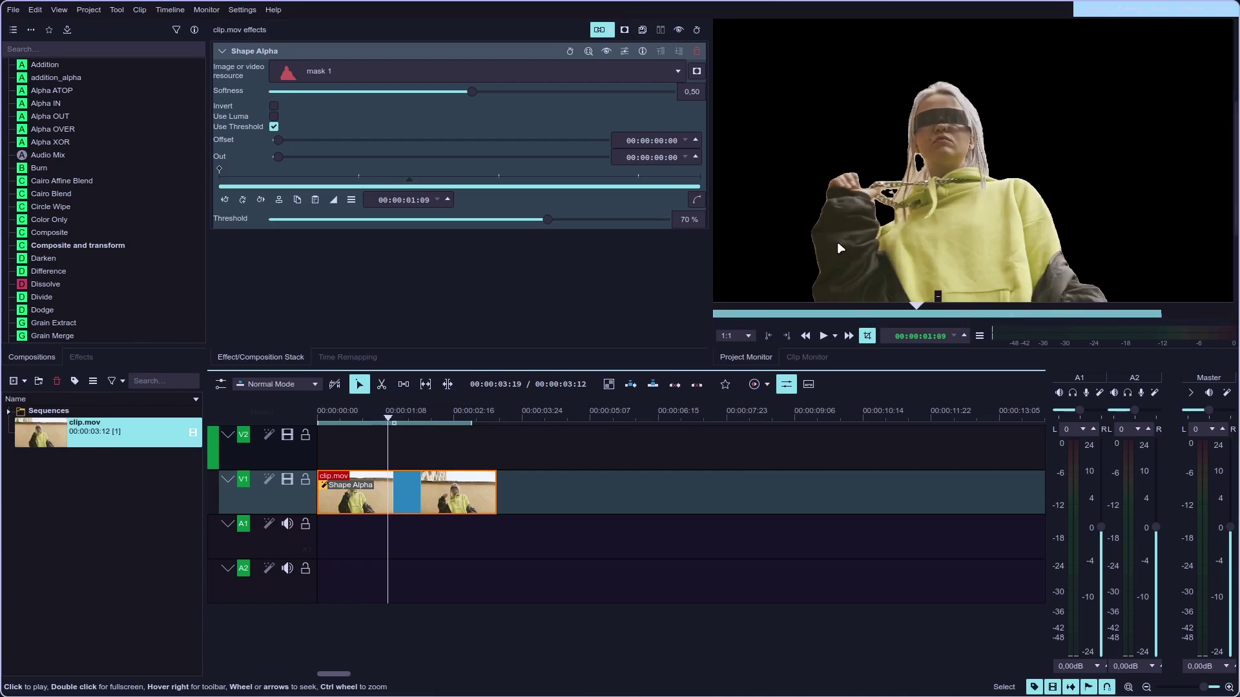
scroll(815, 257, "up", 5)
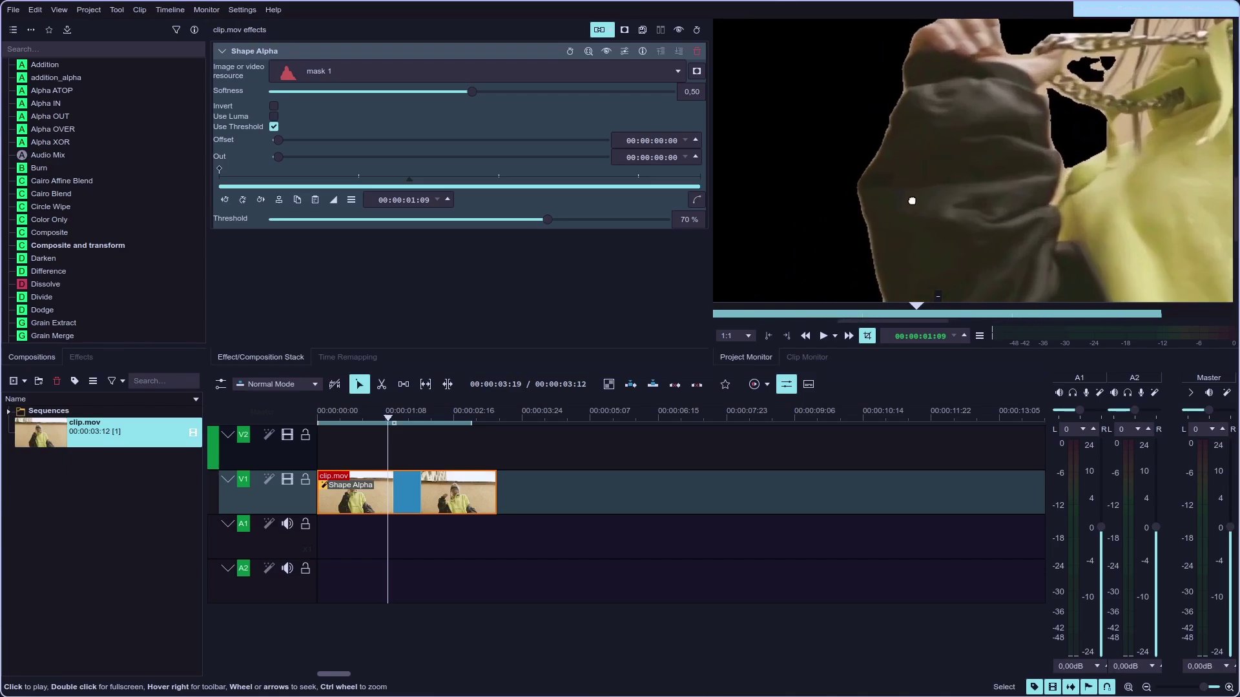
left_click_drag(845, 239, 941, 211)
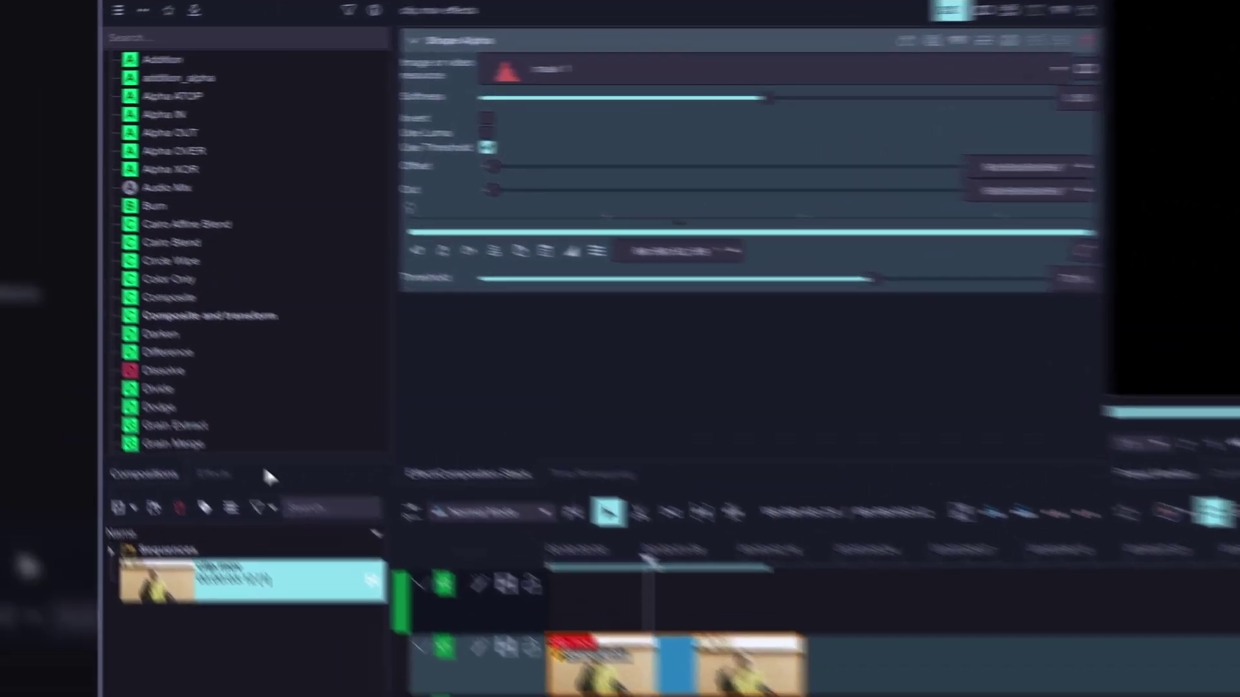
Add the Alpha operations effect from Alpha, Mask and Keying to clip.mov on track V1
left_click(81, 357)
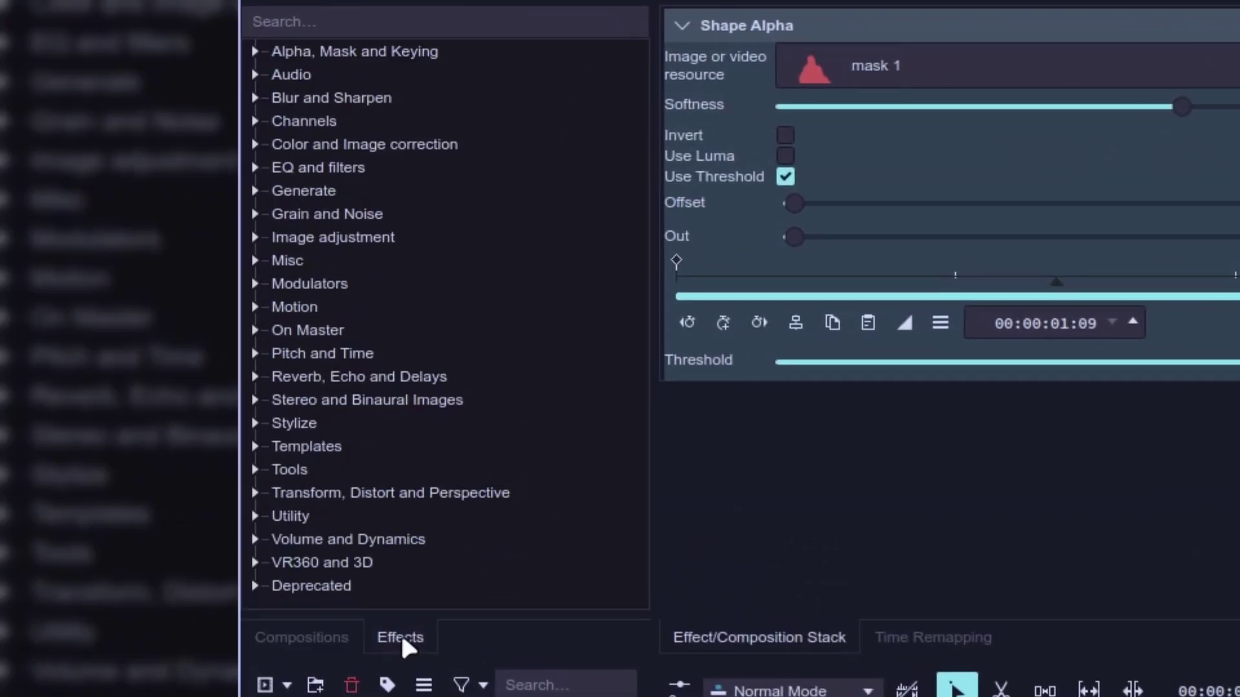
left_click(254, 50)
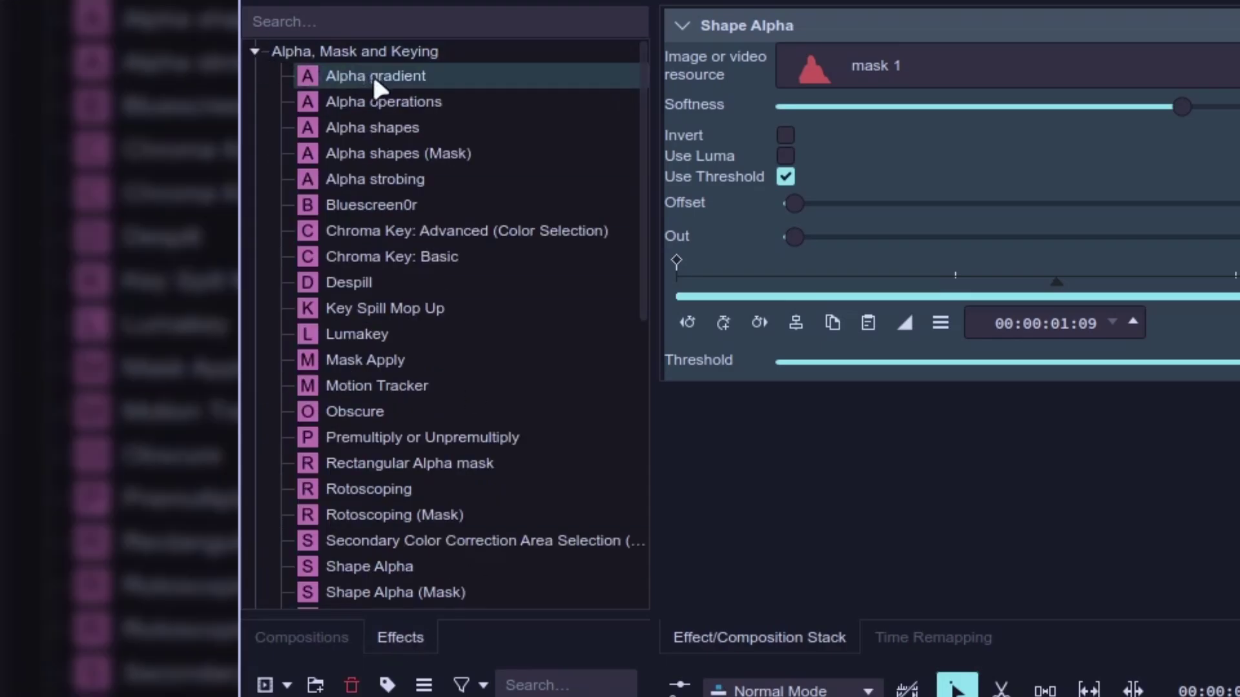
left_click_drag(432, 105, 542, 360)
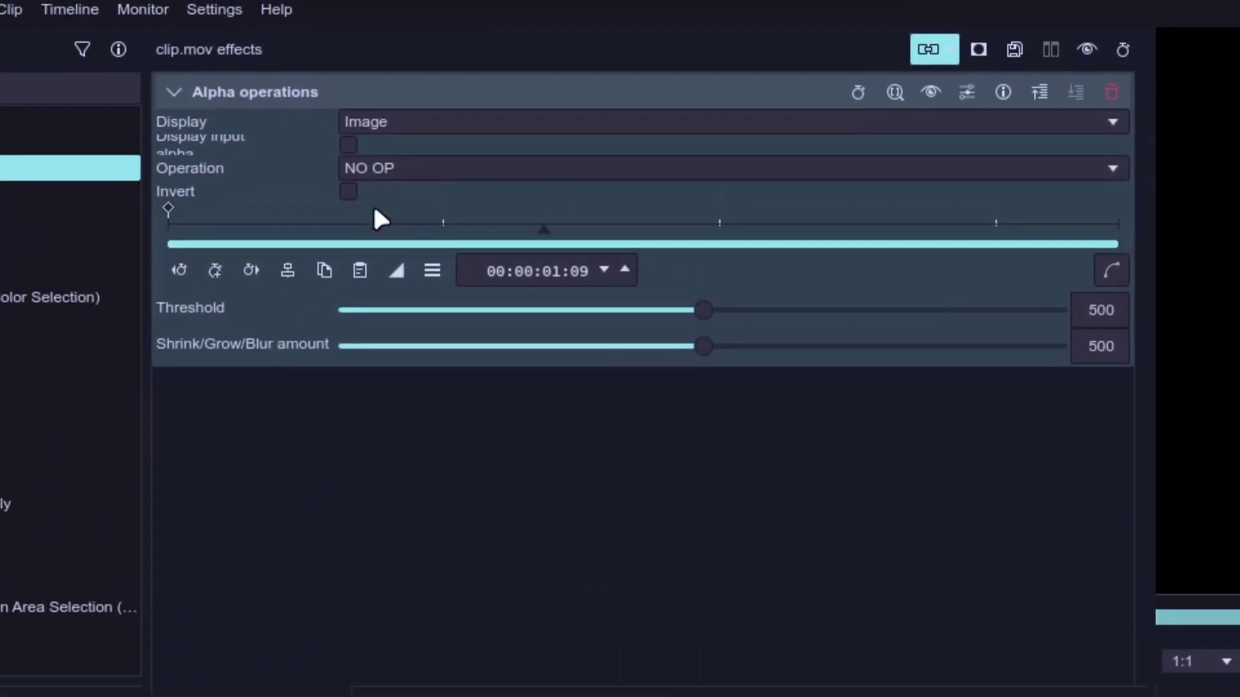
Set the Alpha operations effect to Blur with a Shrink/Grow/Blur amount of 50
left_click(413, 169)
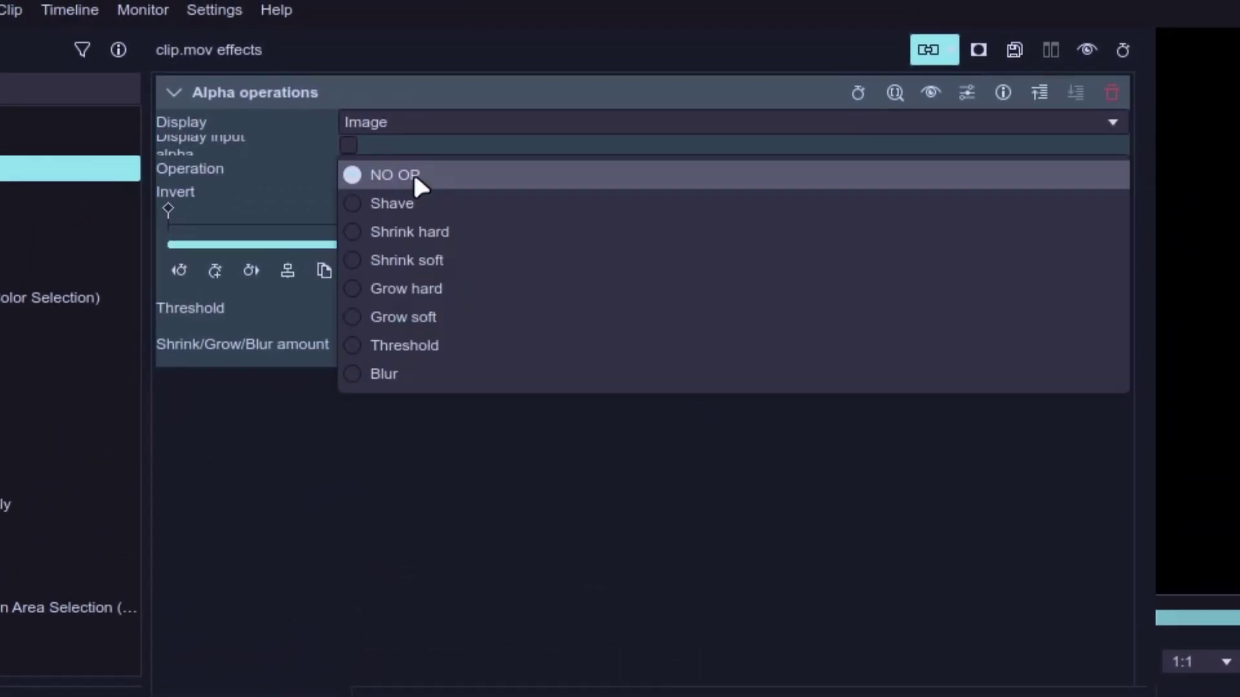
left_click(437, 369)
left_click_drag(514, 352, 213, 352)
double_click(915, 352)
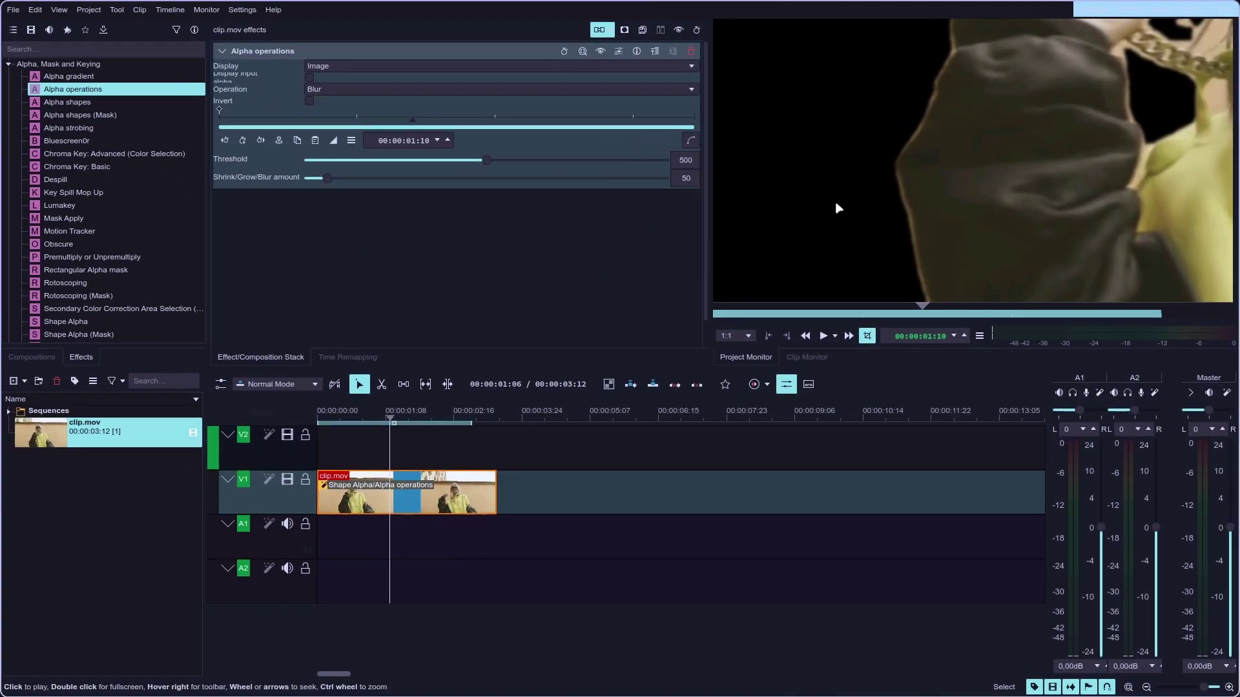
Render the full project to mask.mov in the Videos folder with the Alpha MOV preset
scroll(836, 208, "down", 3)
scroll(859, 210, "down", 5)
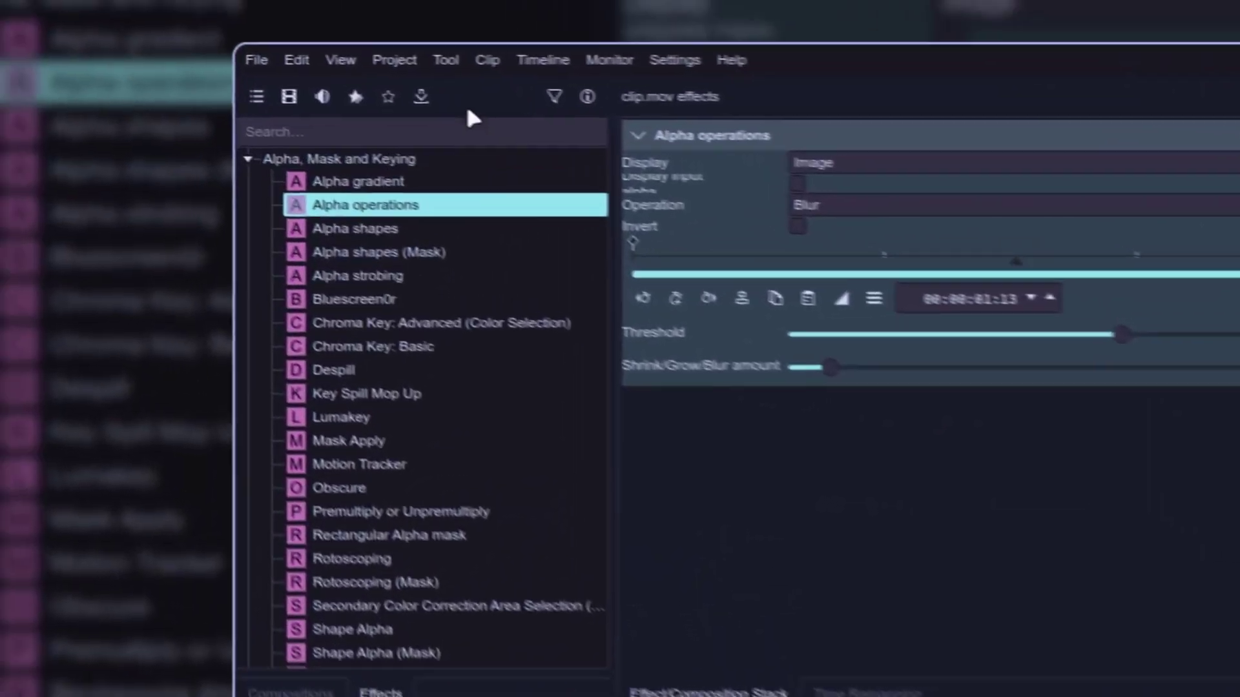
left_click(89, 10)
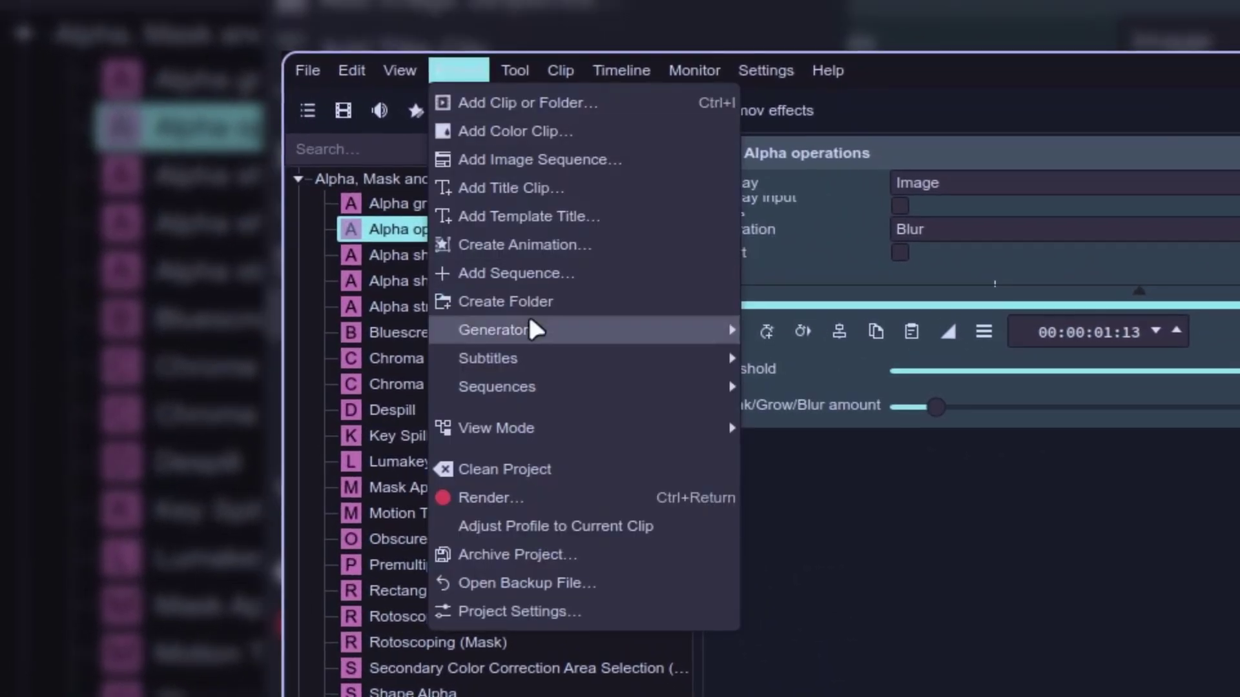
left_click(553, 498)
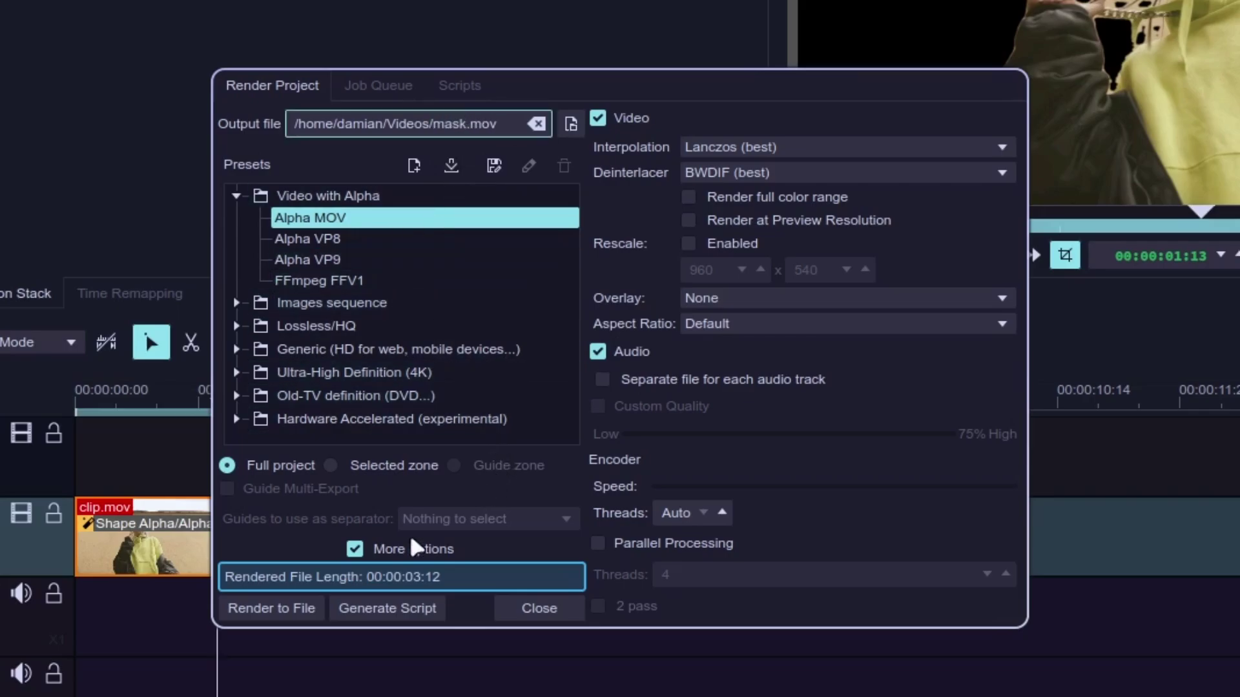
left_click(271, 608)
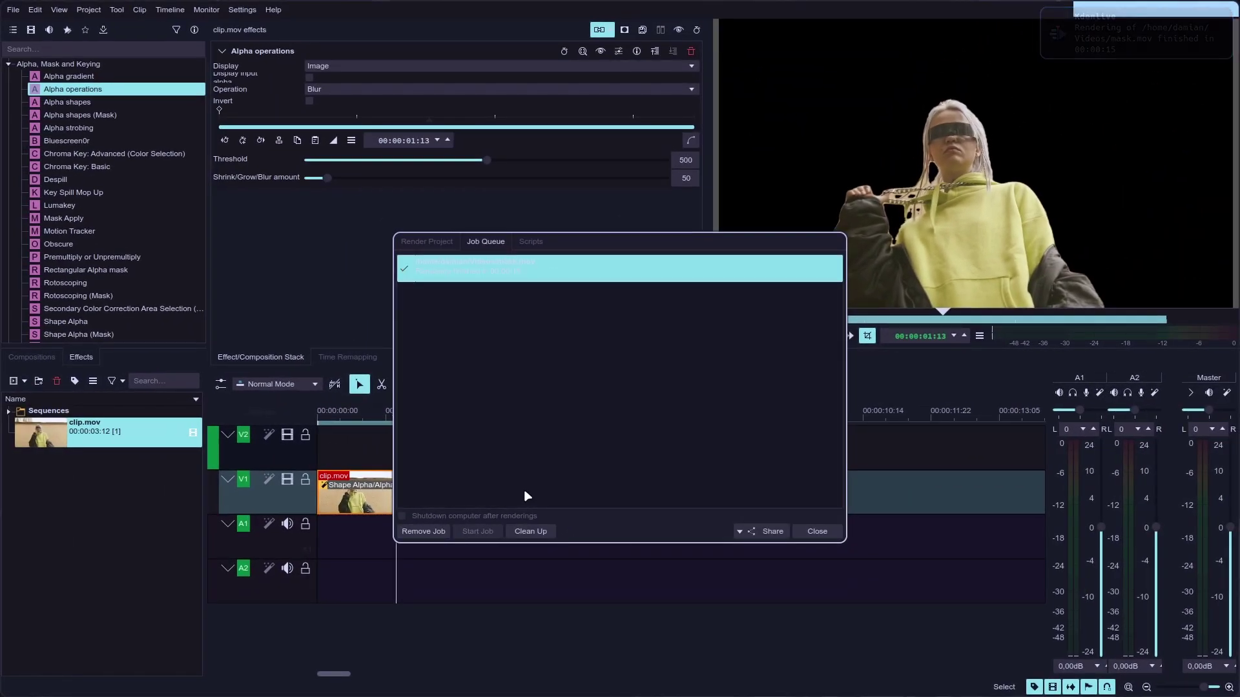
left_click(811, 533)
Quit Kdenlive without saving the project and switch to Natron
key("ctrl+q")
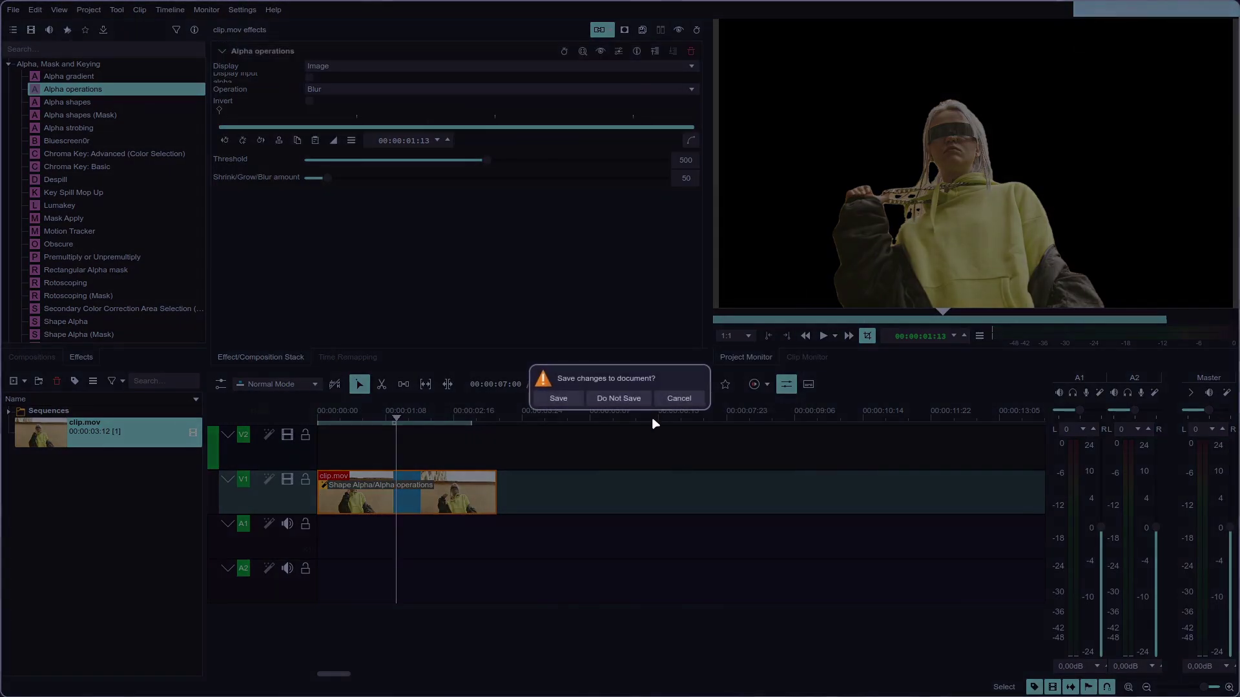
left_click(644, 404)
key("super")
key("super+1")
key("Escape")
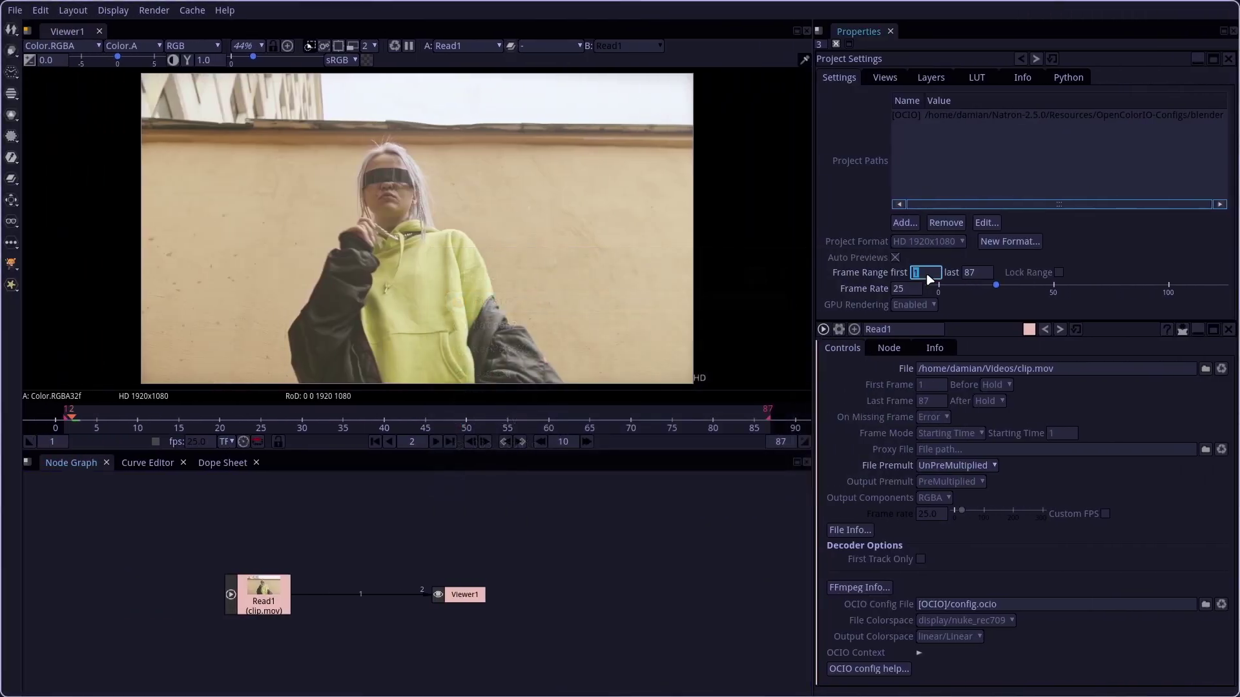
Add a Read node for mask.mov and view it, followed by the original clip.mov, in Viewer1
key("r")
left_click(590, 375)
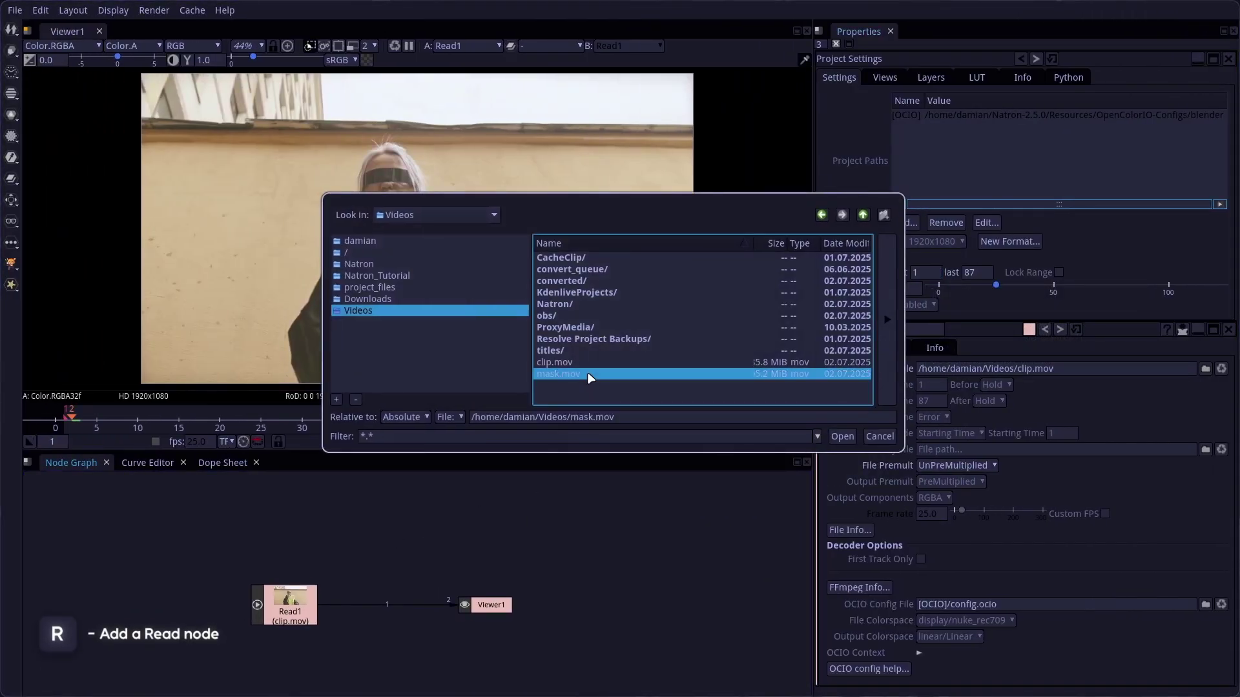
left_click(841, 436)
key("1")
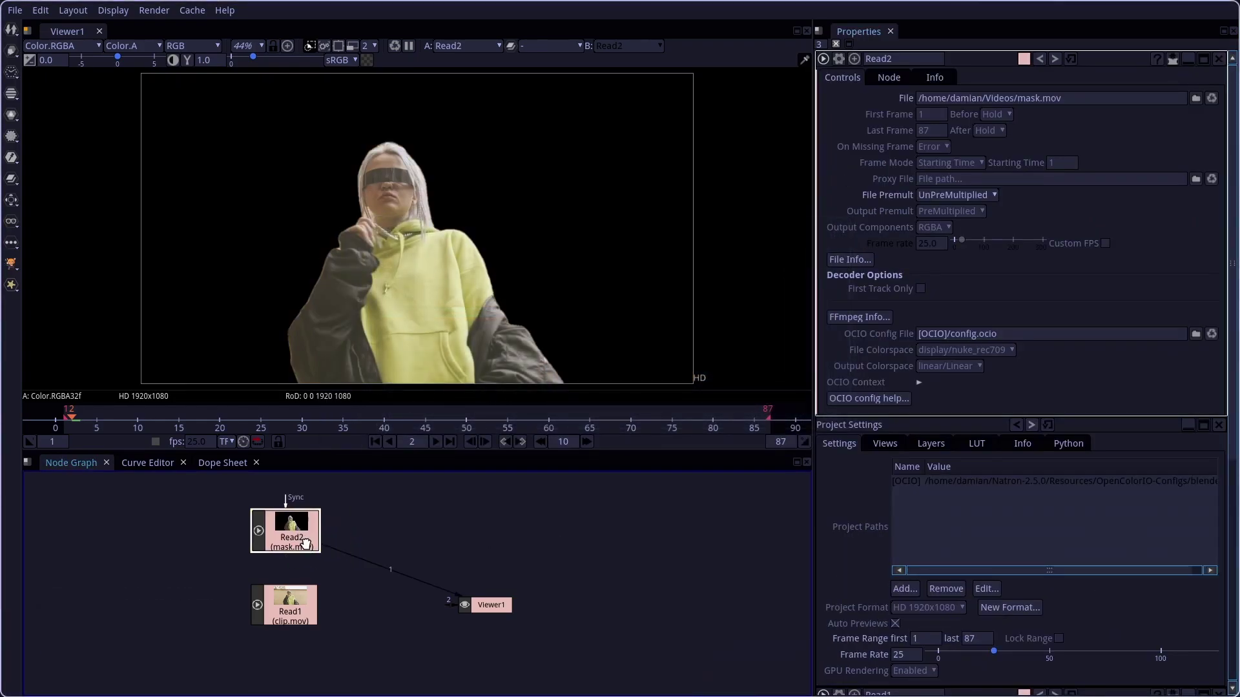
left_click(307, 593)
key("1")
left_click_drag(393, 550, 393, 569)
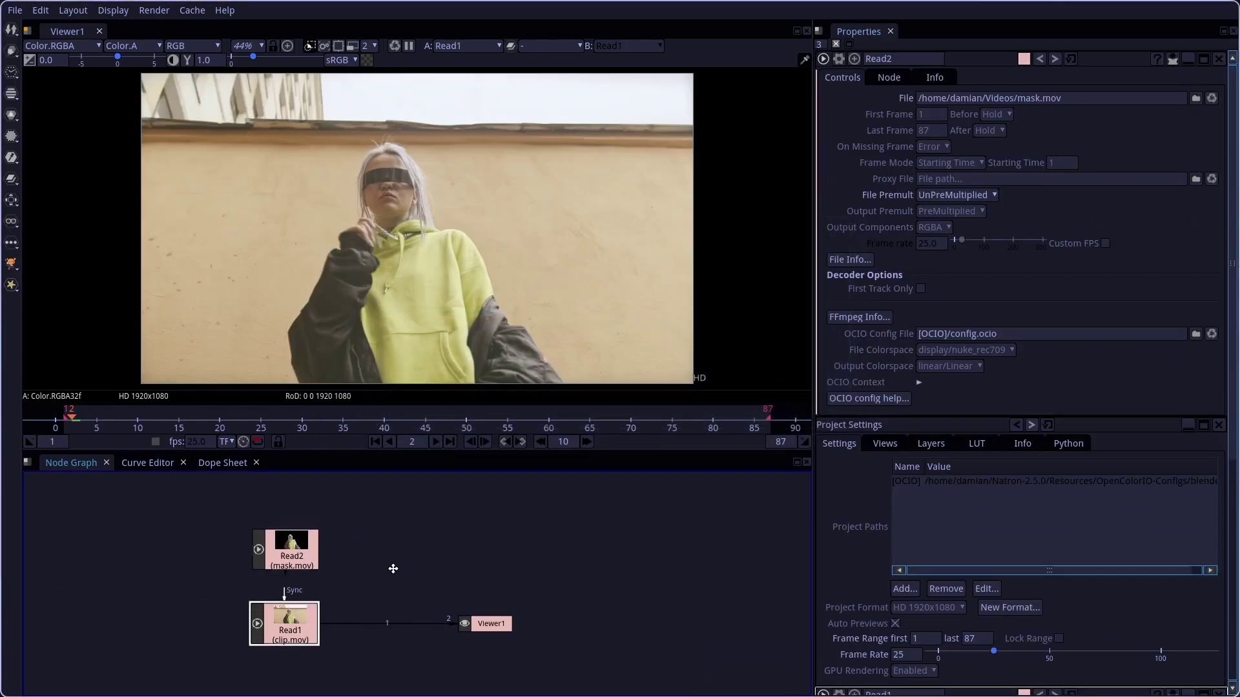
Add a Merge node fed by the mask.mov Read node on both its A and B inputs
key("m")
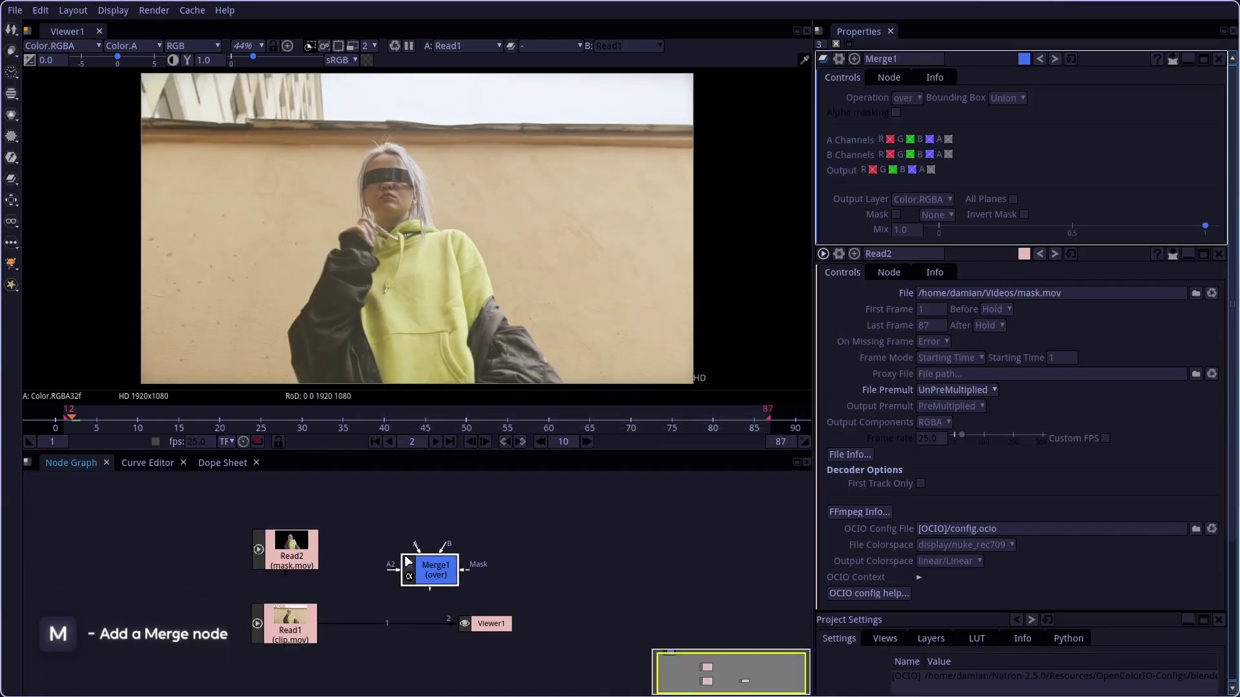
left_click_drag(299, 559, 299, 559)
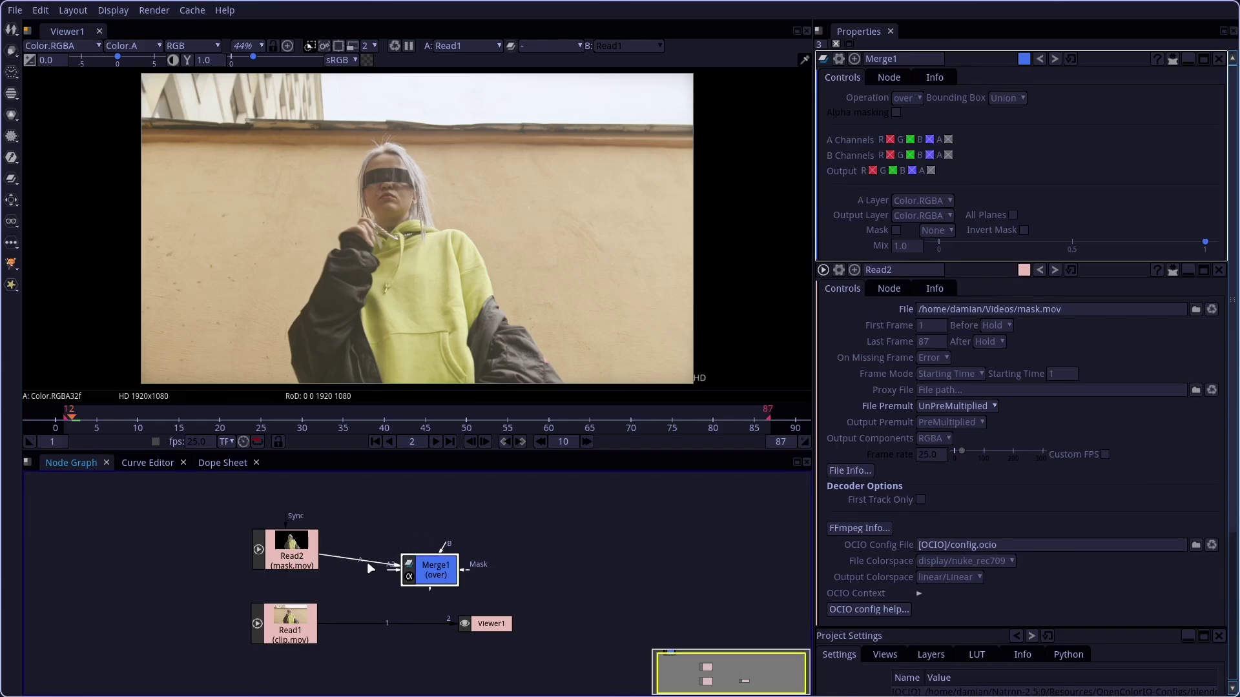
left_click_drag(432, 574, 458, 553)
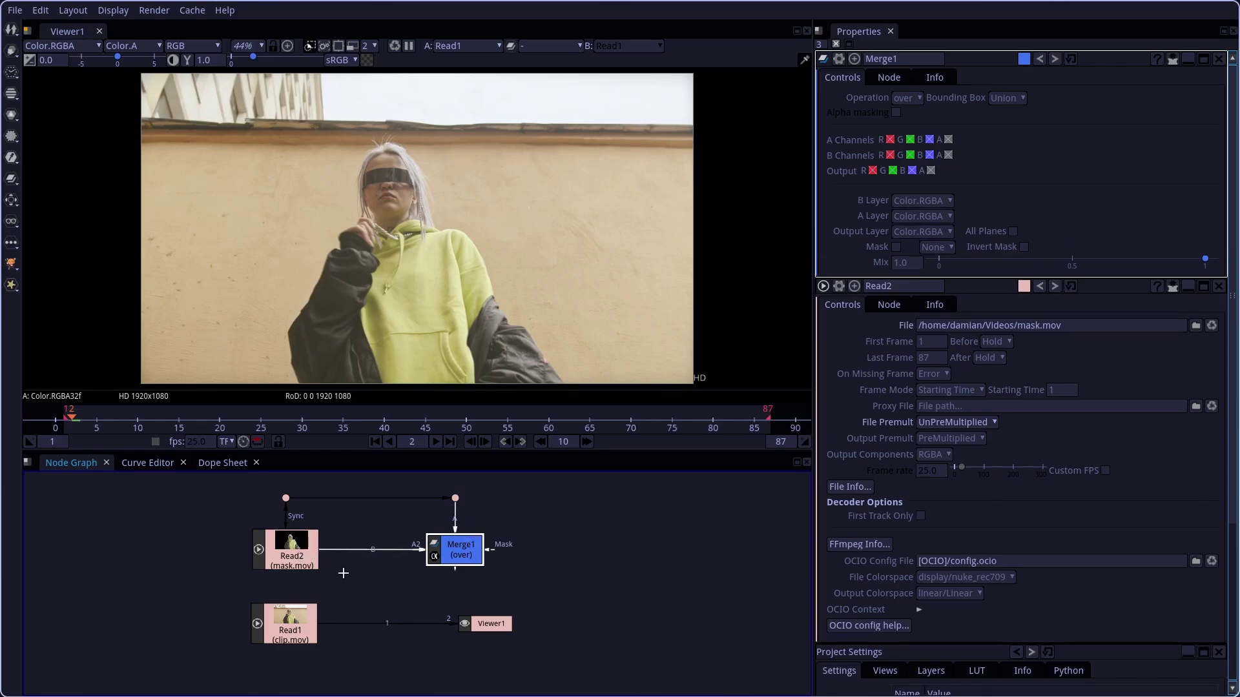
Add a second Merge node with clip.mov on B, Merge1 on A and output to Viewer1, and space the nodes out
key("m")
left_click_drag(413, 610, 401, 640)
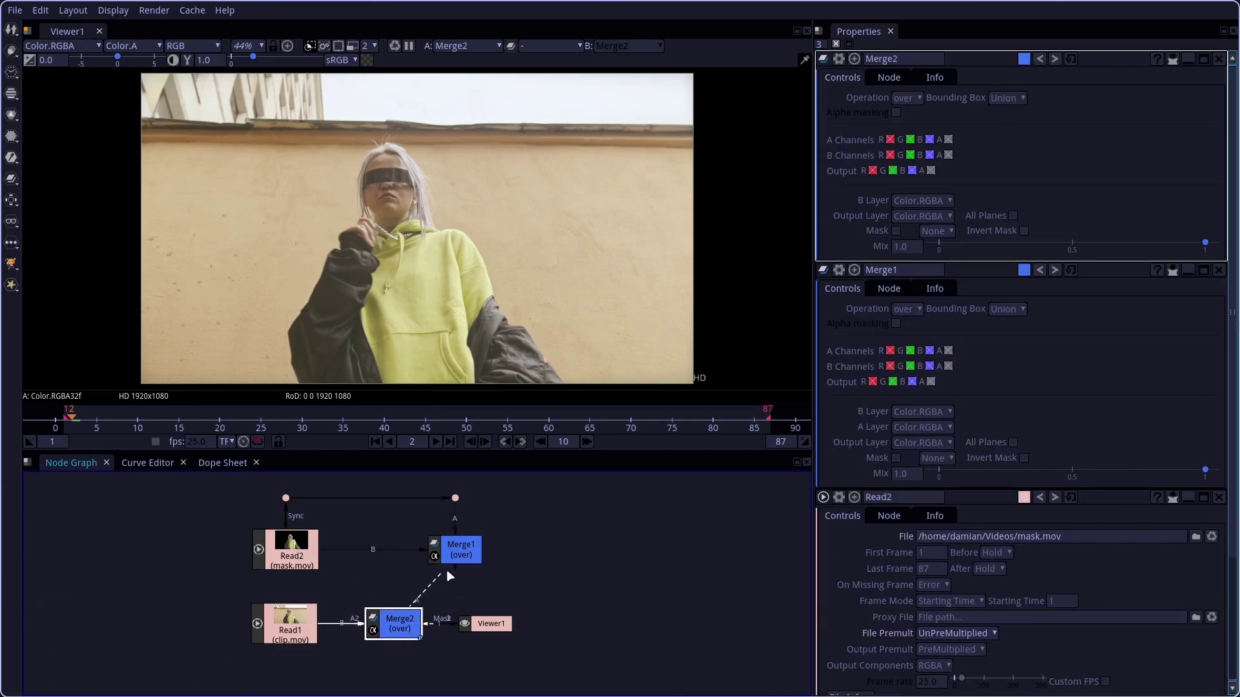
left_click_drag(450, 575, 449, 574)
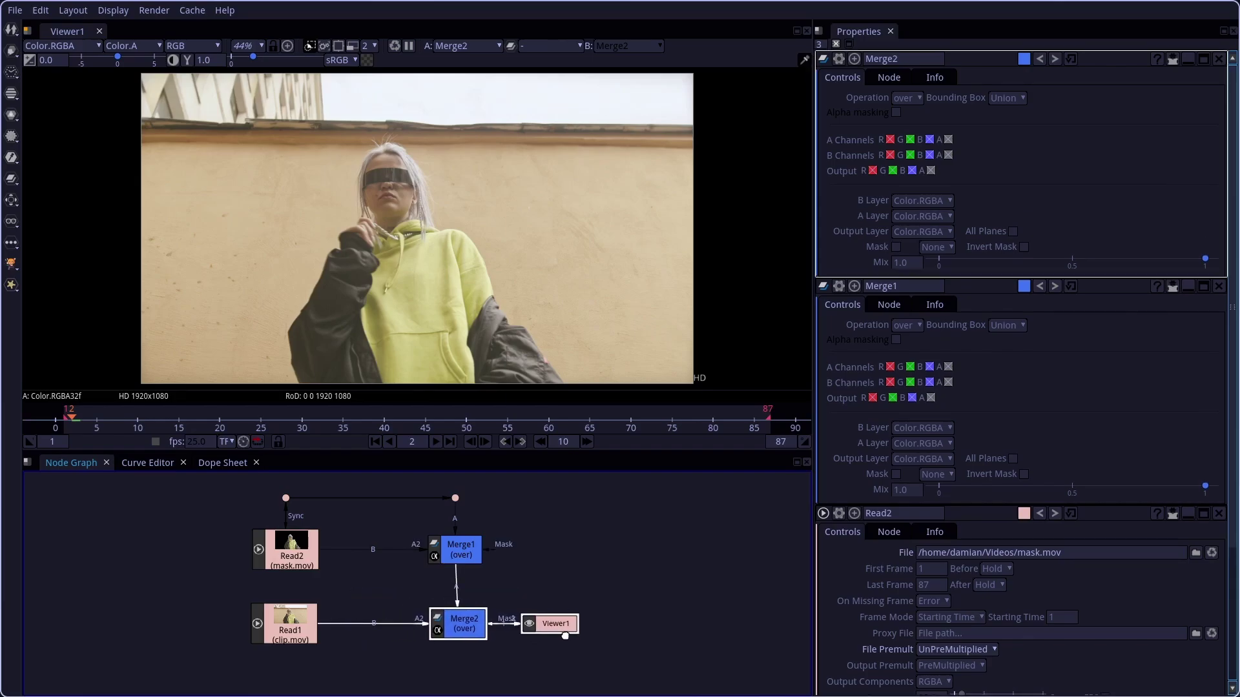
left_click_drag(409, 491, 636, 632)
left_click_drag(522, 590, 432, 594)
left_click(430, 593)
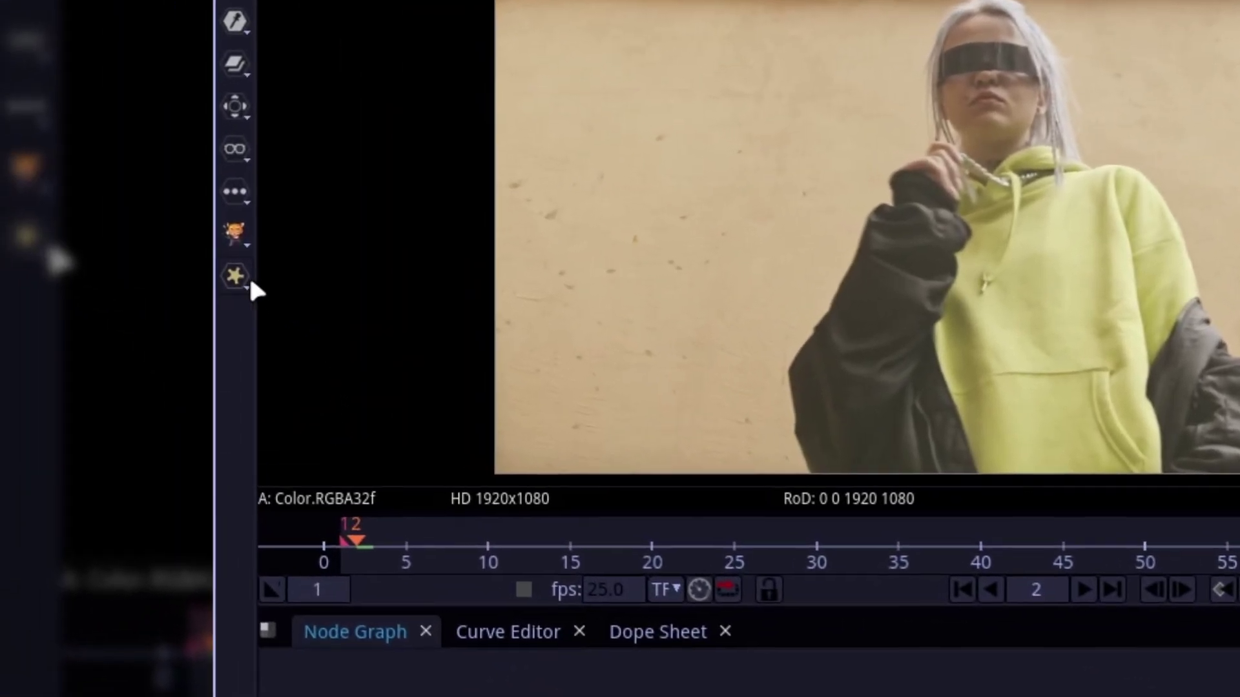
Insert a Roll transform node between the mask.mov Read node and Merge1's B input
left_click(204, 278)
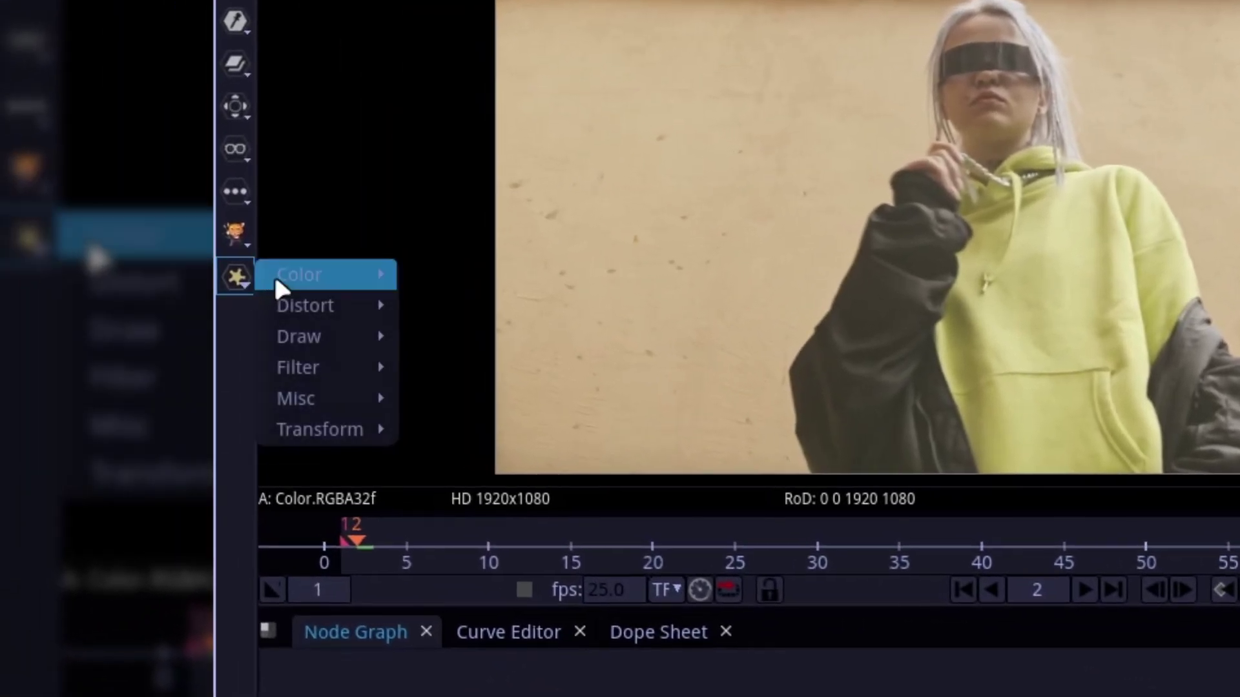
left_click(452, 466)
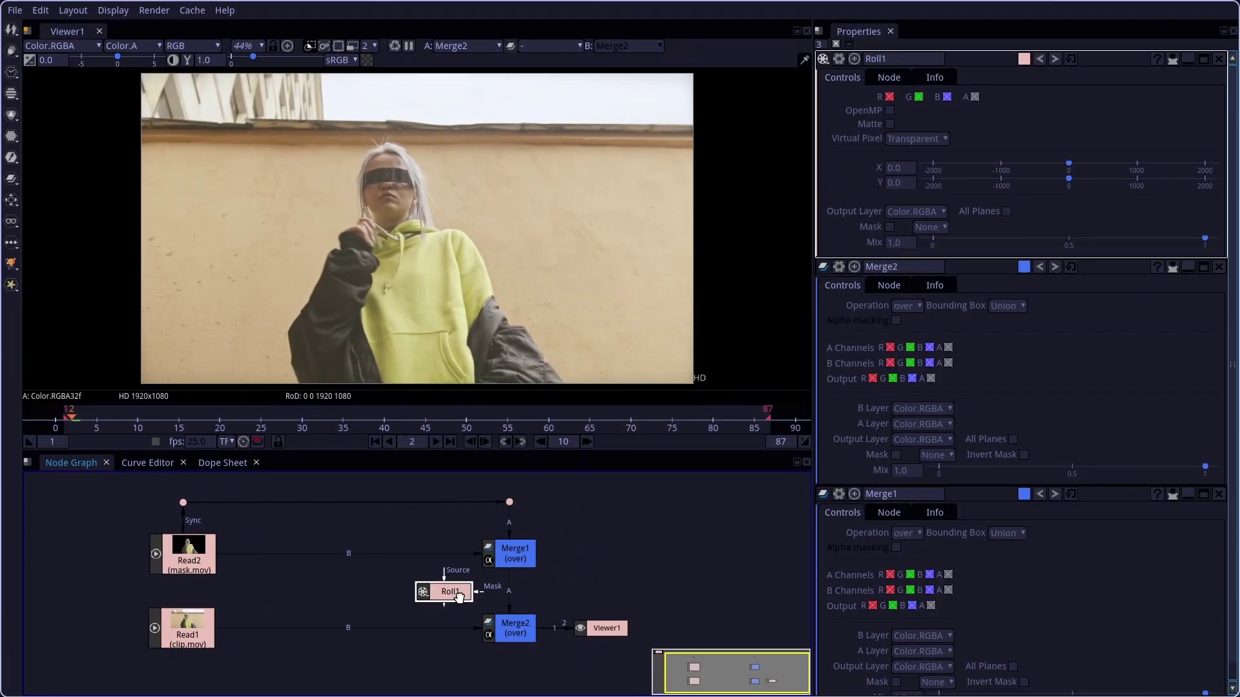
left_click_drag(619, 672, 490, 659)
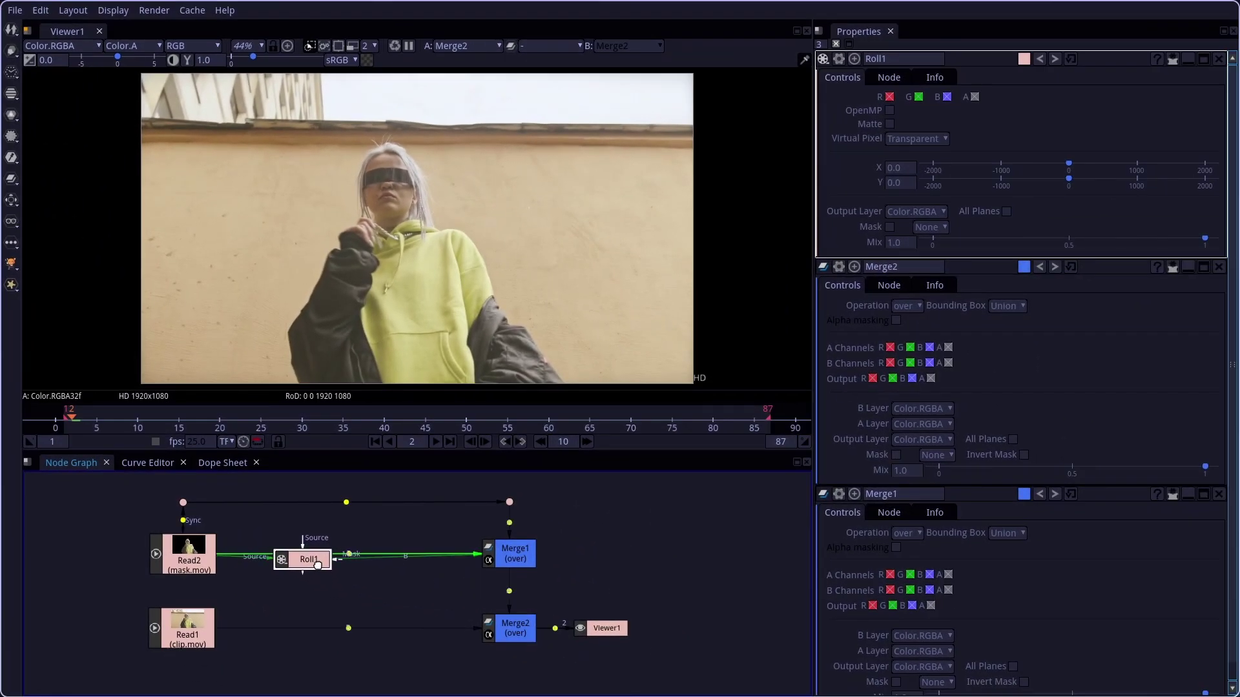
left_click_drag(317, 566, 299, 562)
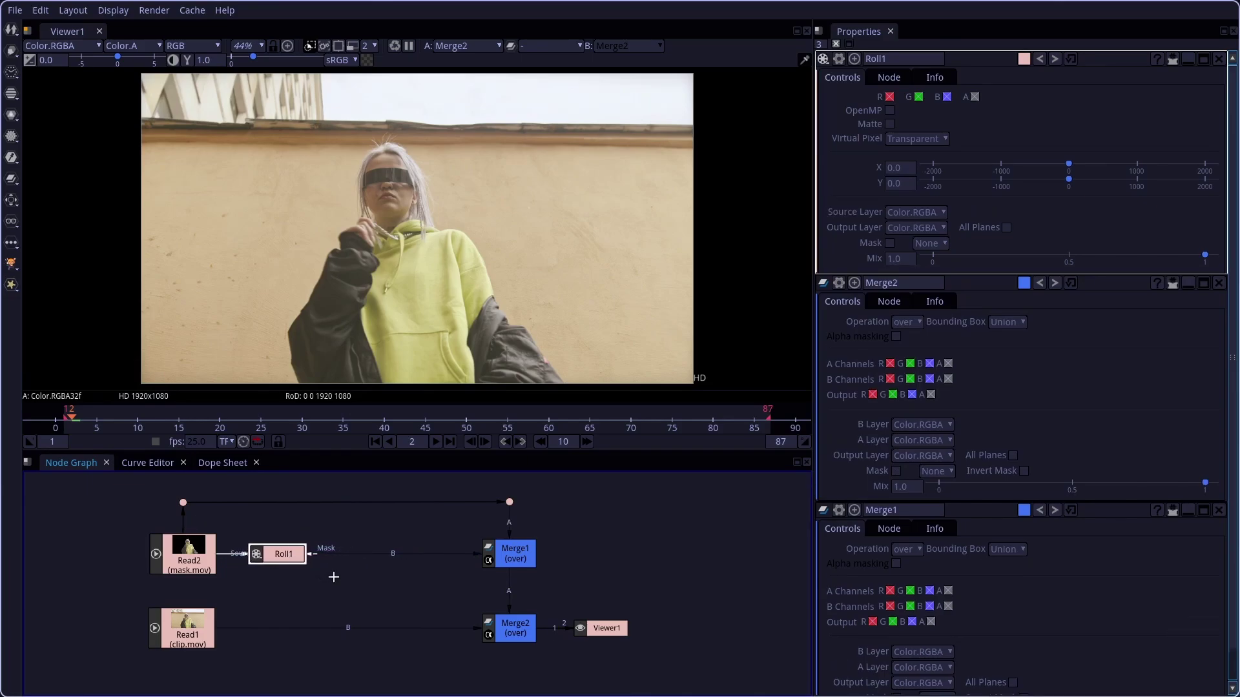
Keyframe Roll1's X at 0 on frame 1 and -9600 on frame 87, and play back the animation
mouse_move(1066, 170)
left_mouse_down()
mouse_move(969, 166)
mouse_move(1139, 186)
mouse_move(1027, 183)
mouse_move(1046, 182)
left_mouse_up()
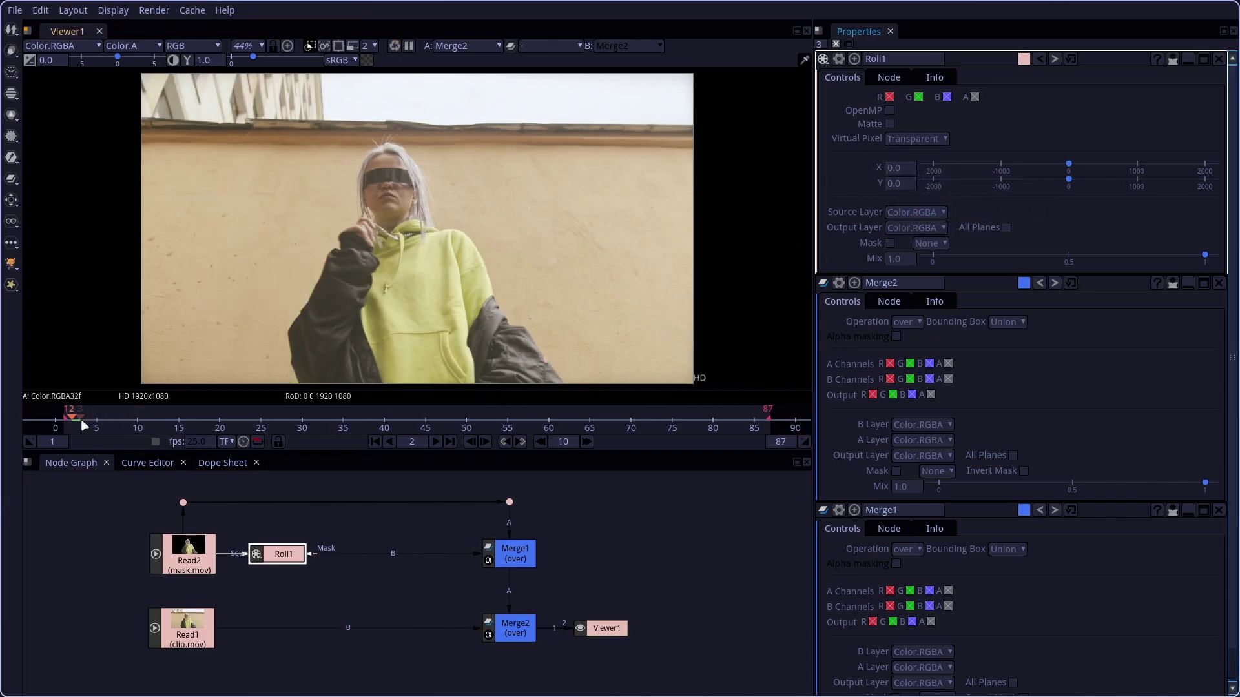
left_click_drag(85, 426, 75, 429)
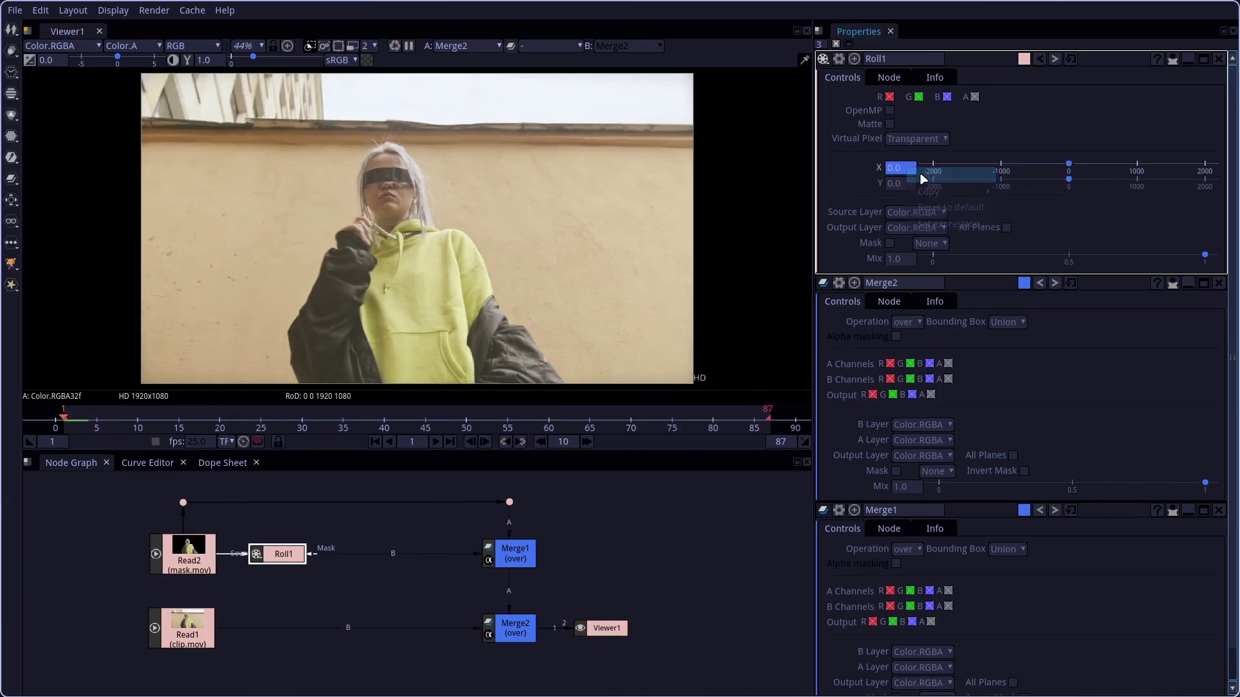
left_click_drag(651, 427, 780, 427)
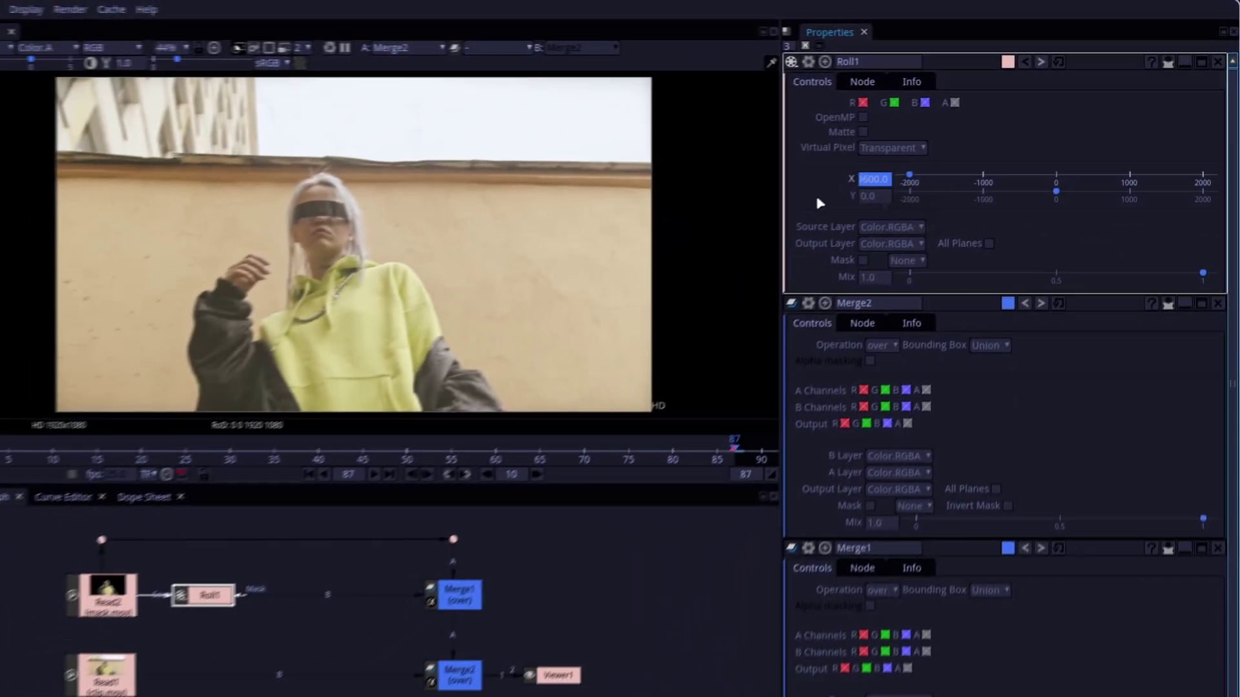
key("l")
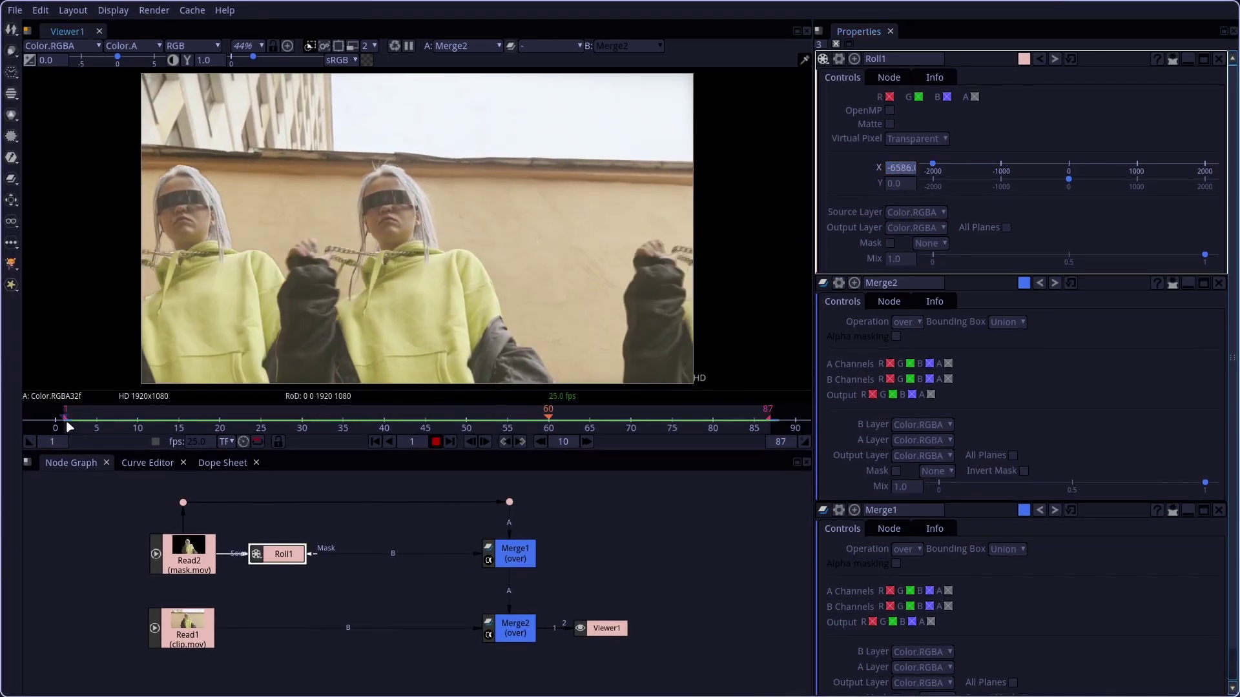
left_click(67, 421)
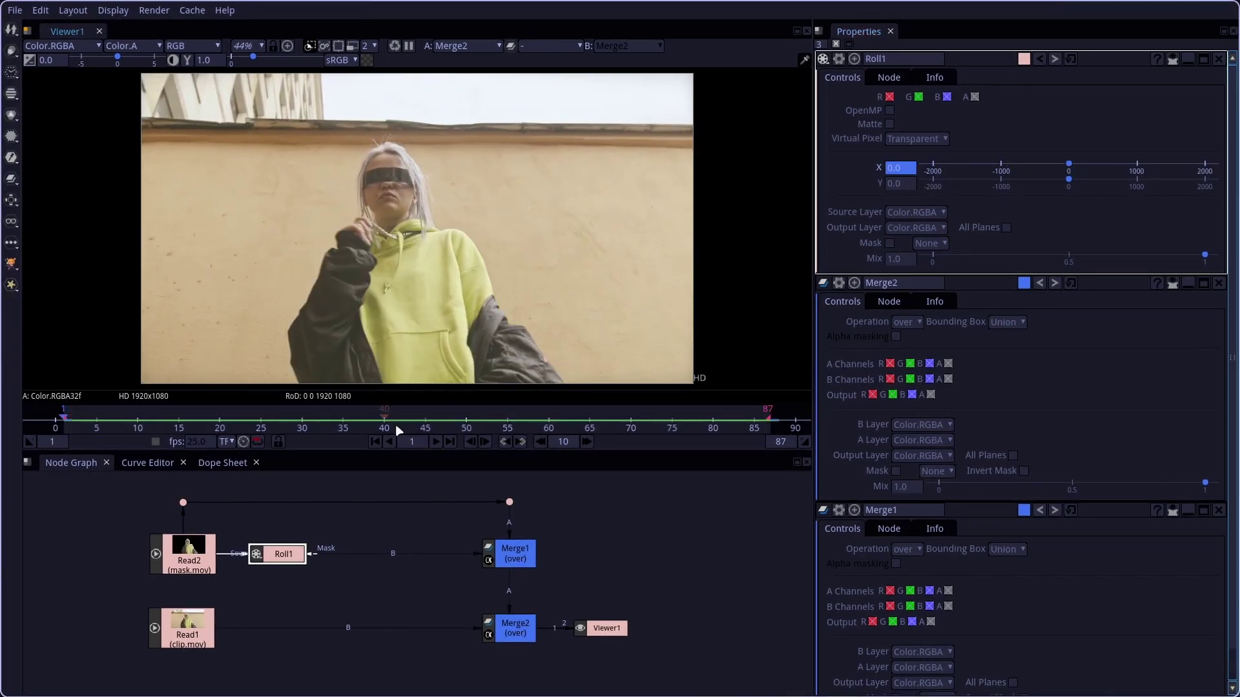
Go to frame 45 and insert a DirBlur node between Roll1 and Merge1
left_click(430, 421)
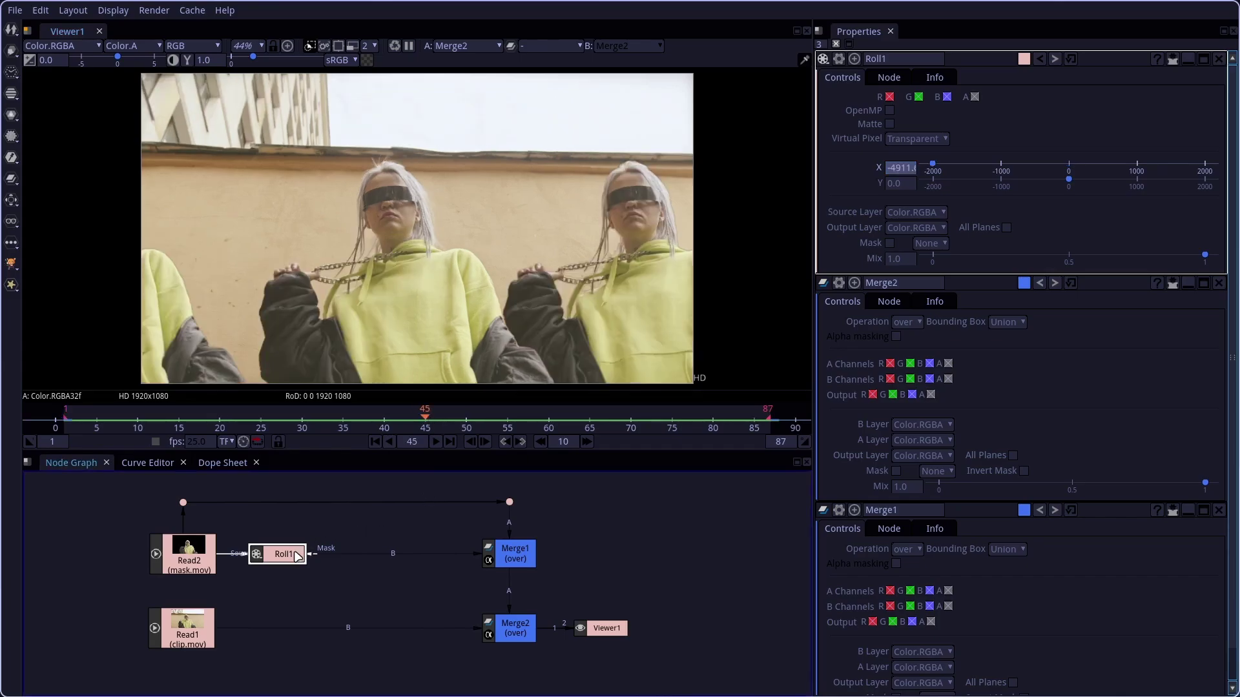
key("Tab")
type("dirb")
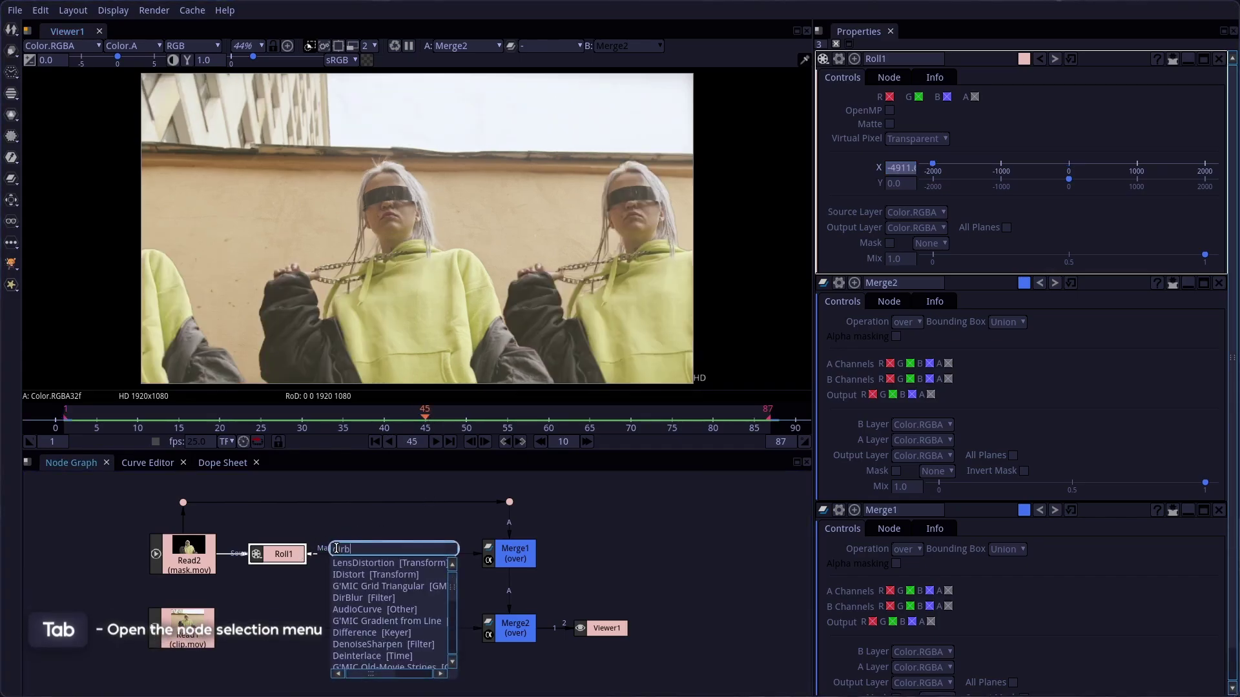
key("Return")
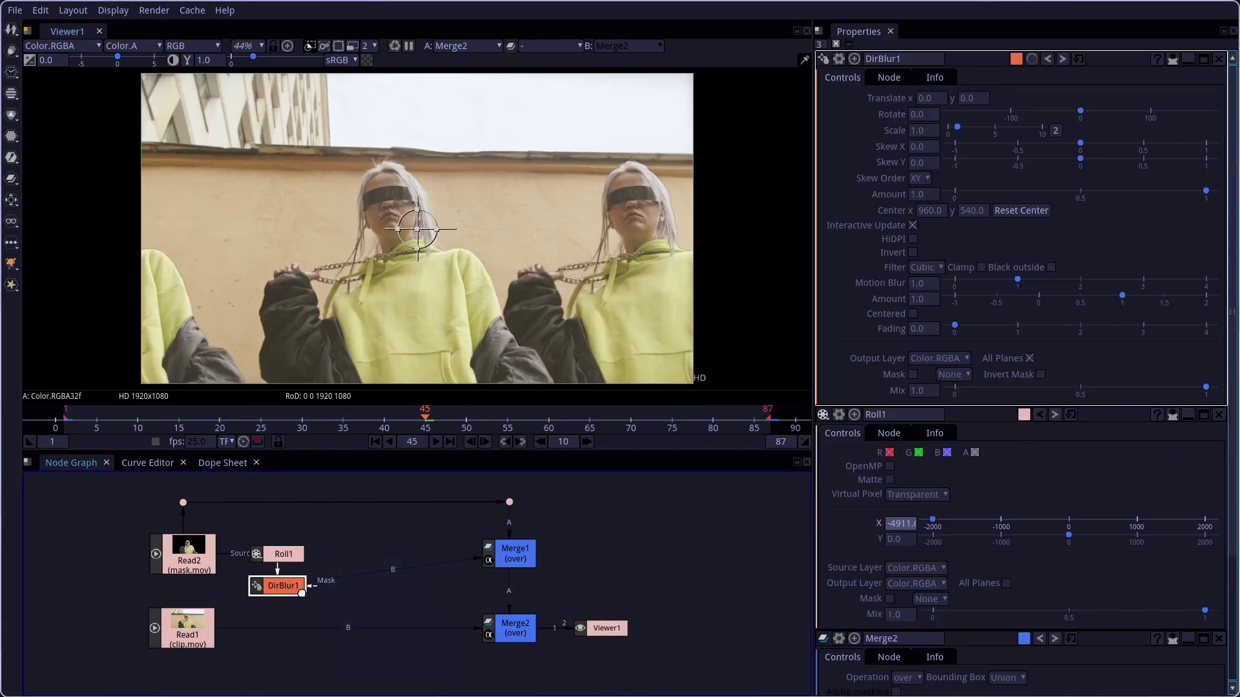
left_click_drag(295, 576, 366, 563)
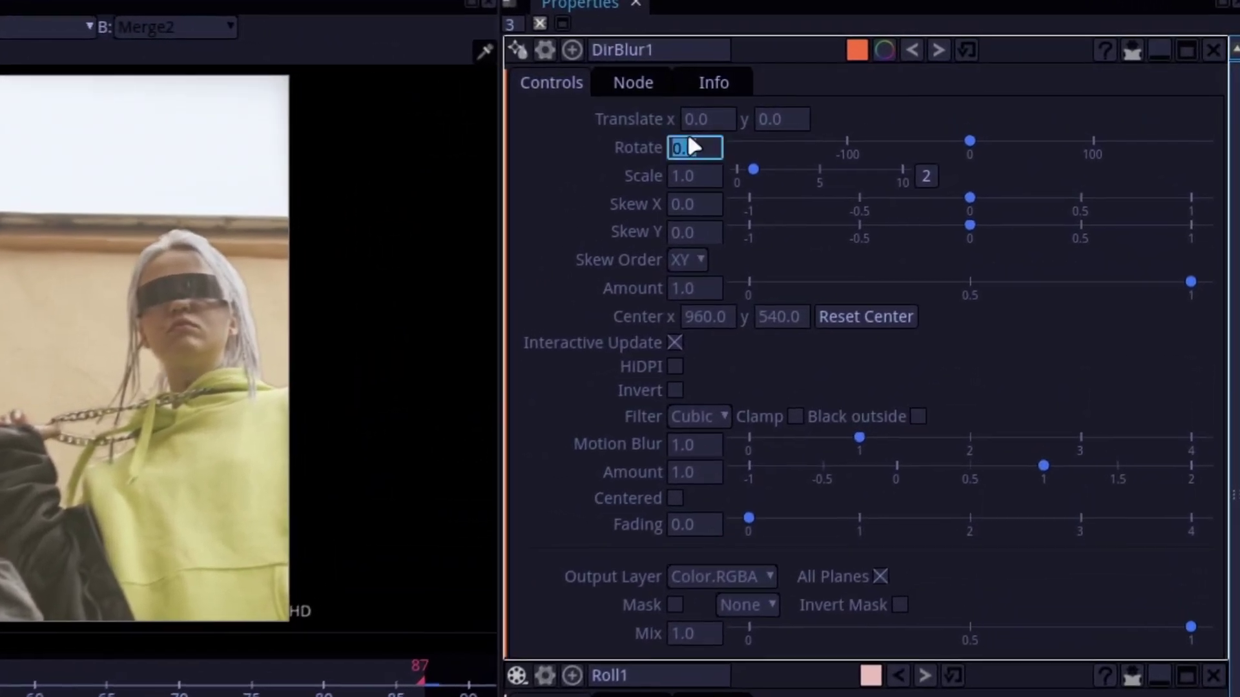
Set DirBlur1's Translate x to 30 and enable Centered
left_click(939, 98)
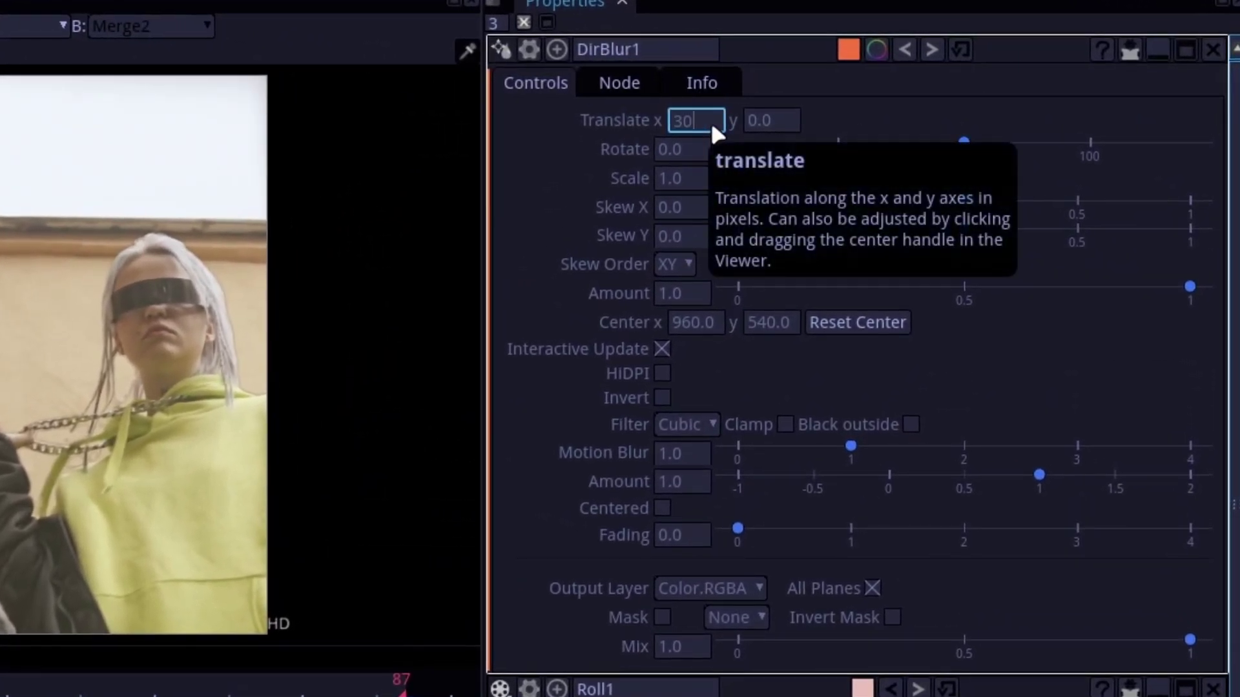
key("Return")
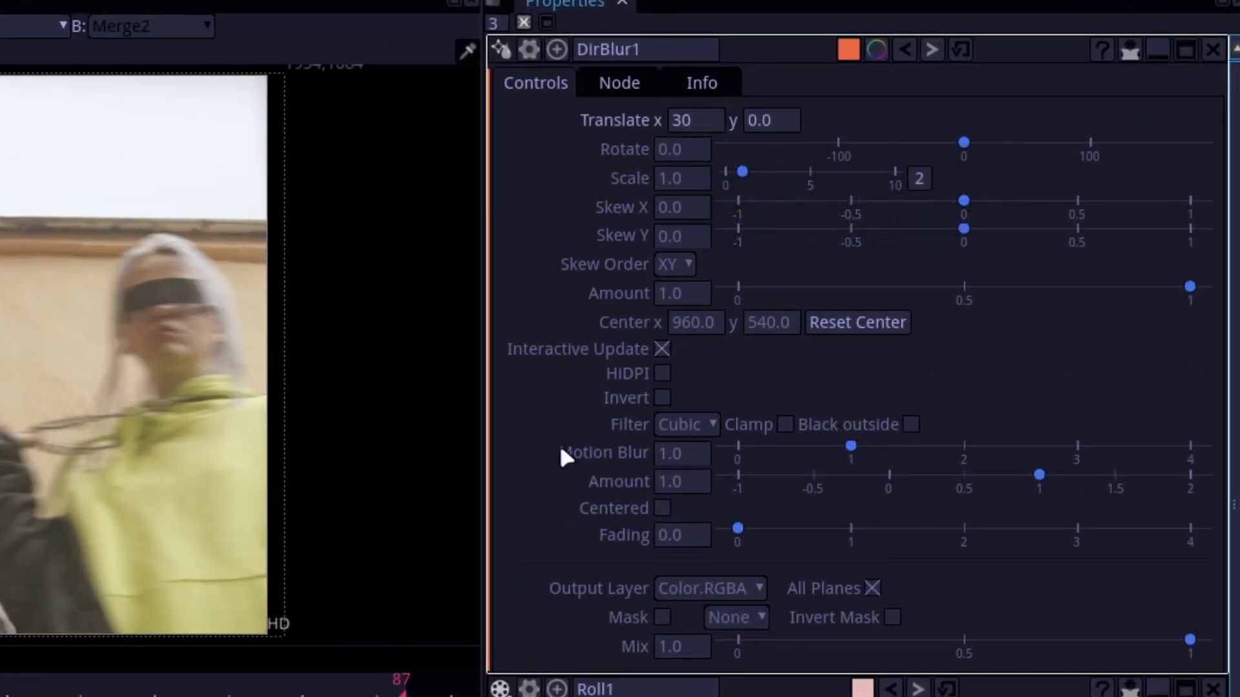
left_click(663, 509)
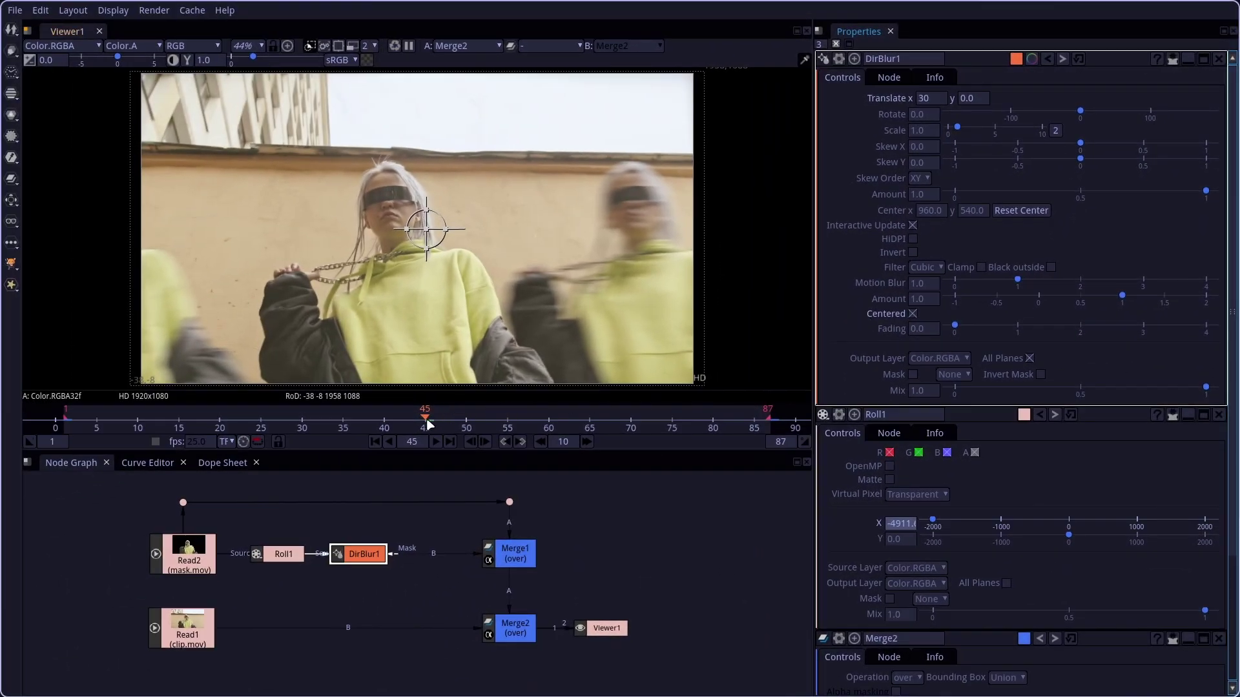
Keyframe DirBlur1's Translate x at 30 on frame 44 and at 0 on frames 1 and 87
left_click(417, 423)
right_click(929, 100)
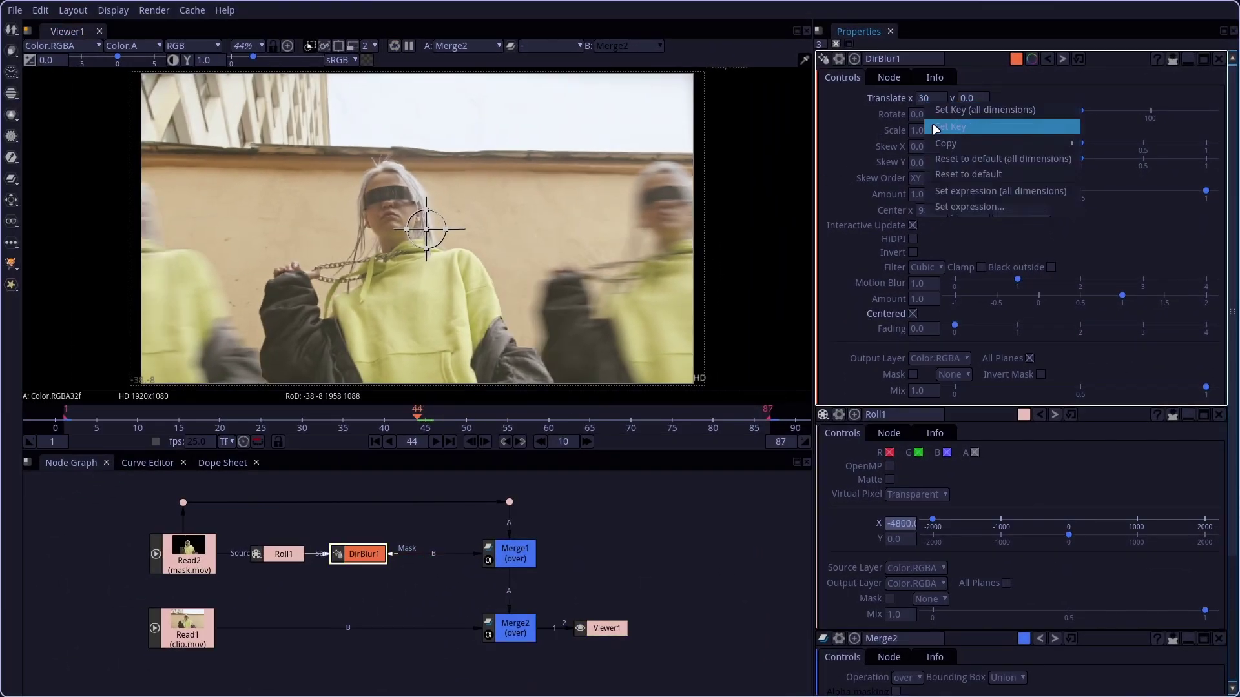
left_click(935, 127)
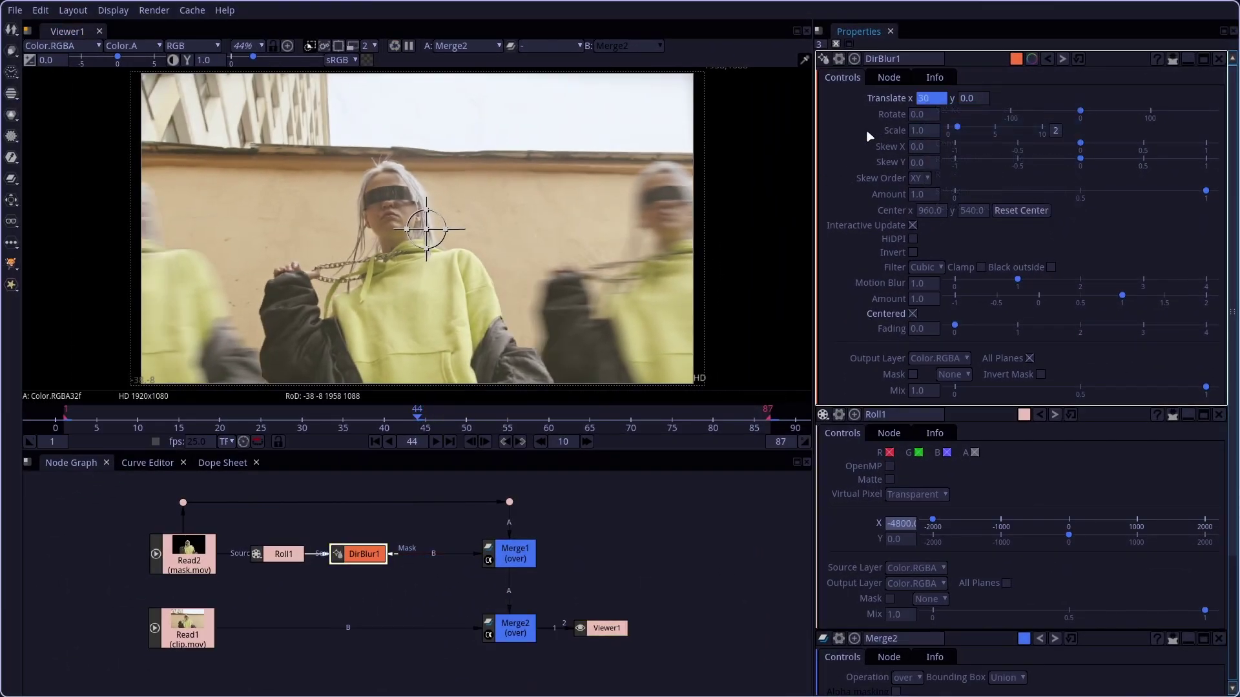
left_click(71, 421)
type("0")
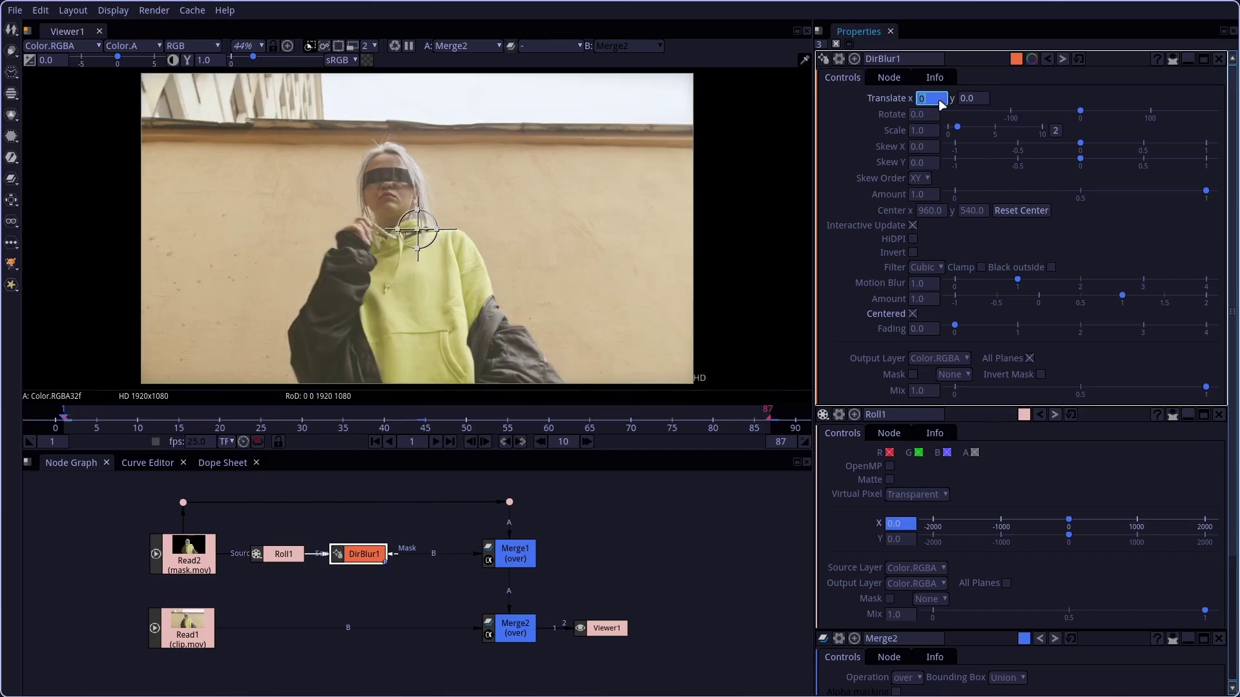
left_click(772, 428)
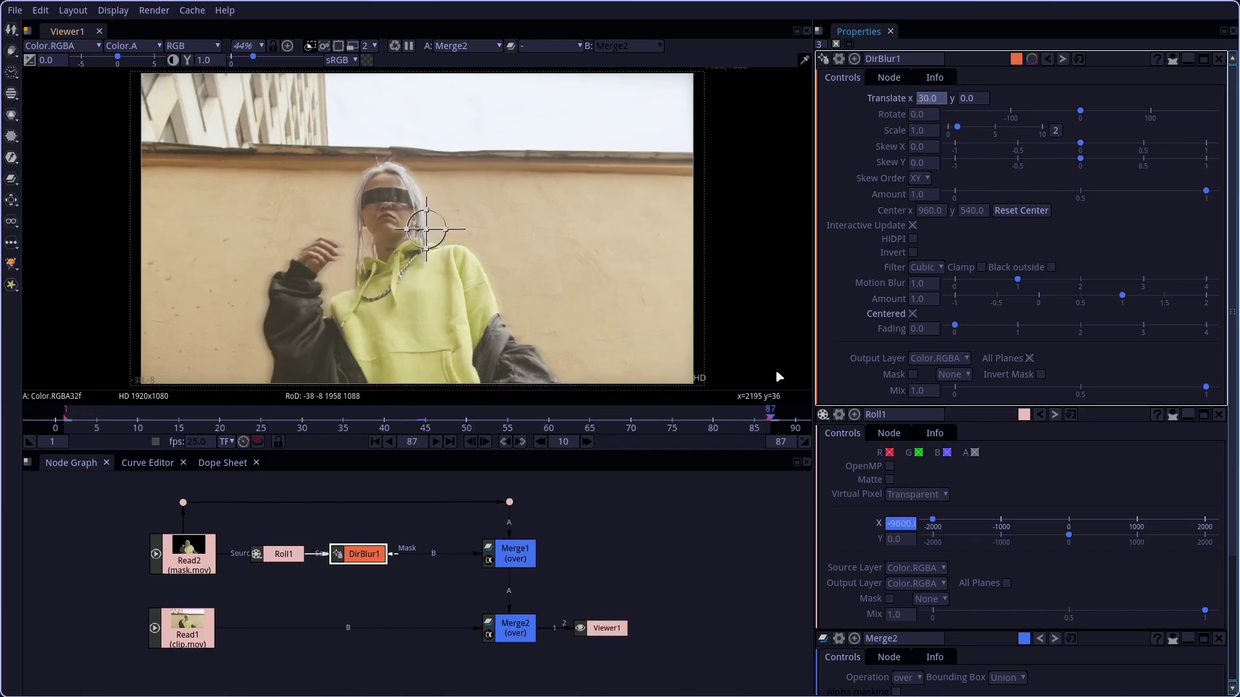
type("0")
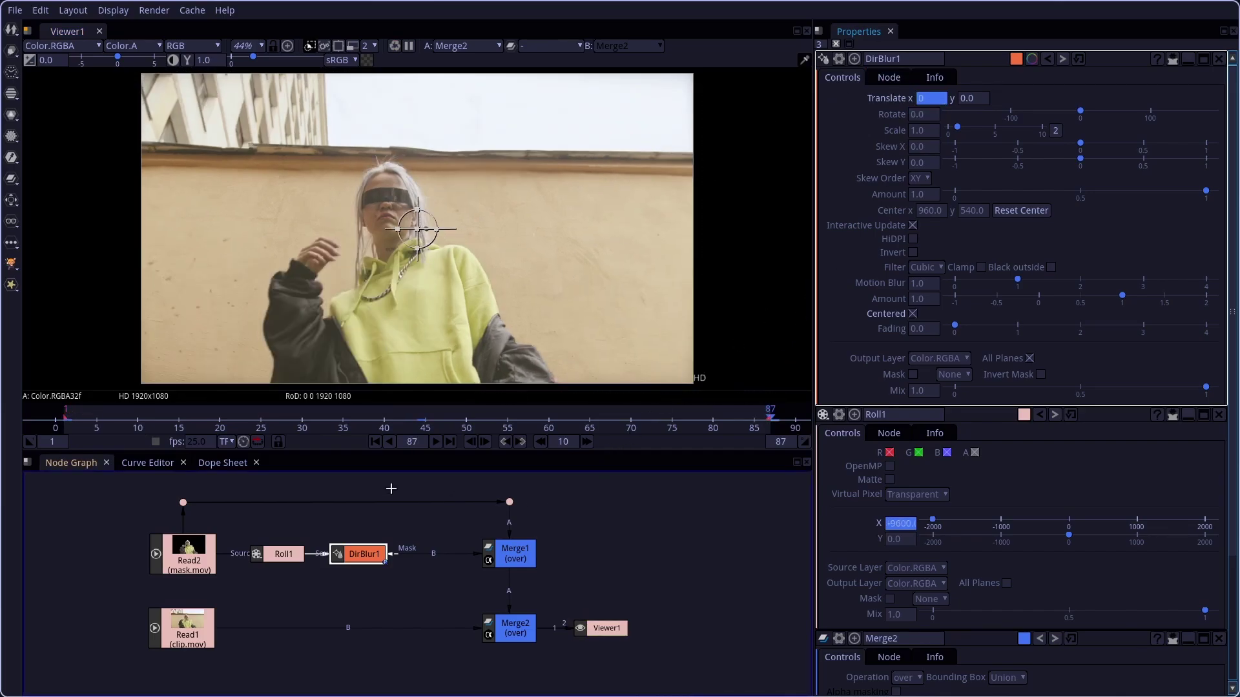
type("l")
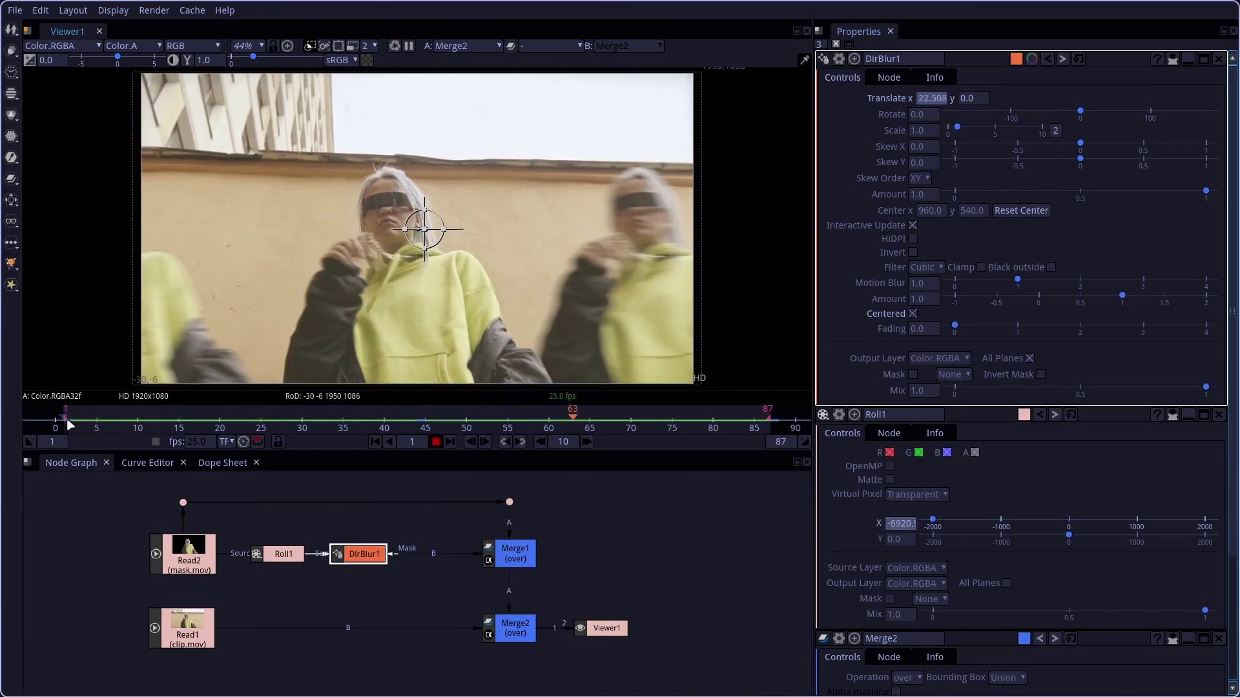
type("k")
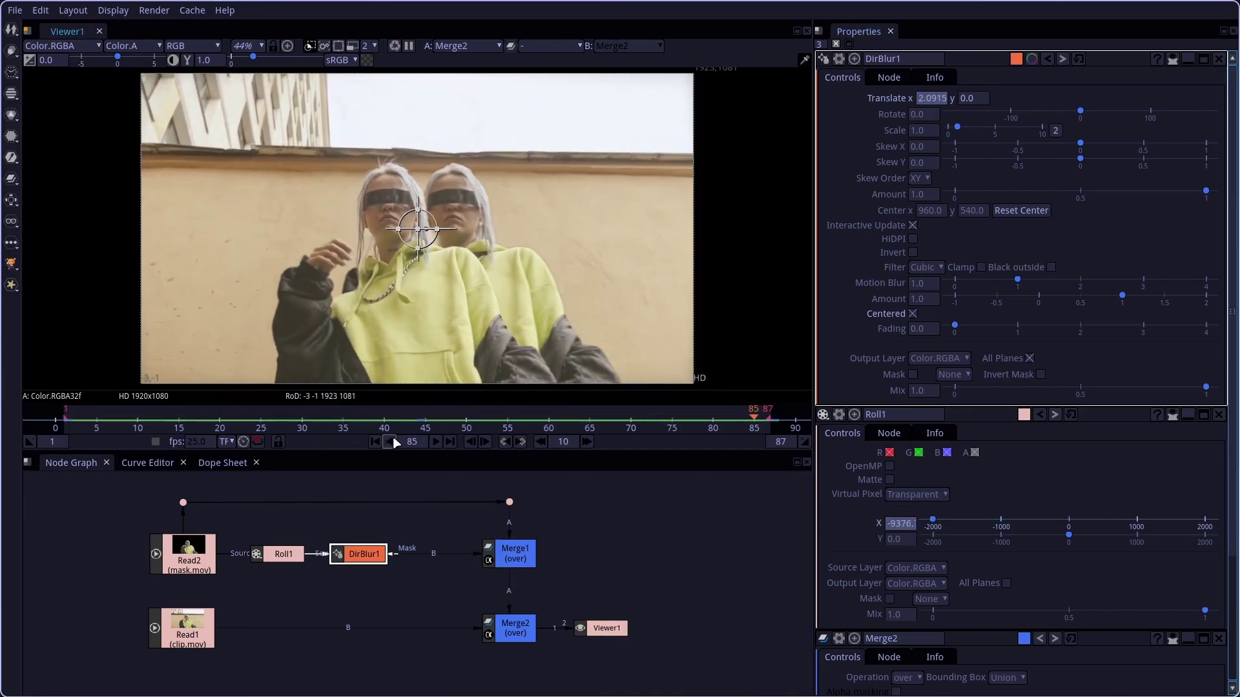
Play back the blurred clone animation to review it, and return to frame 44
left_click(426, 426)
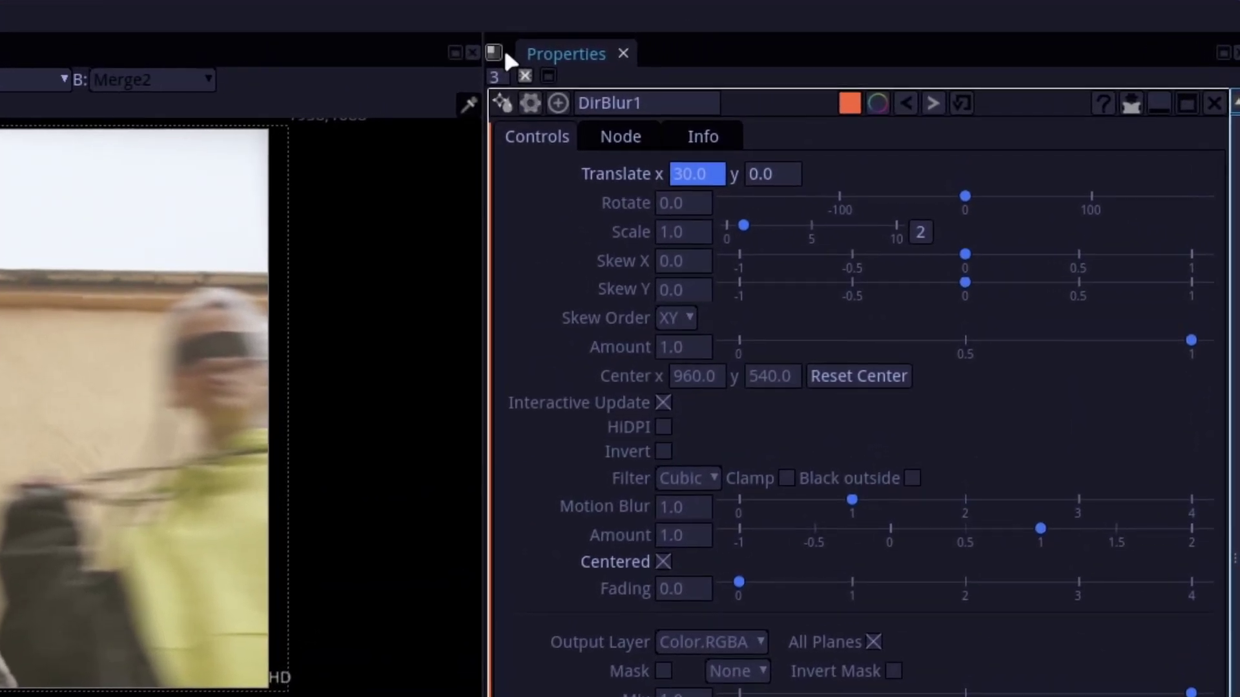
Split the Properties pane into two stacked panes and place the Curve Editor in the new lower one
left_click(537, 48)
left_click(555, 59)
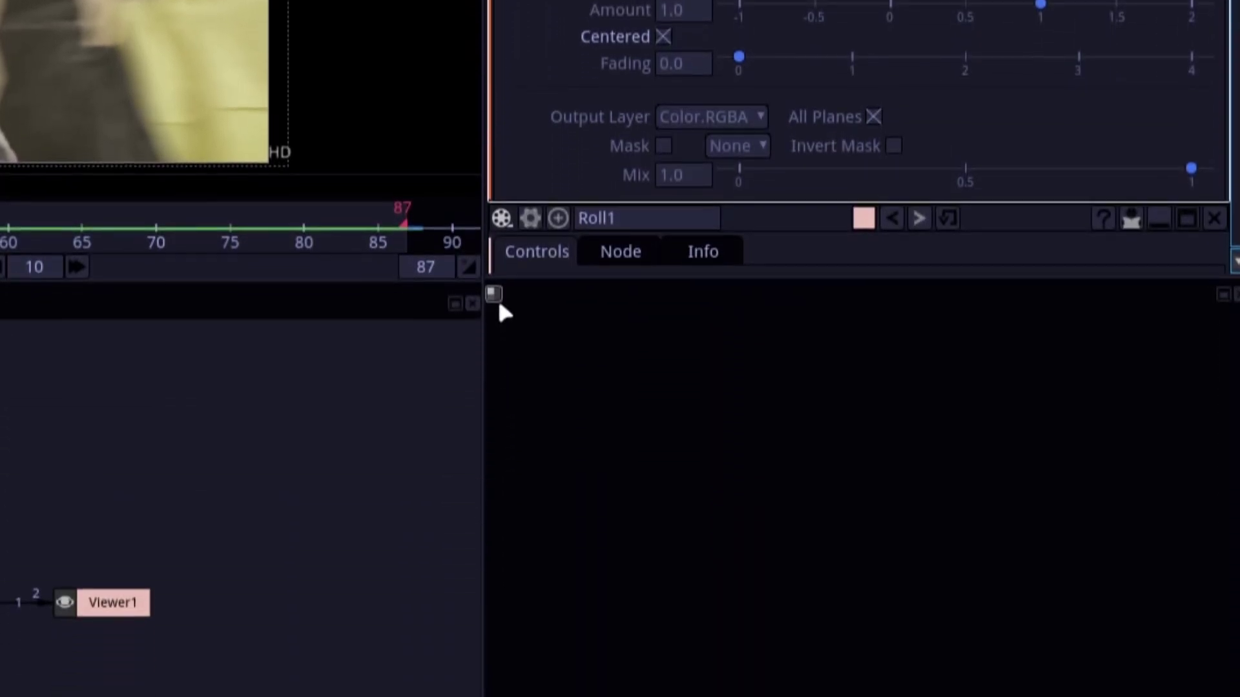
left_click(495, 296)
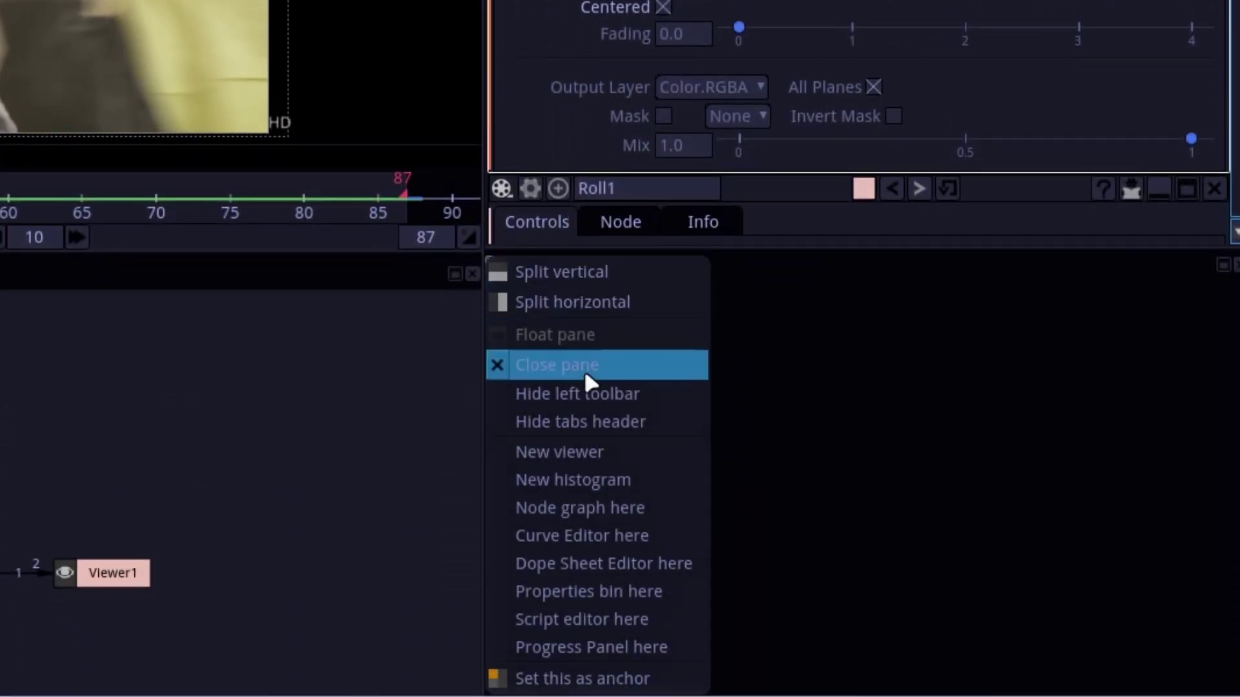
left_click(640, 541)
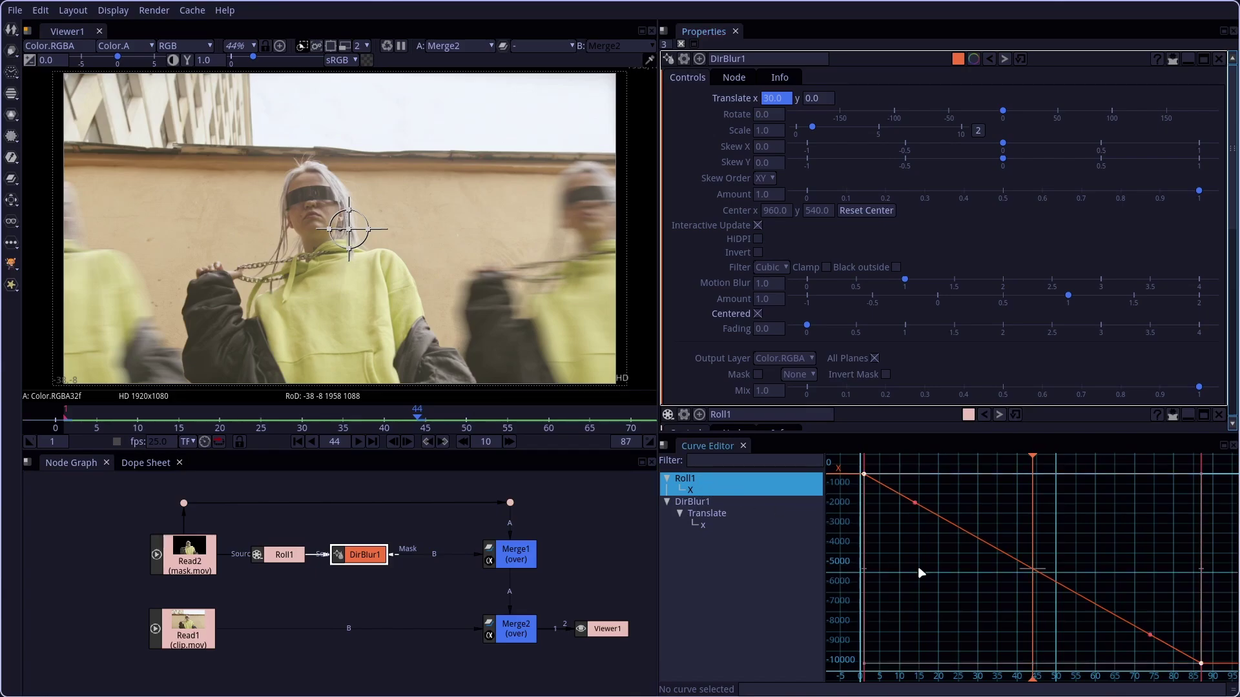
Flatten the end tangents of Roll1's X curve, add a keyframe around frame 44, and steepen its tangents to about -357
key("h")
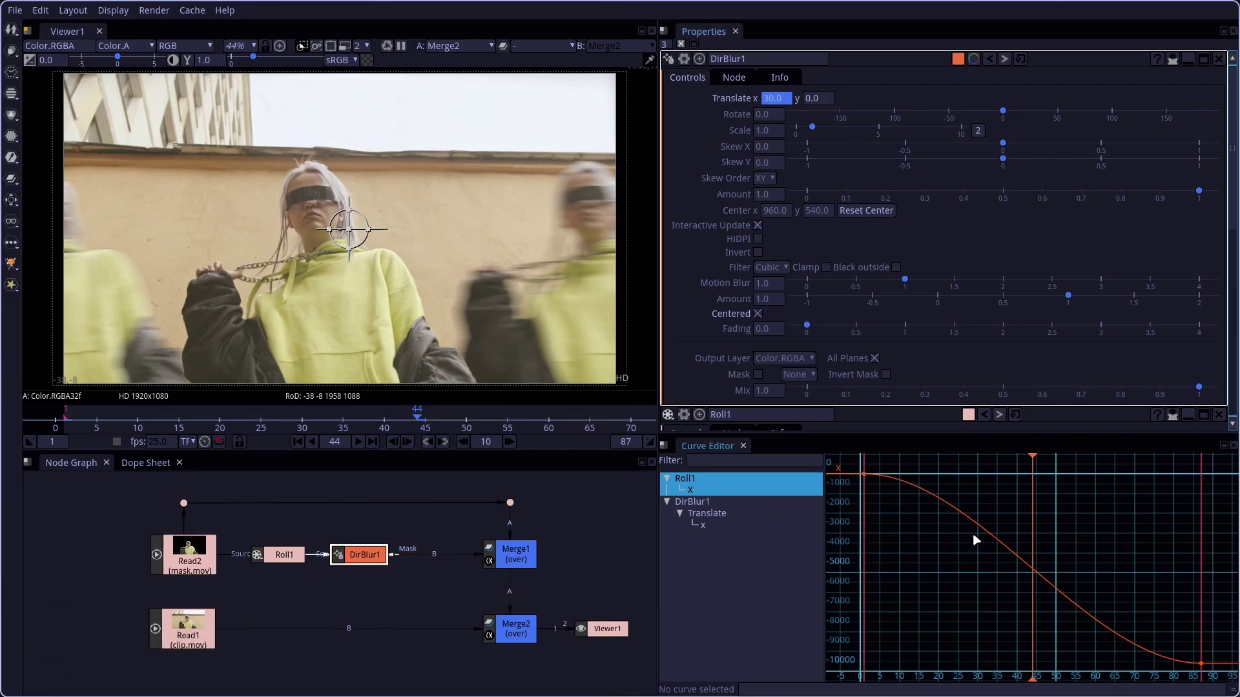
left_click(1035, 572, "ctrl")
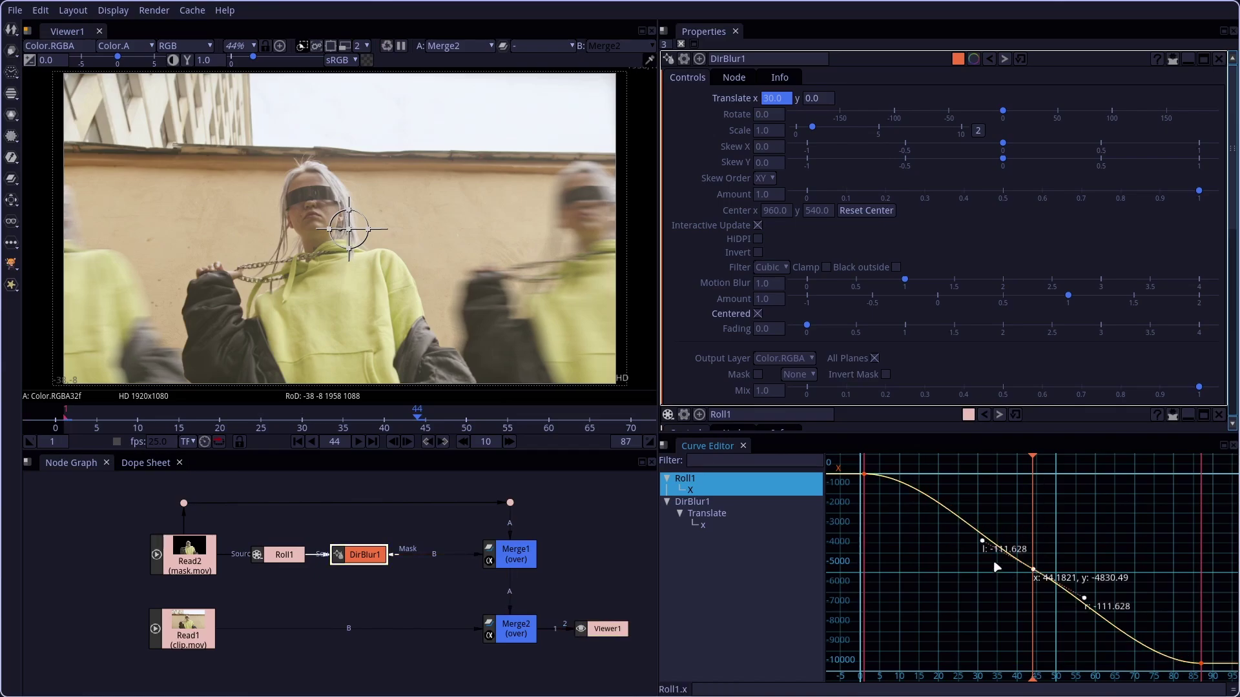
left_click_drag(987, 548, 1017, 540)
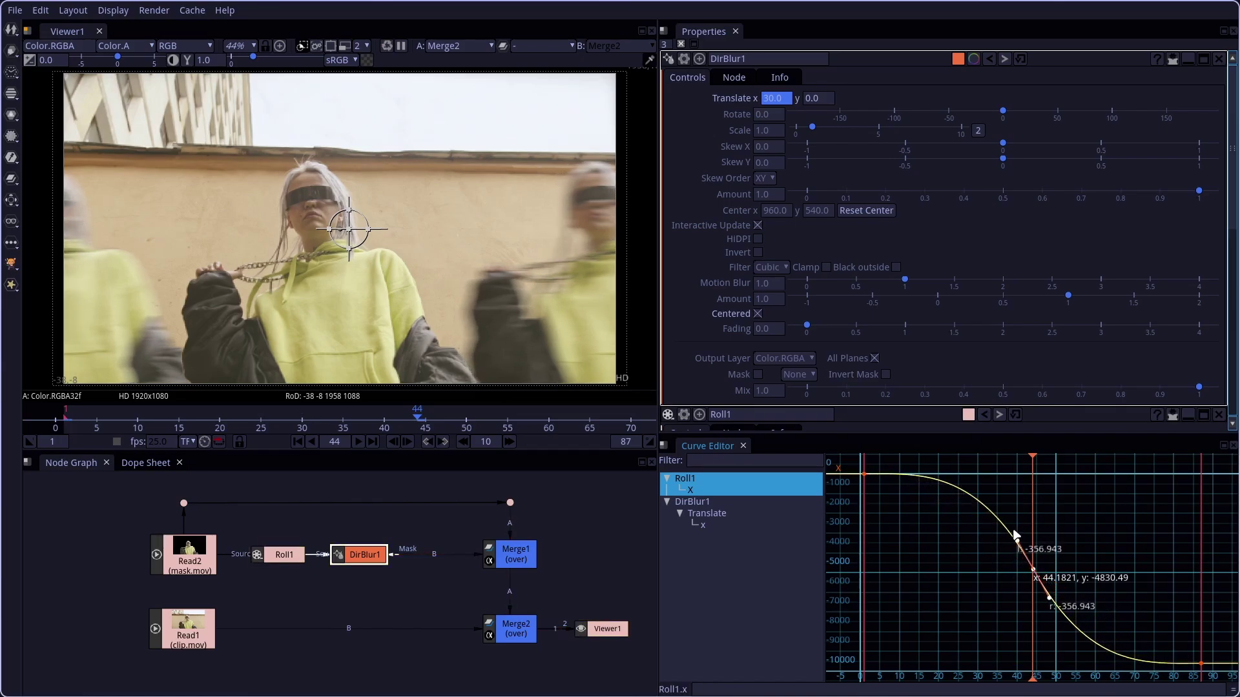
Fit DirBlur1's Translate x curve in the Curve Editor and set all its keyframes to horizontal interpolation
left_click(706, 511)
key("f")
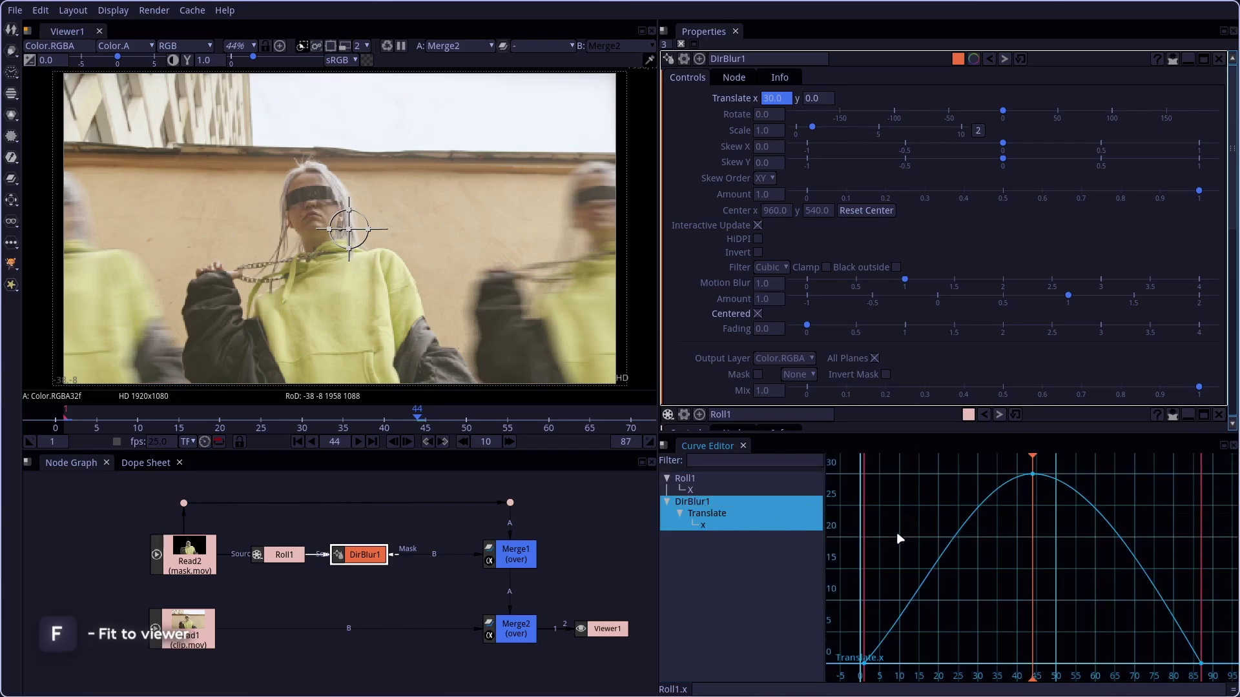
key("ctrl+a")
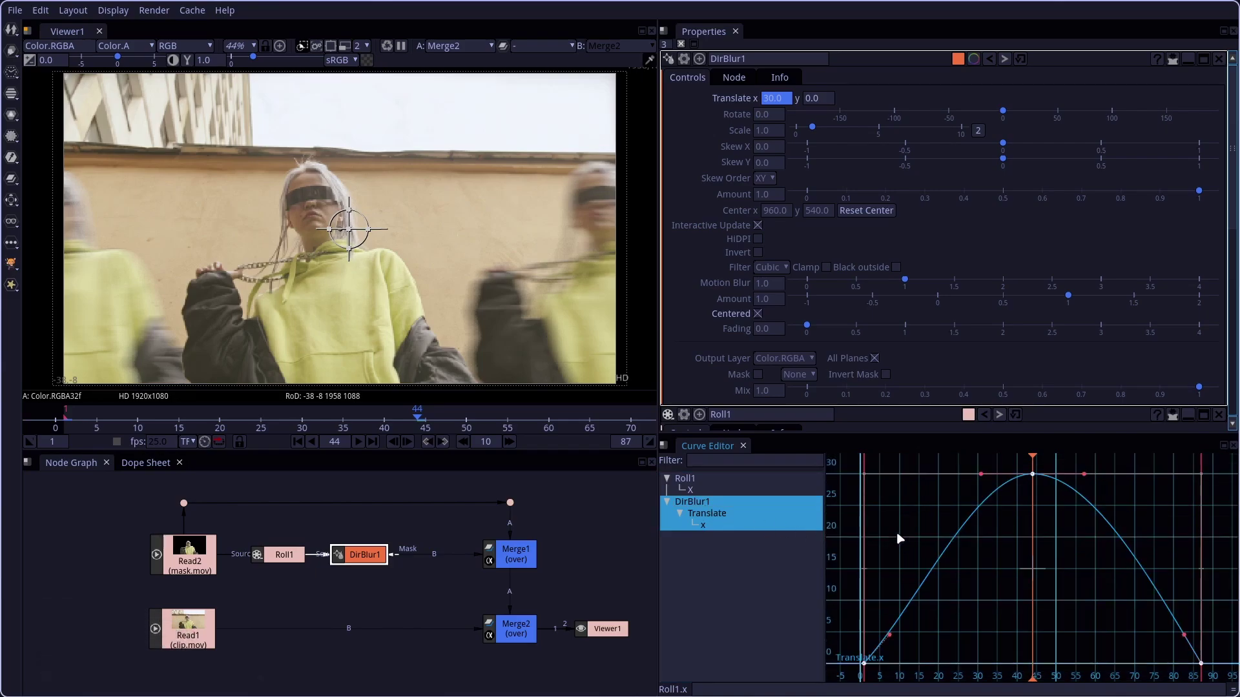
key("h")
Add keyframes to DirBlur1's Translate x curve near frames 22 and 66, halfway up each slope, and steepen their tangents
left_click_drag(1038, 463, 946, 465)
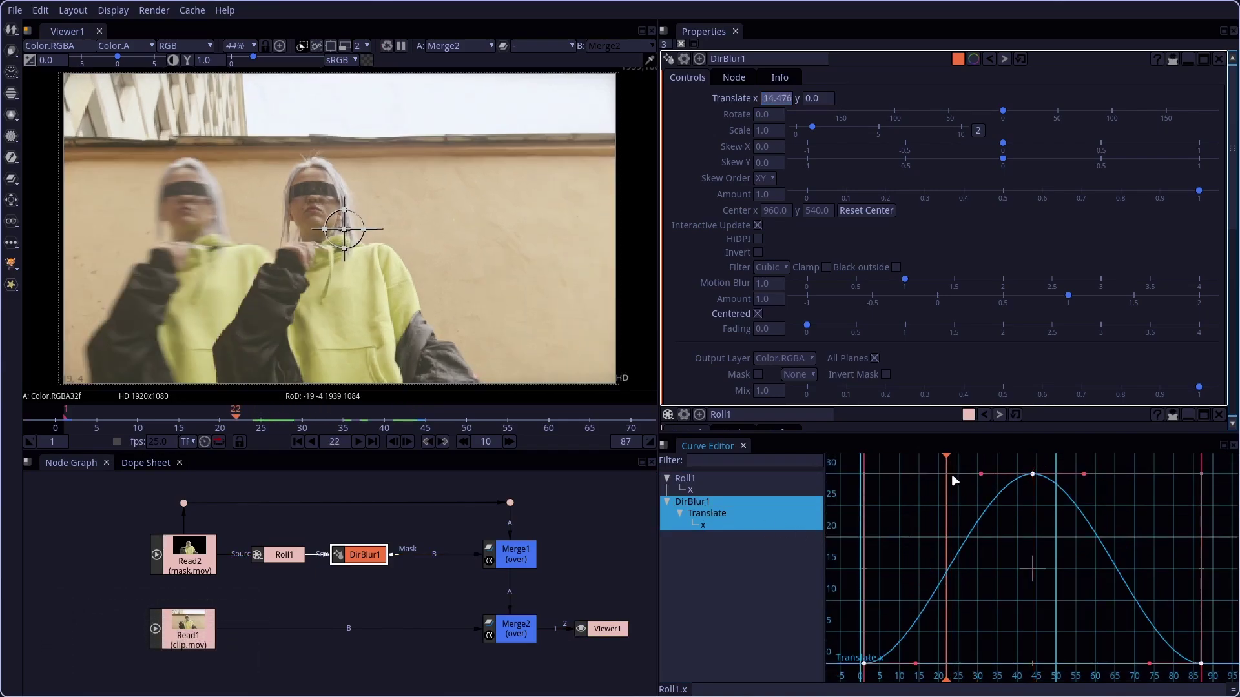
left_click(948, 573, "ctrl")
left_click_drag(957, 465, 1123, 476)
left_click(1118, 570, "ctrl")
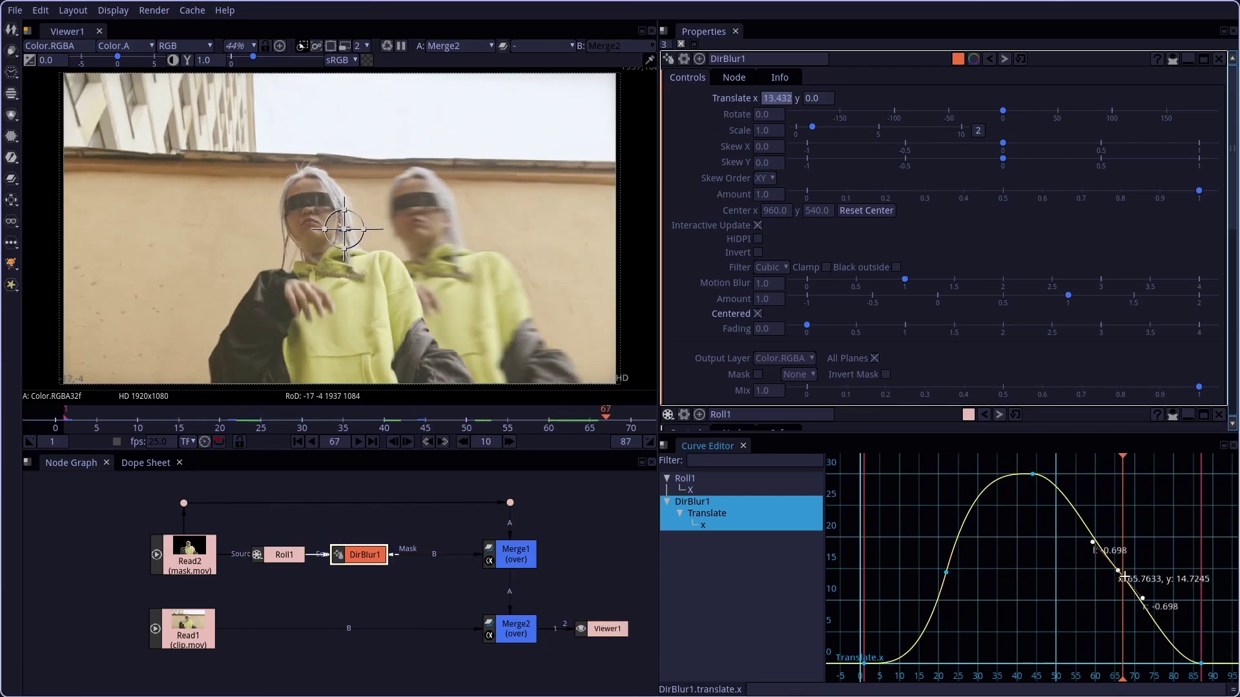
left_click_drag(1111, 541, 1111, 539)
Turn off the viewer overlays and play back the eased animation from frame 1
left_click_drag(86, 424, 65, 421)
key("o")
key("l")
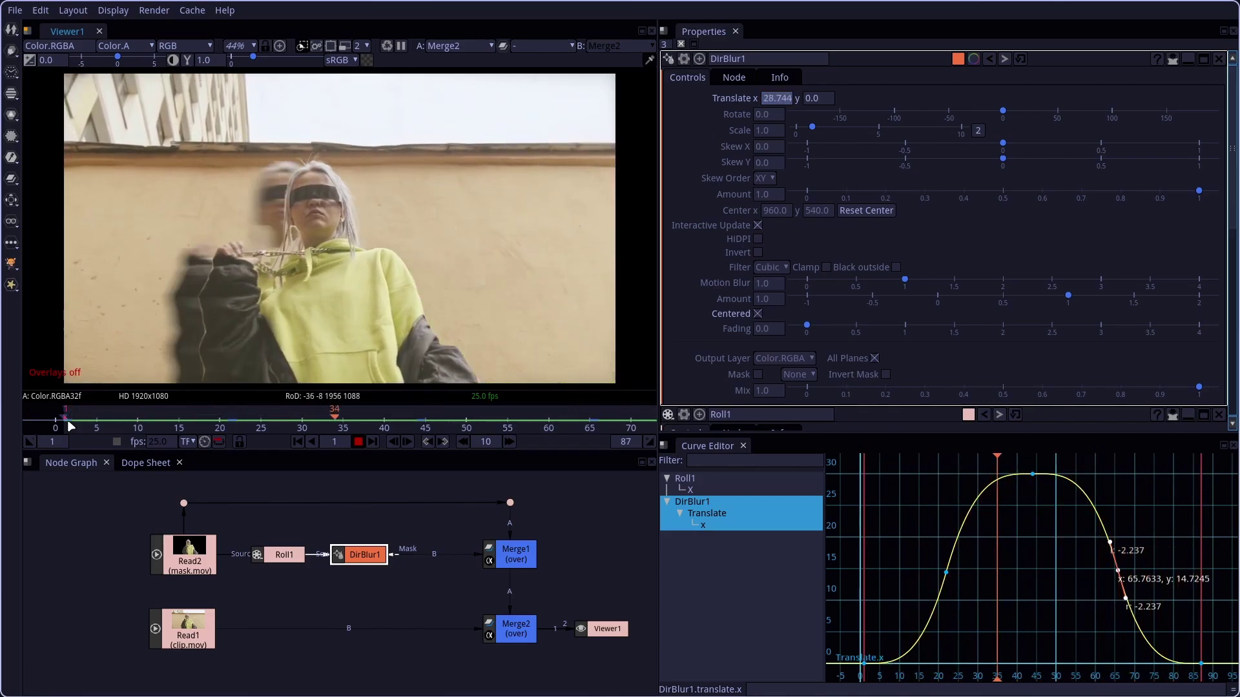
key("k")
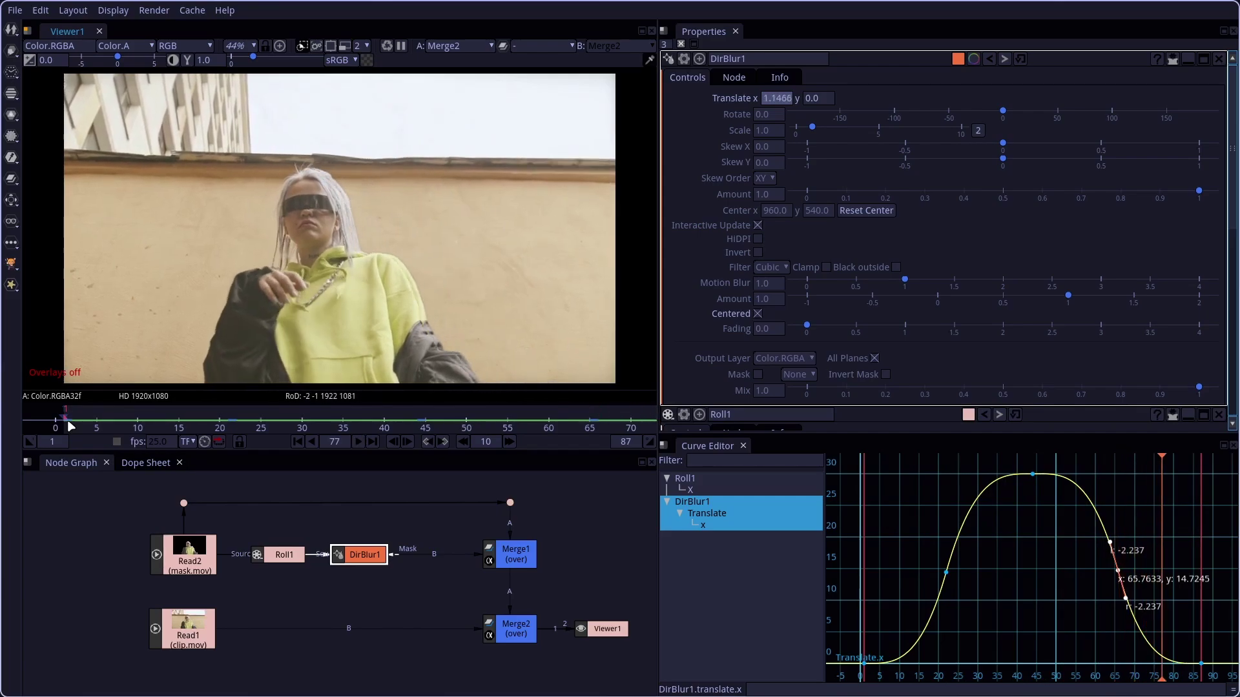
Move the Read2, Roll1, DirBlur1 and Merge1 branch with its dots upward to make room above Merge2
left_click_drag(338, 503, 274, 531)
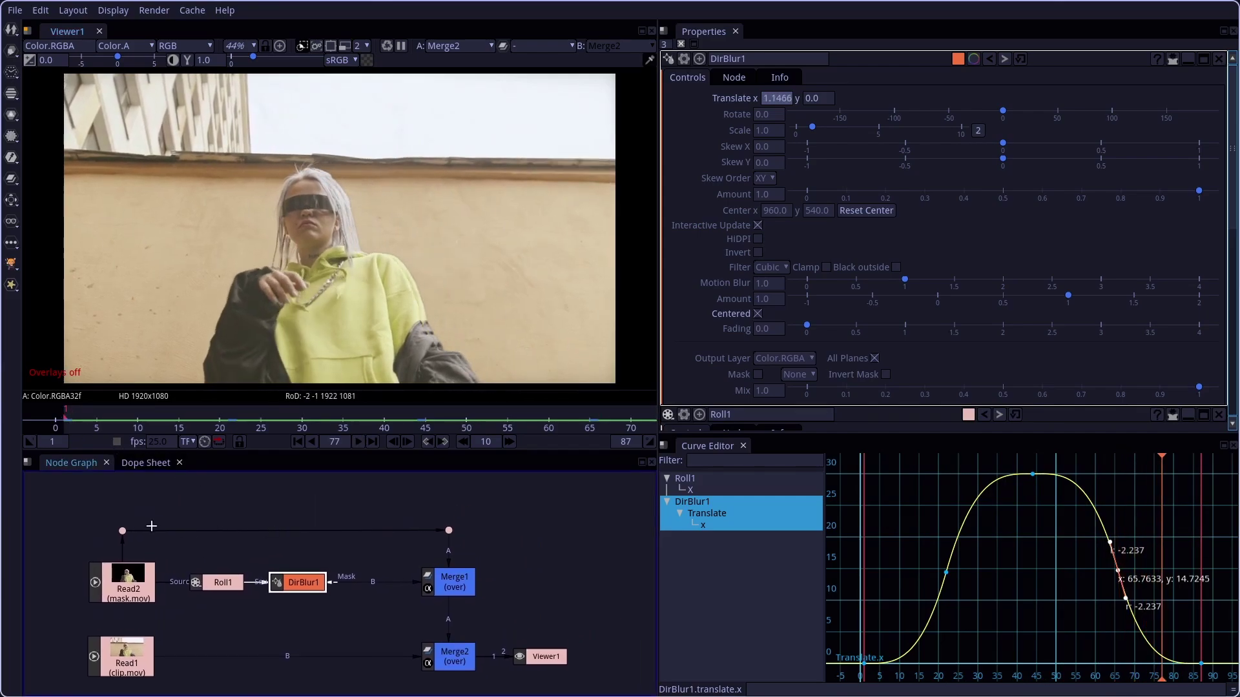
left_click_drag(74, 513, 466, 548)
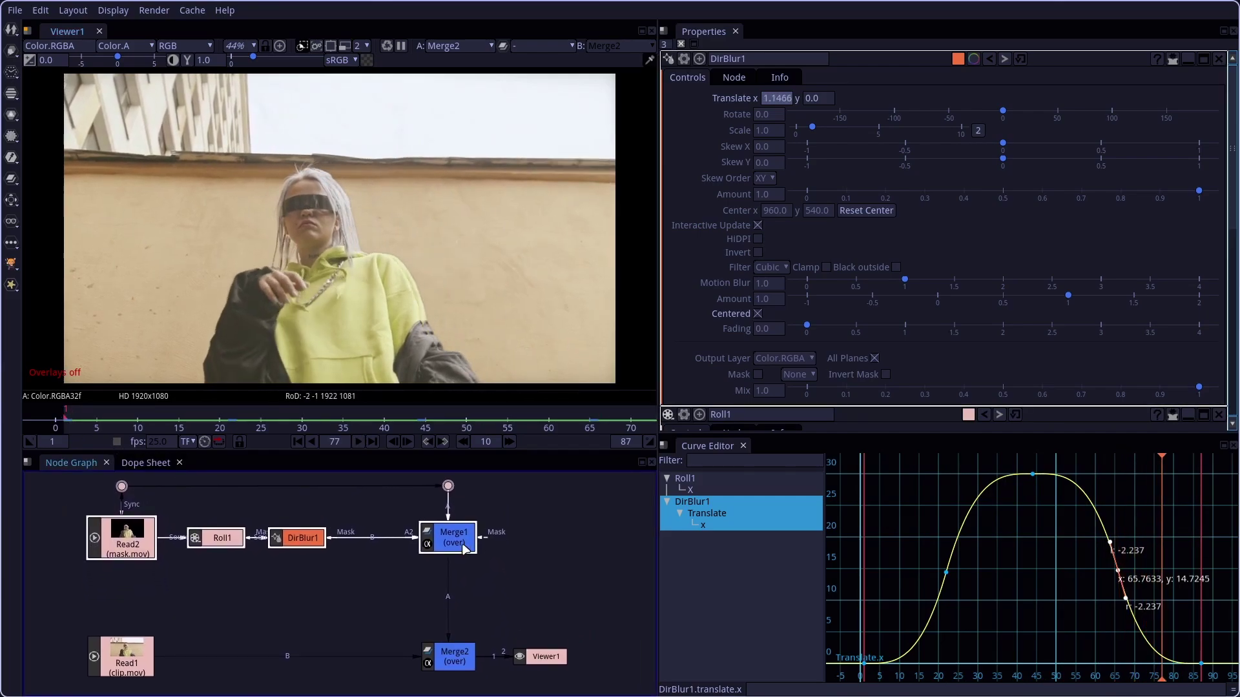
left_click(485, 599)
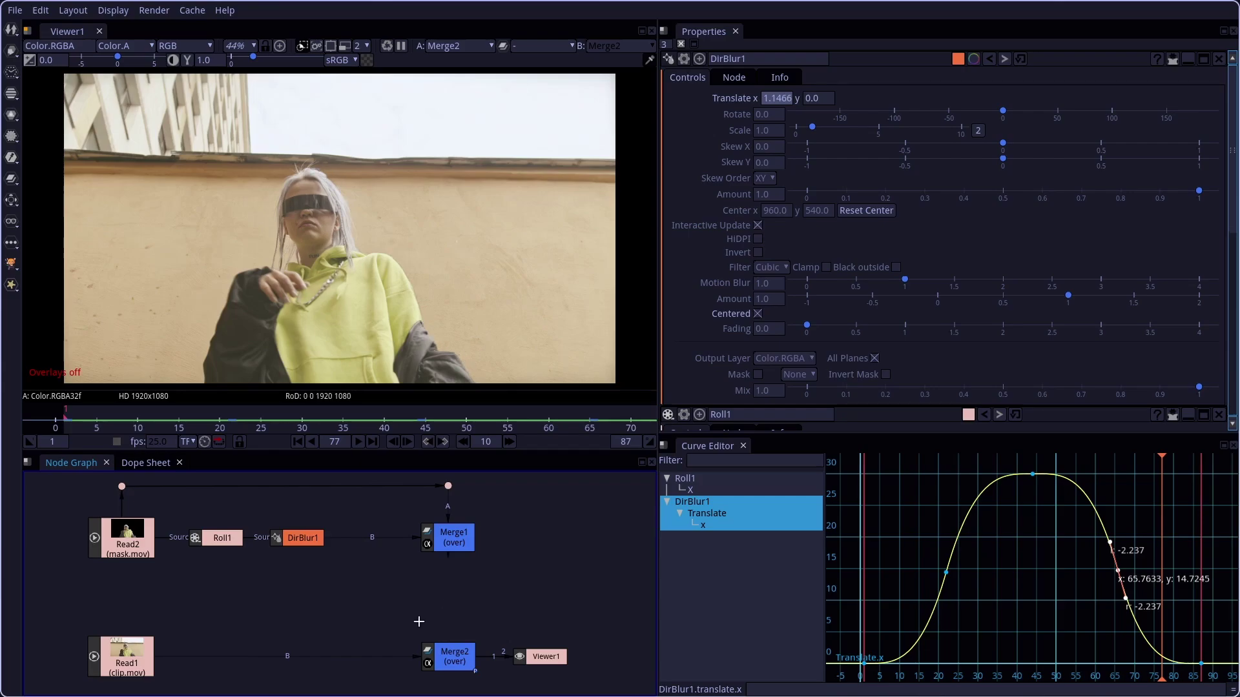
Insert a Merge node between Merge1 and Merge2, with A from Merge1 and B from Read2 routed through a dot
key("m")
left_click_drag(418, 617, 399, 605)
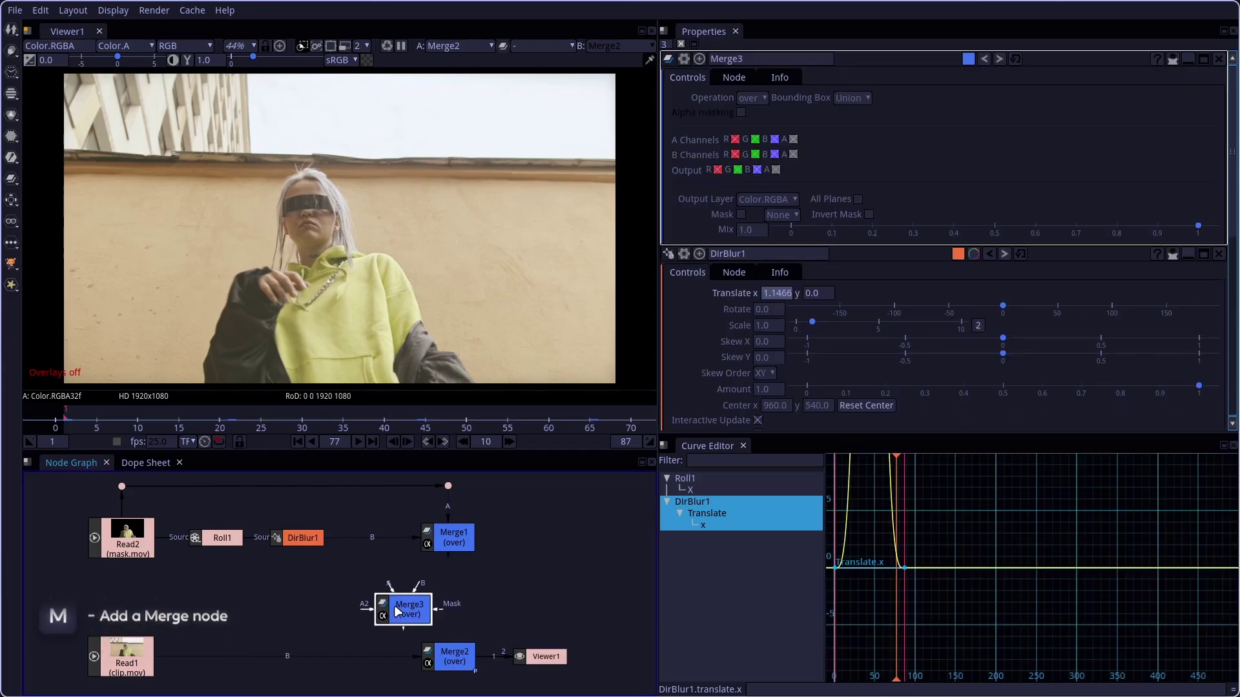
left_click_drag(448, 557, 455, 547)
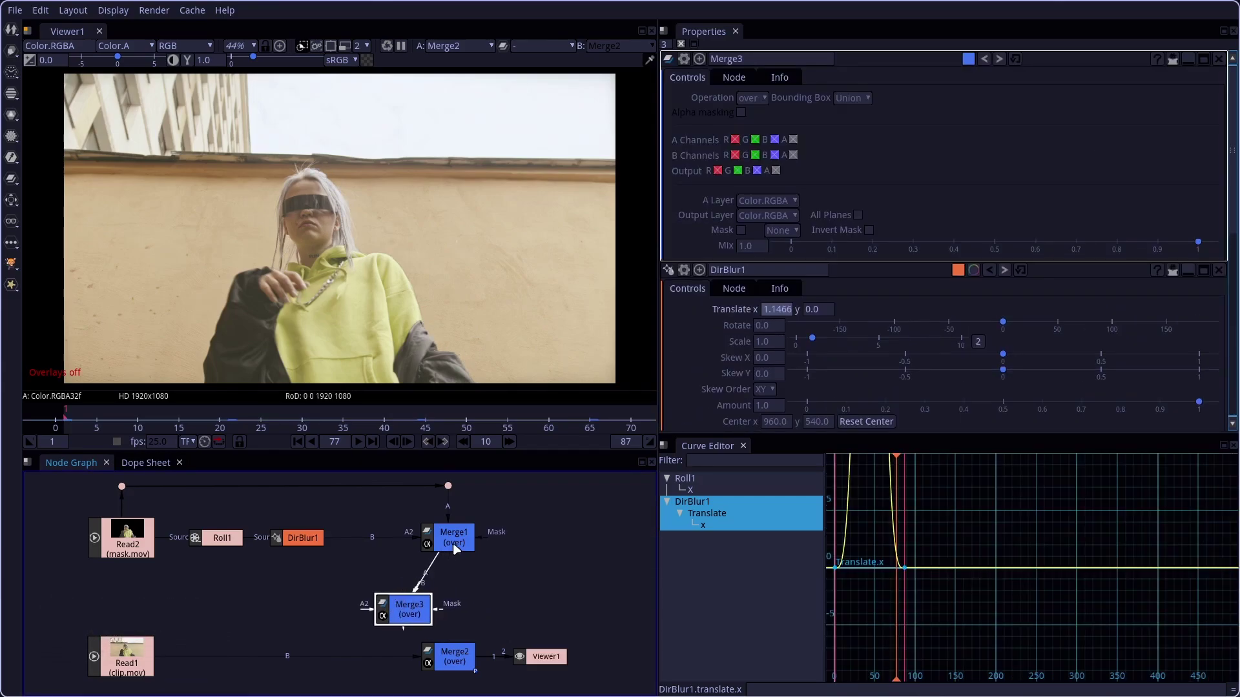
left_click_drag(425, 606, 444, 605)
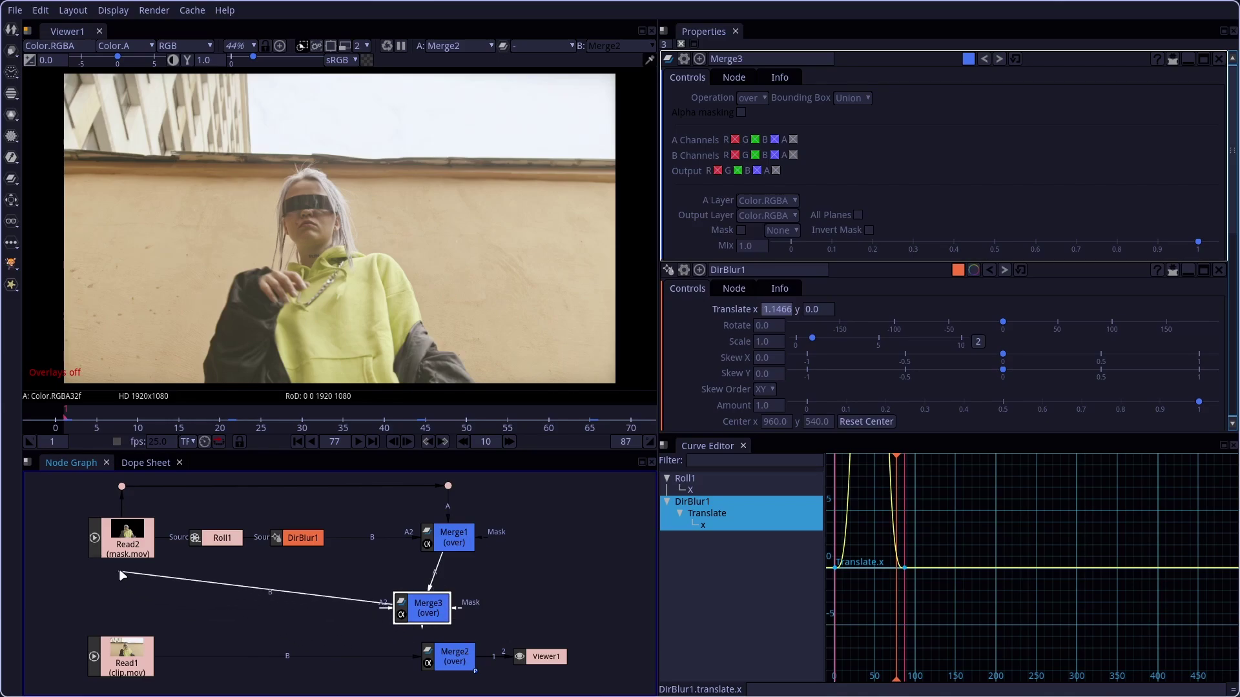
left_click_drag(122, 575, 127, 549)
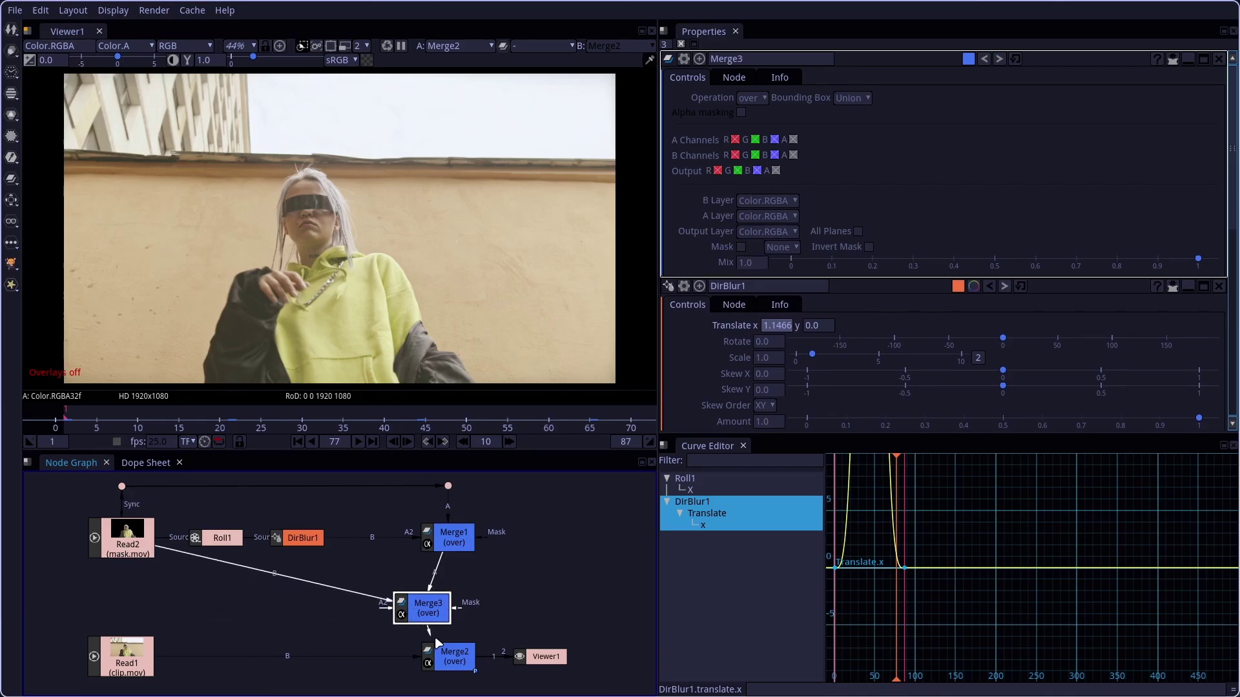
left_click_drag(430, 613, 457, 602)
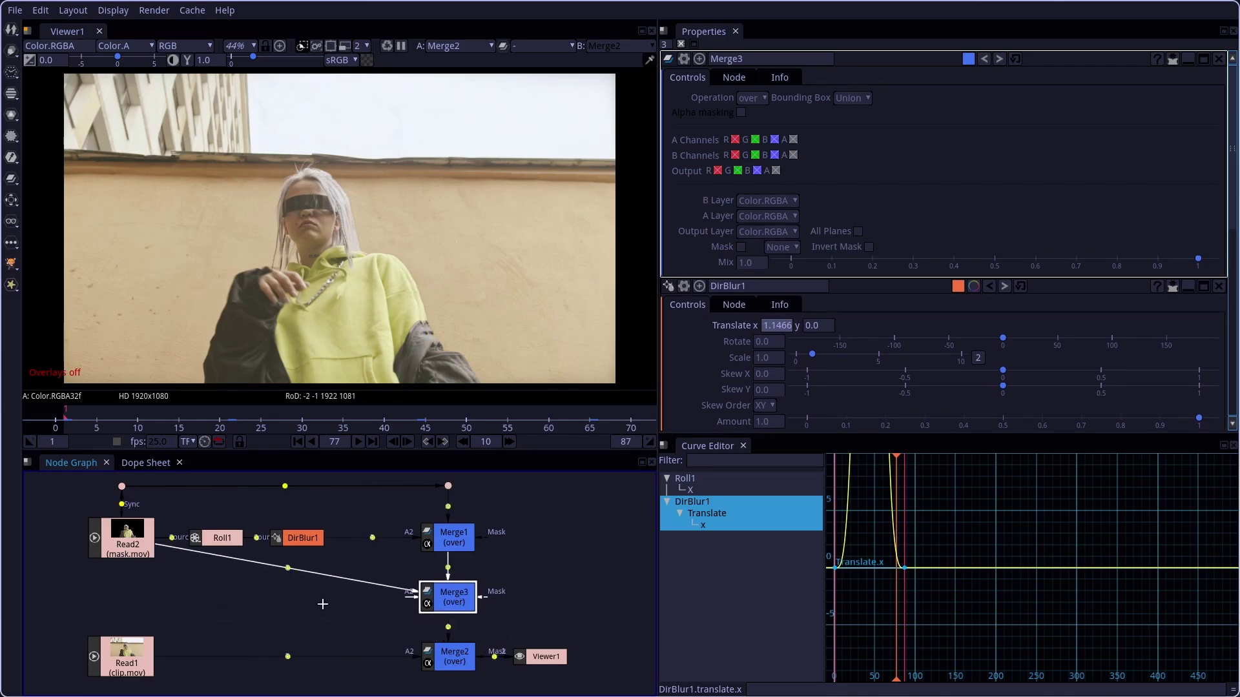
left_click(293, 576)
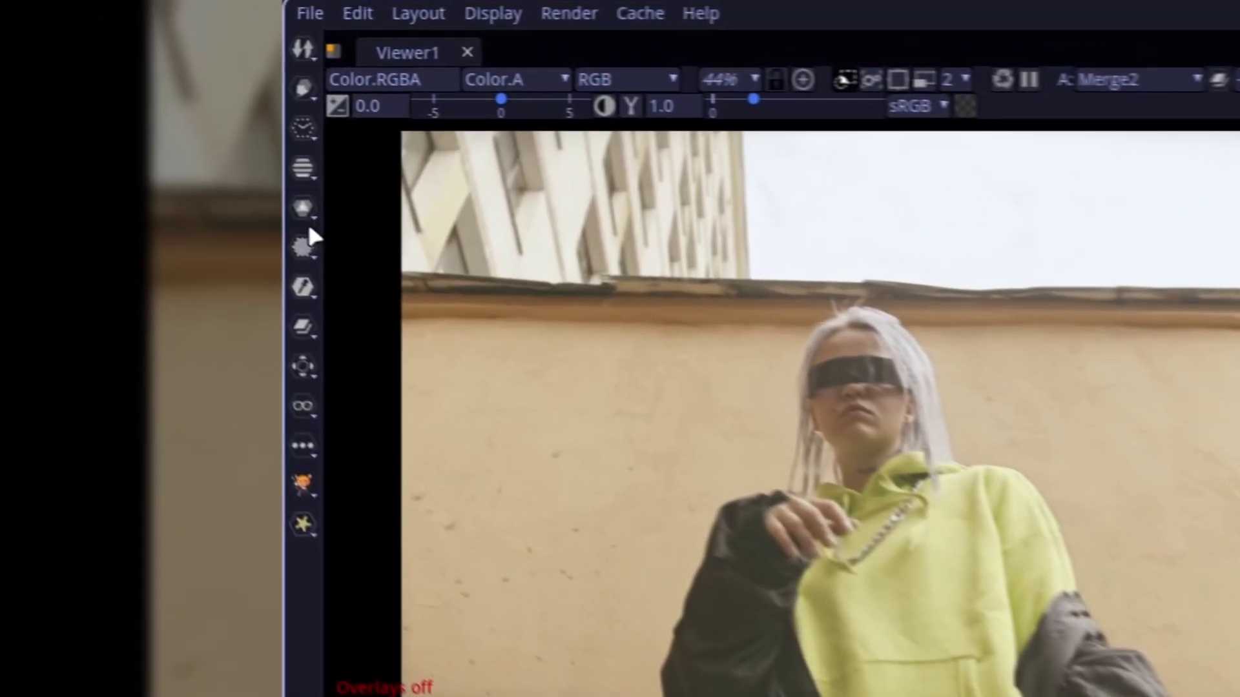
Insert a HueCorrect node between Read2's lower dot and Merge3, enable (Un)premult, and view its output
left_click(11, 115)
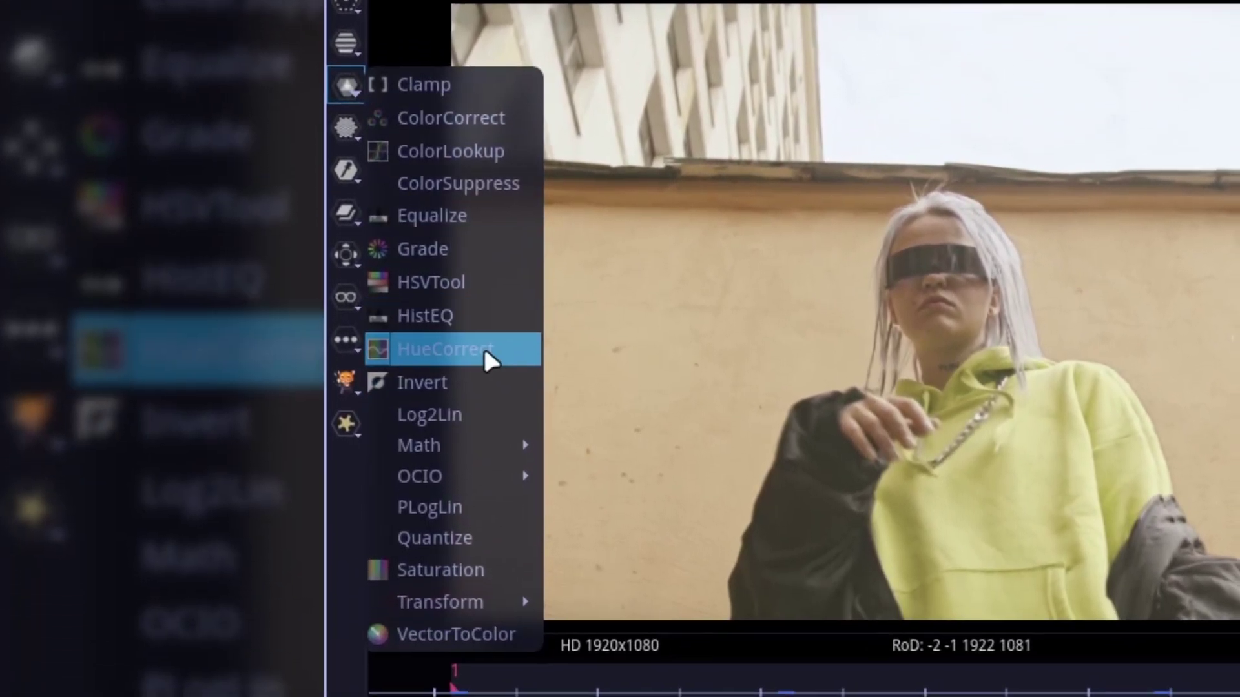
left_click(484, 350)
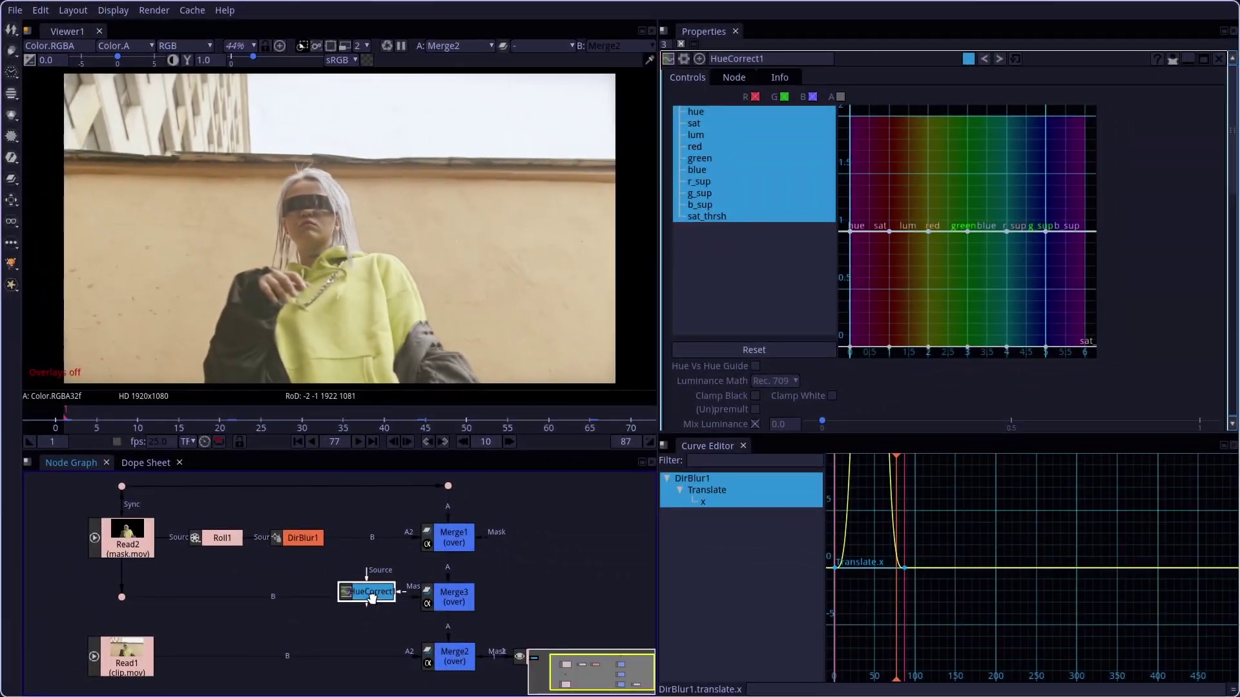
left_click_drag(370, 600, 202, 604)
key("1")
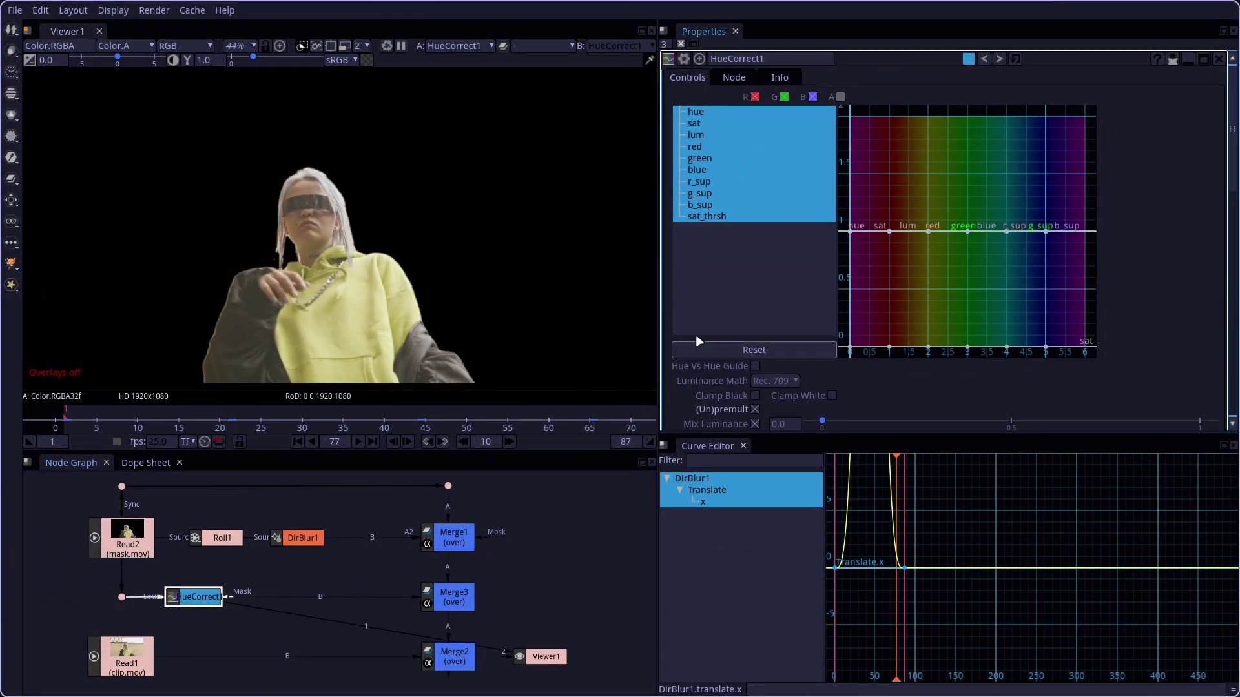
Lower HueCorrect1's hue curve to about 0.2 across the red-to-yellow range to turn the hoodie purple
left_click(749, 112)
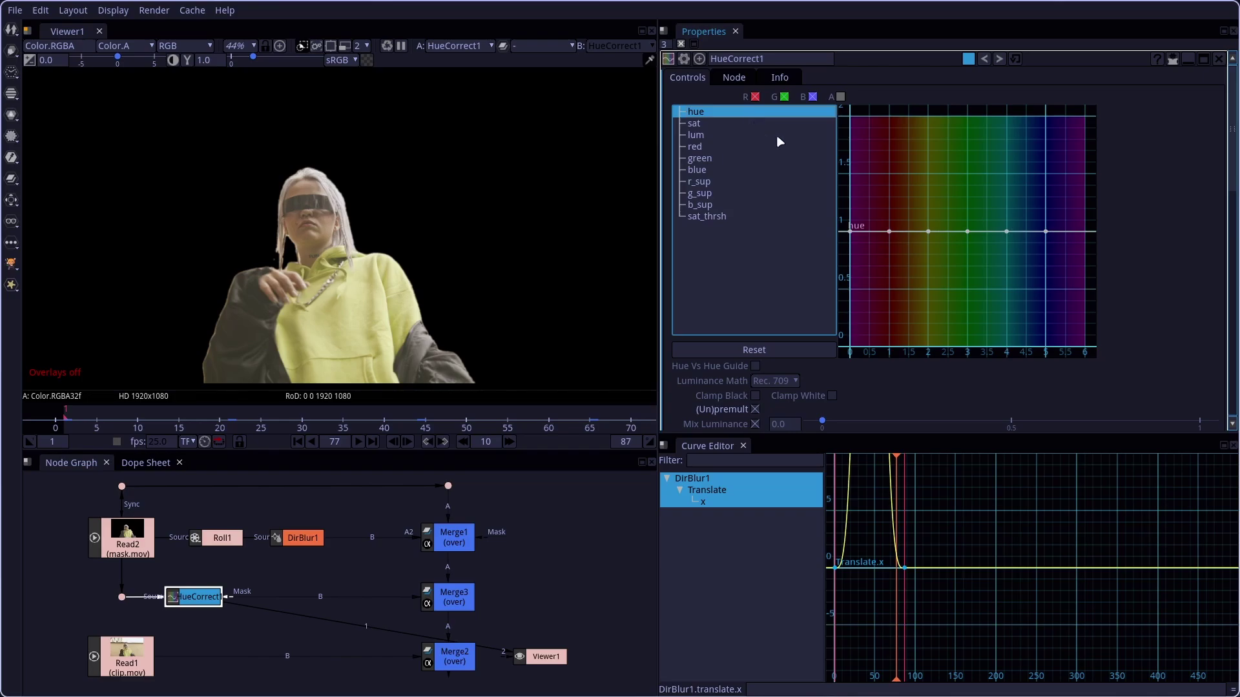
left_click_drag(917, 238, 912, 319)
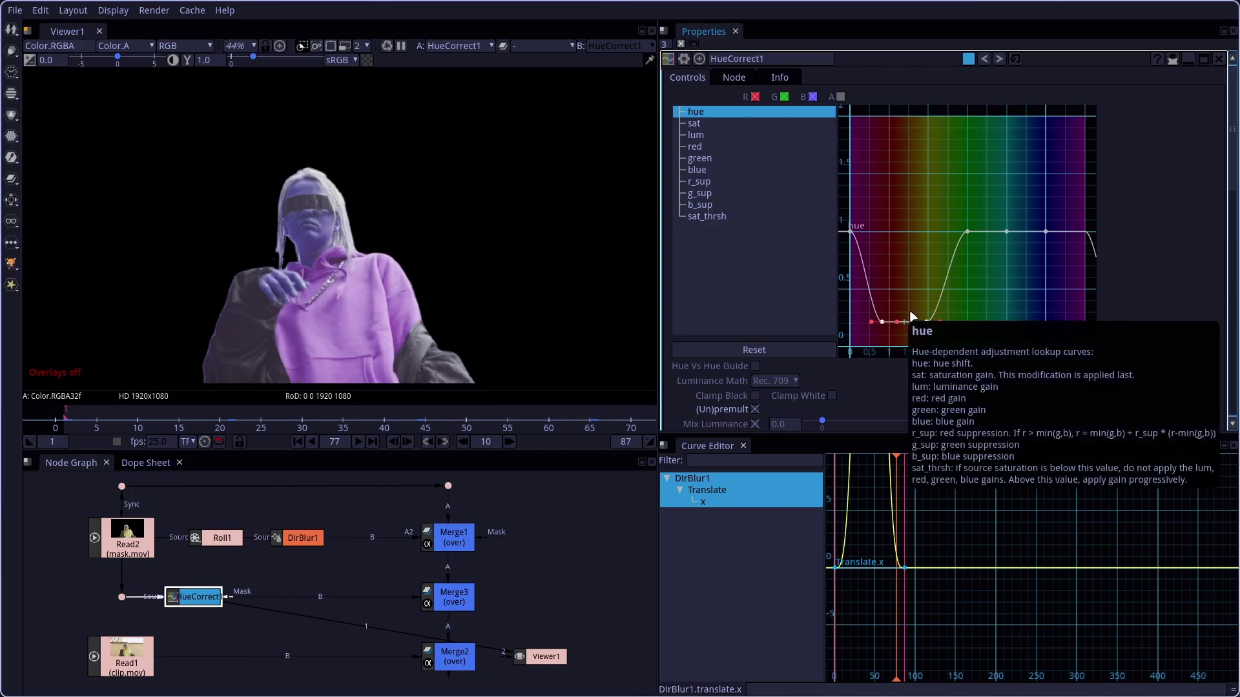
left_click(784, 332)
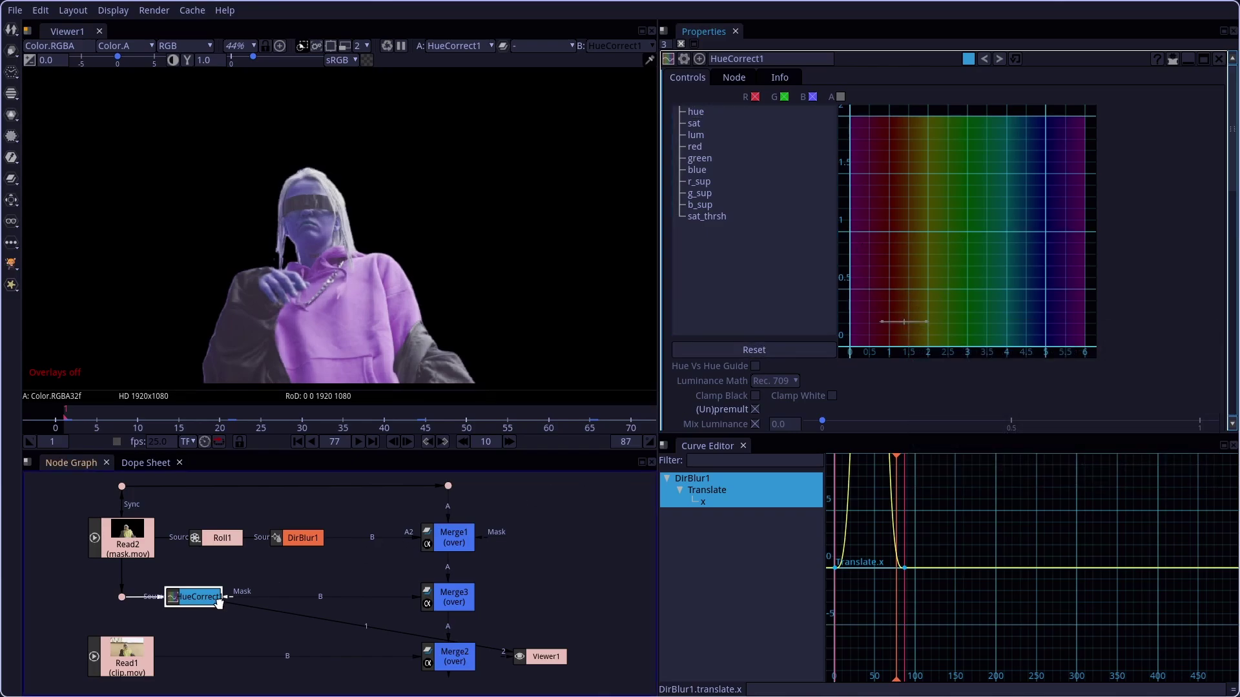
Insert a Glow filter node between HueCorrect1 and Merge3
key("Tab")
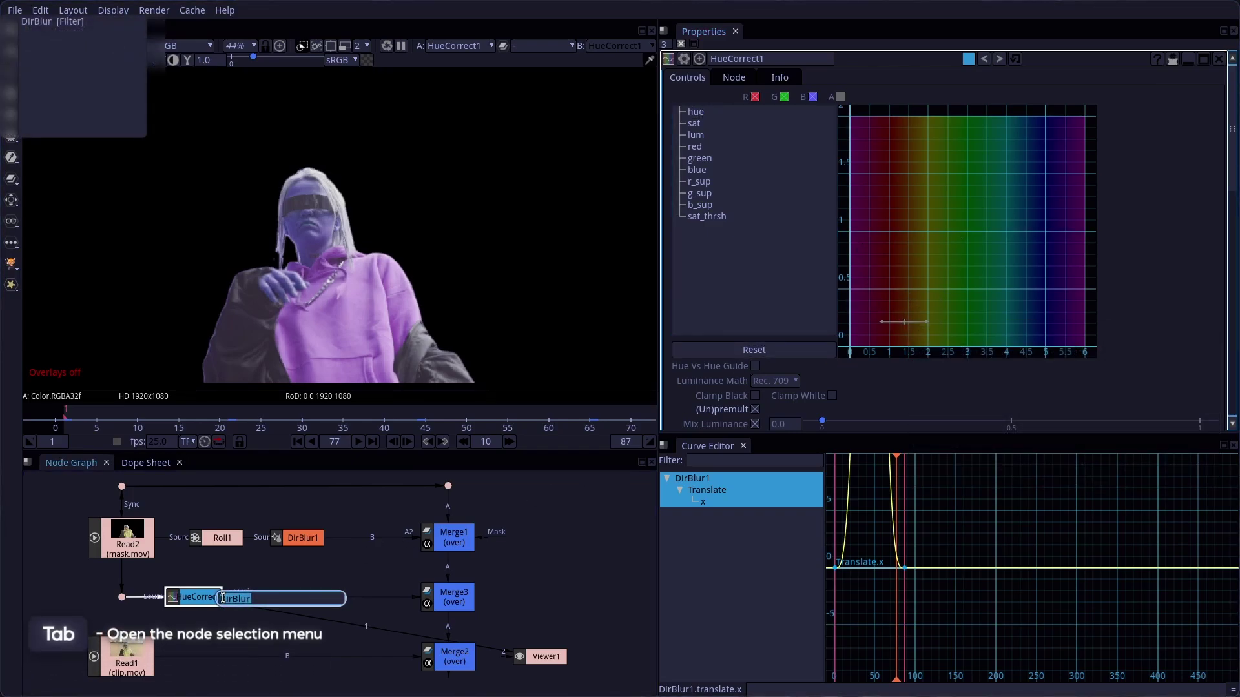
type("Glow")
key("Down")
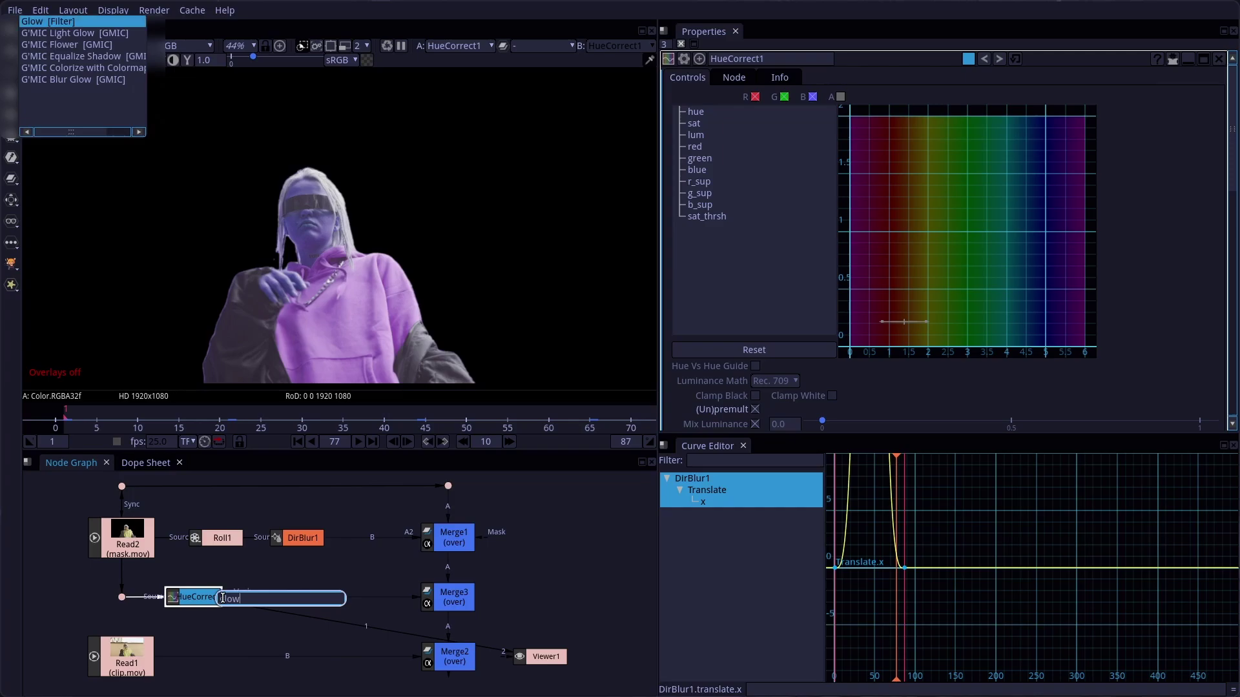
key("Return")
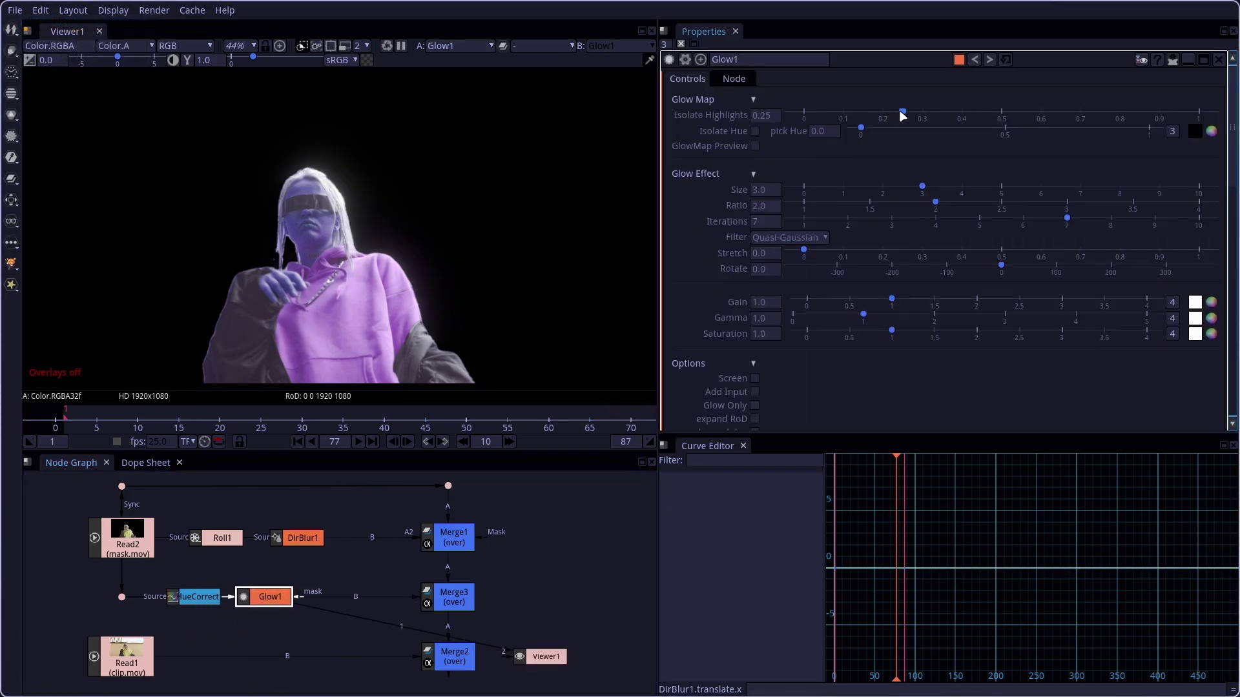
Set Glow1's Isolate Highlights to 0, Size to about 1, and Gamma to about 1.3
left_click_drag(905, 117, 812, 115)
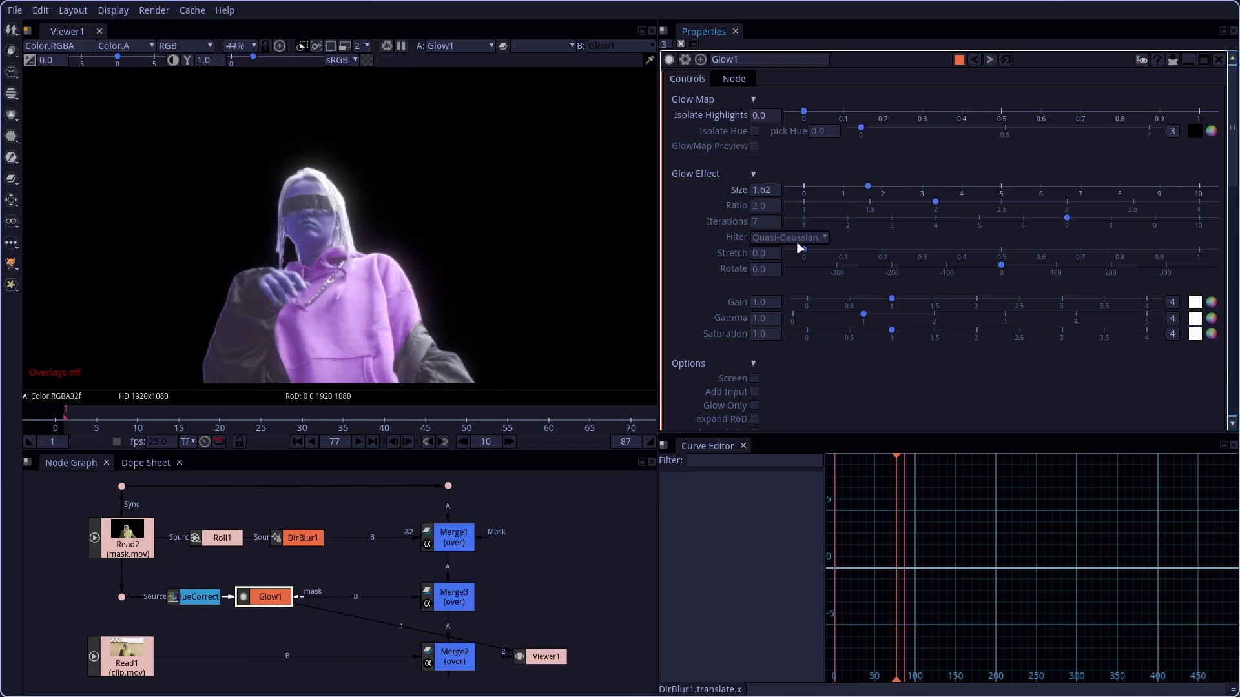
left_click_drag(864, 317, 884, 315)
left_click_drag(875, 192, 843, 195)
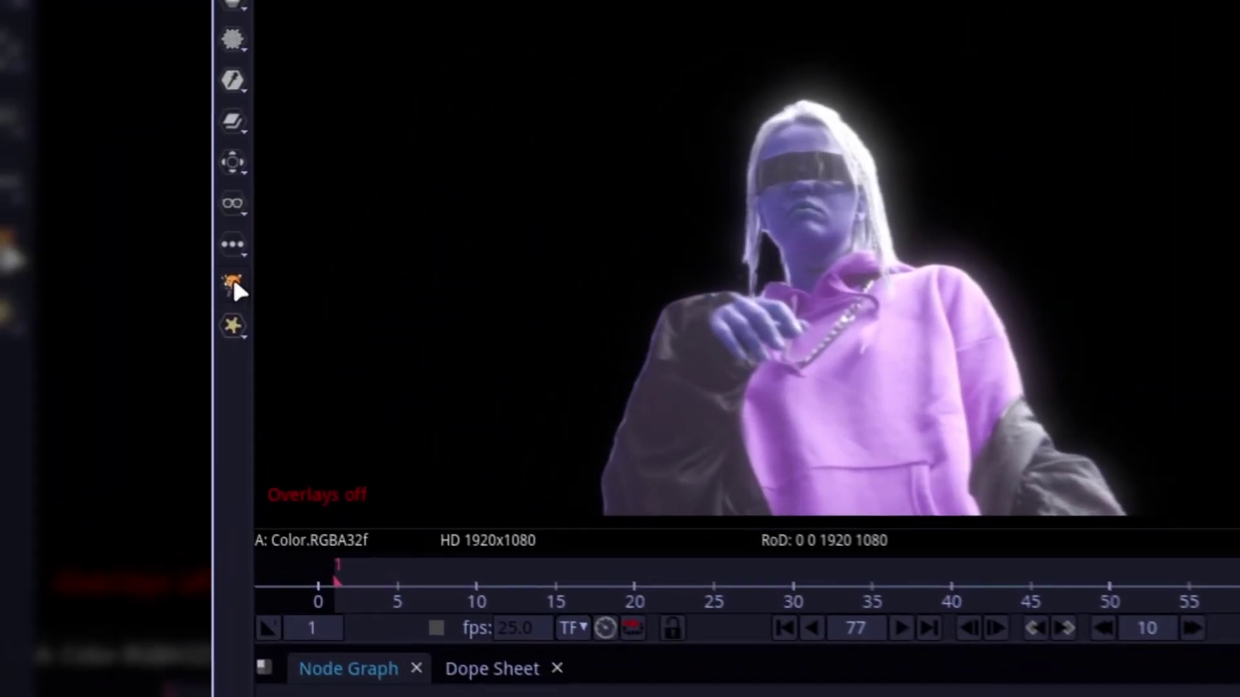
Insert a G'MIC Crease node from the Deformations group between Glow1 and Merge3
left_click(233, 287)
mouse_move(446, 481)
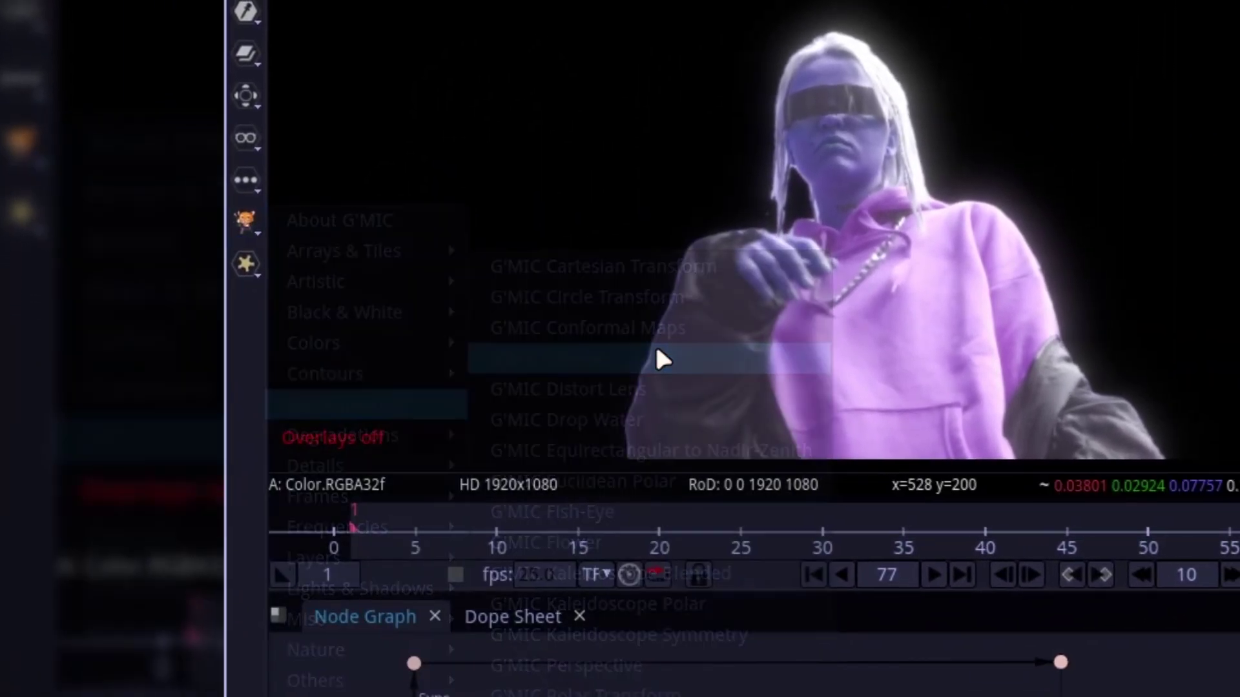
left_click(678, 359)
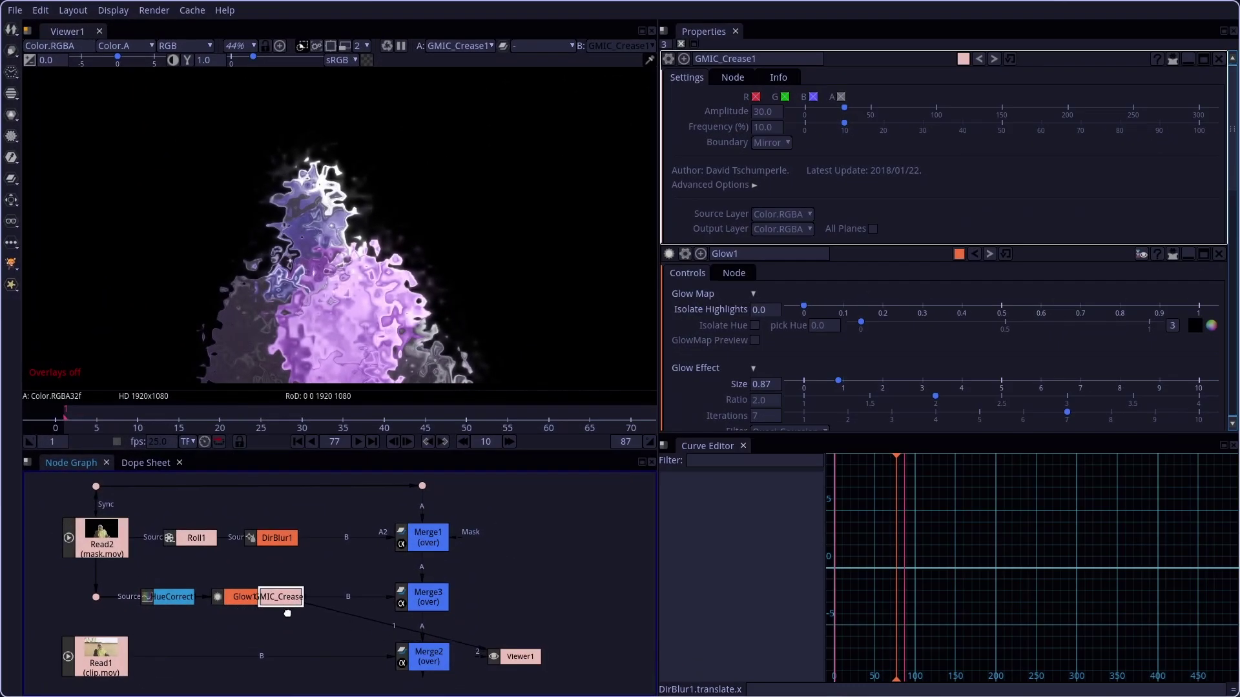
scroll(393, 419, "down", 1)
At frame 44, set the Crease node's Amplitude to 50 with a keyframe and its Frequency to 6
left_click_drag(429, 425, 358, 423)
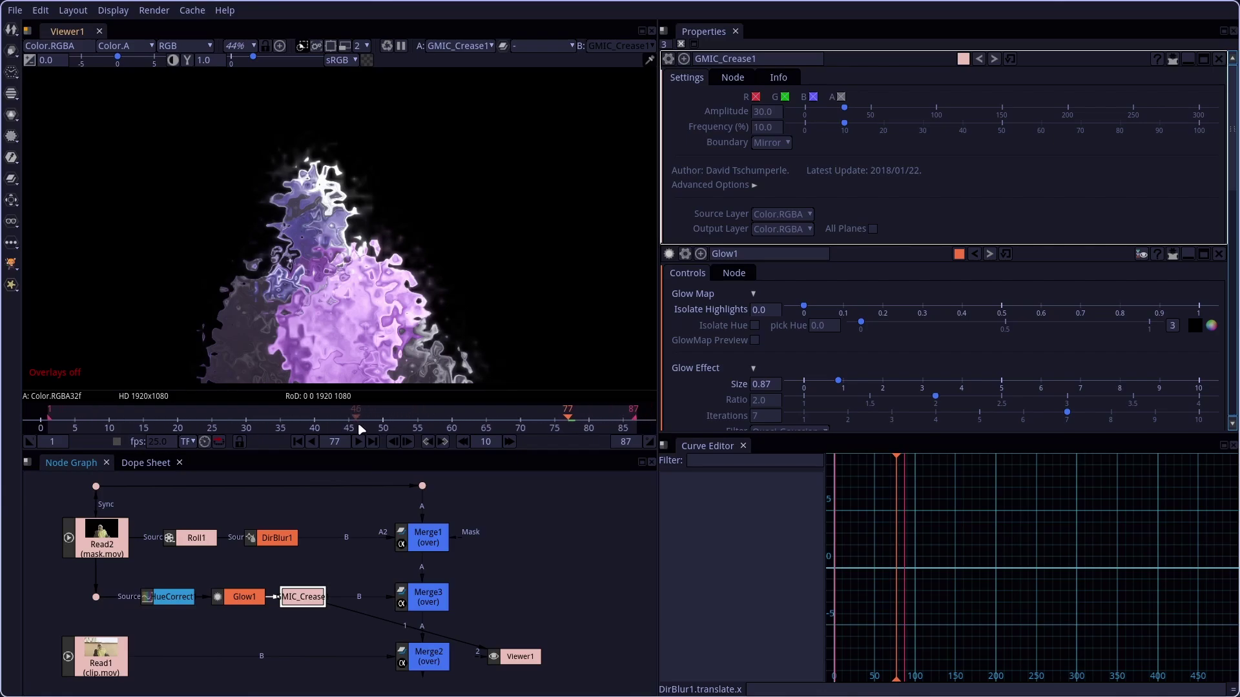
left_click(345, 424)
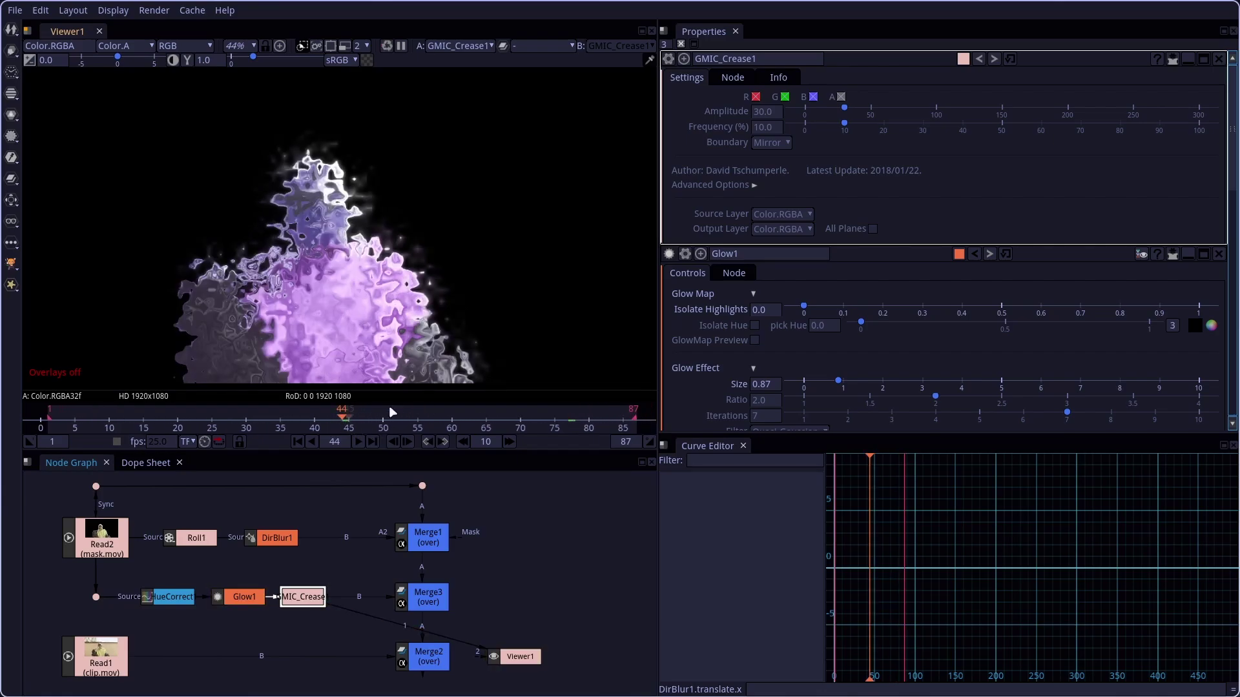
key("Return")
right_click(777, 121)
left_click(799, 132)
type("6")
key("Return")
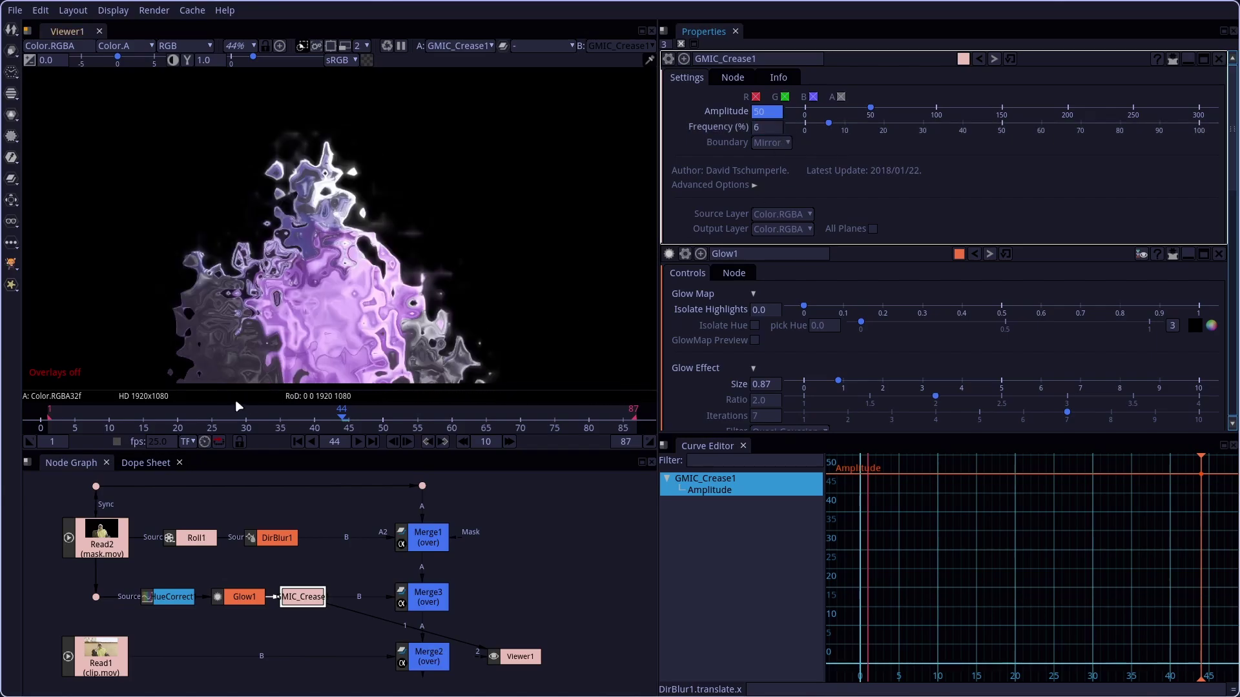
Keyframe the Crease node's Amplitude at 0 on frame 1 and at 0 on frame 87
left_click(50, 426)
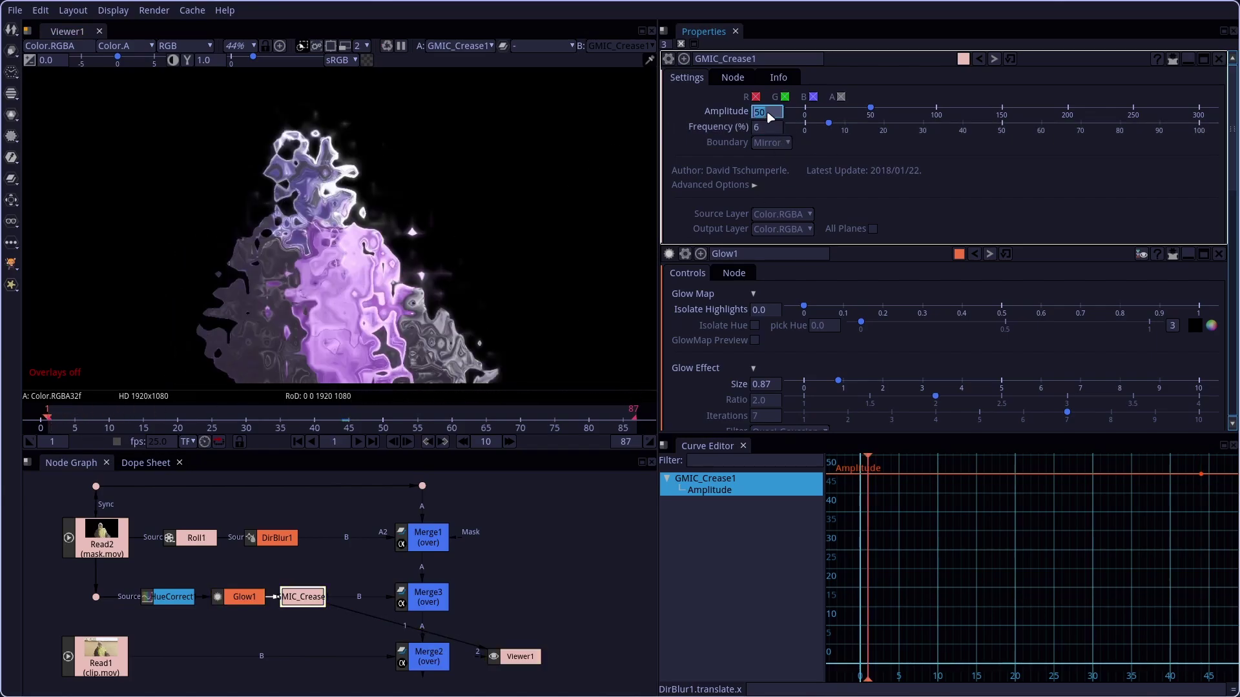
type("0")
key("Return")
left_click(638, 425)
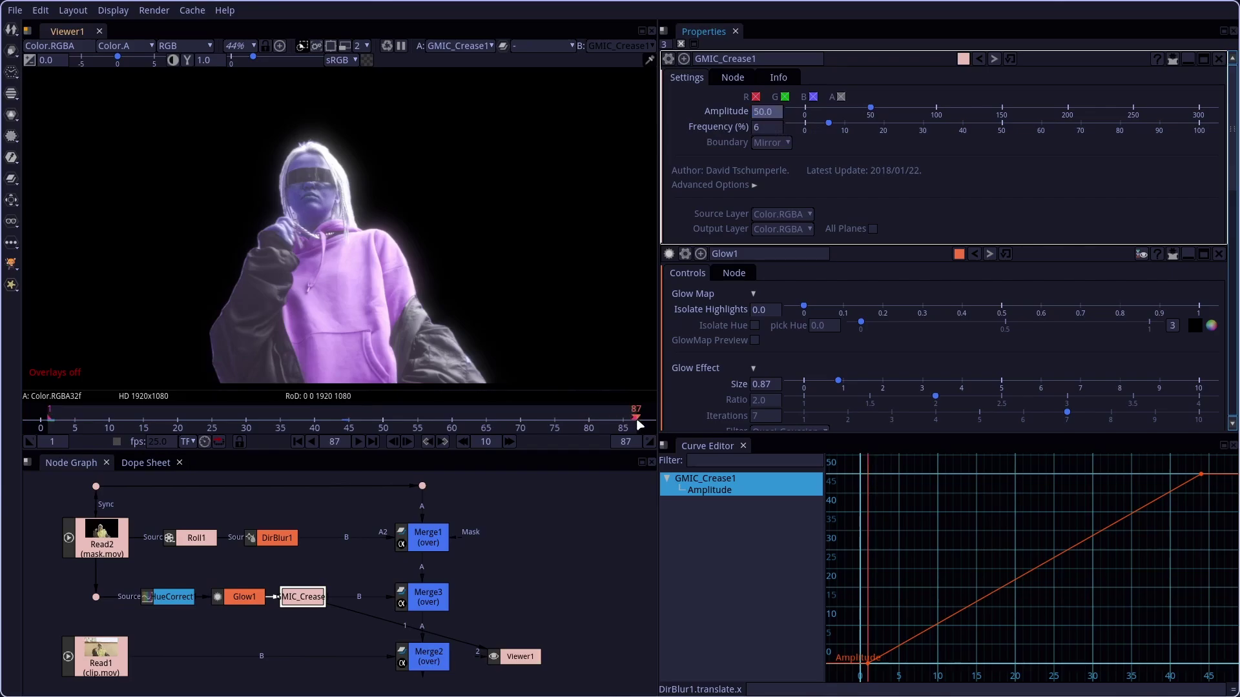
left_click(772, 114)
type("0")
key("Return")
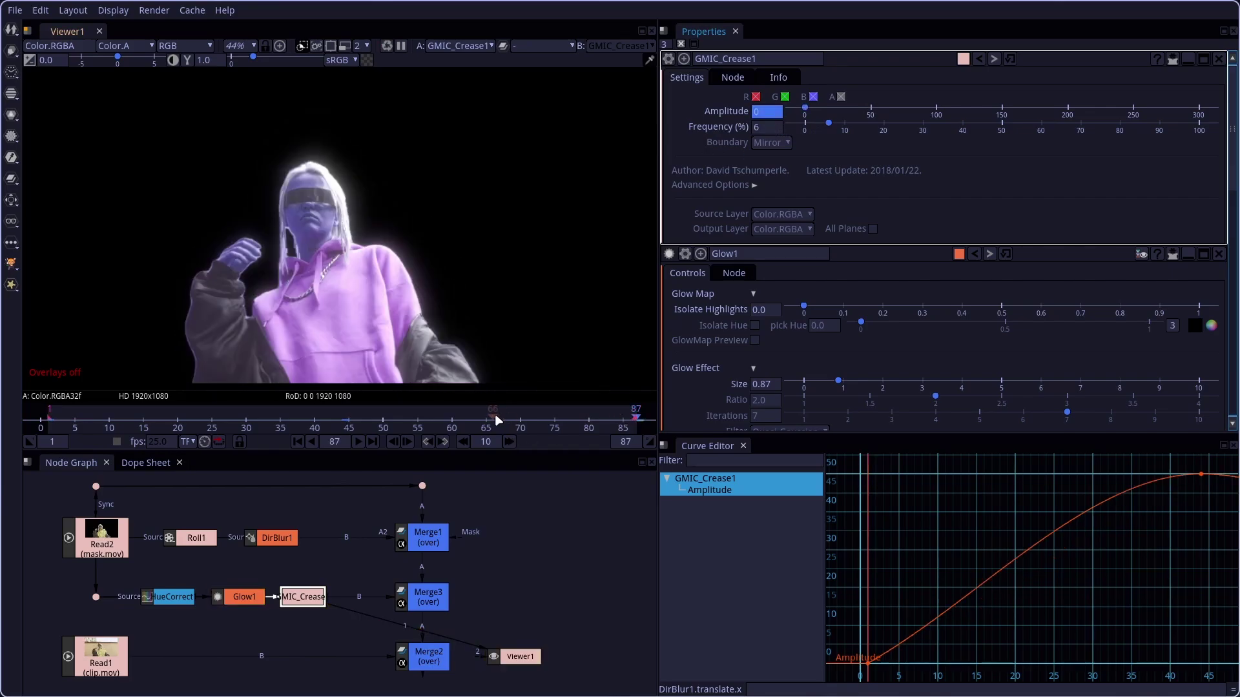
Enable Animate Random Seed in the Crease node's advanced options and view Merge2's output at frame 44
left_click(754, 185)
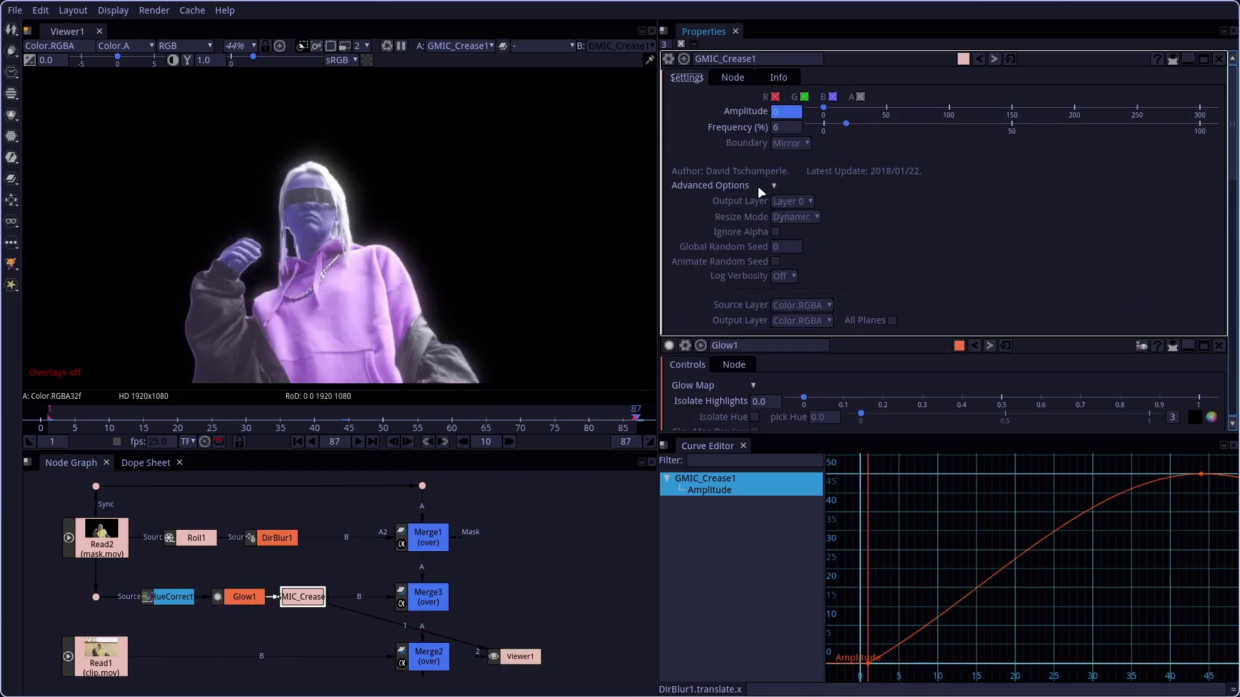
left_click(778, 261)
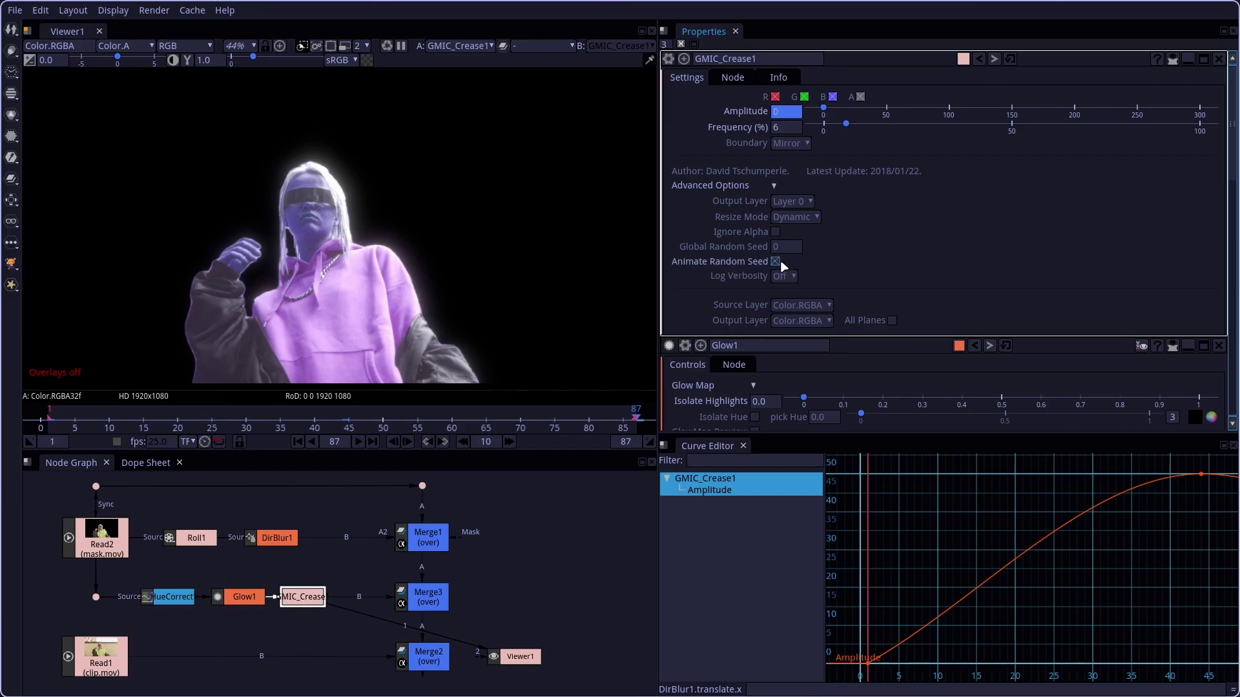
left_click(348, 428)
left_click(421, 659)
key("1")
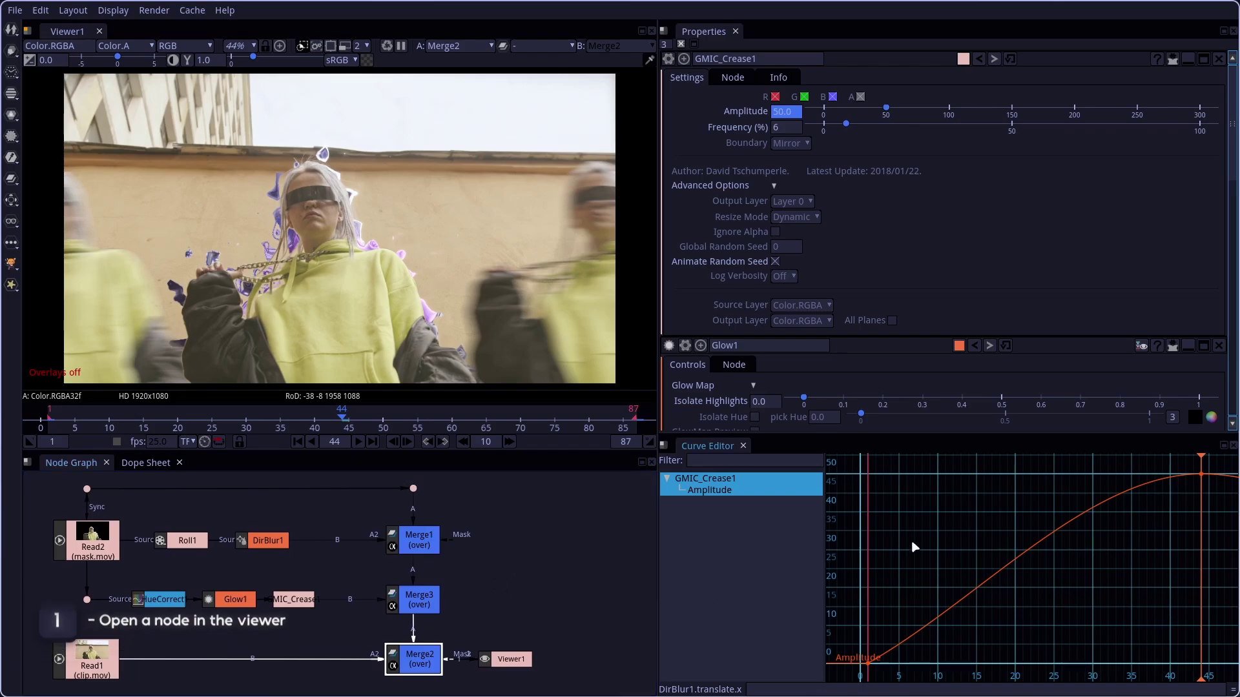
Fit the Amplitude curve in view and play the Merge2 composite from frame 1 using the viewer's proxy mode
key("f")
left_click(51, 426)
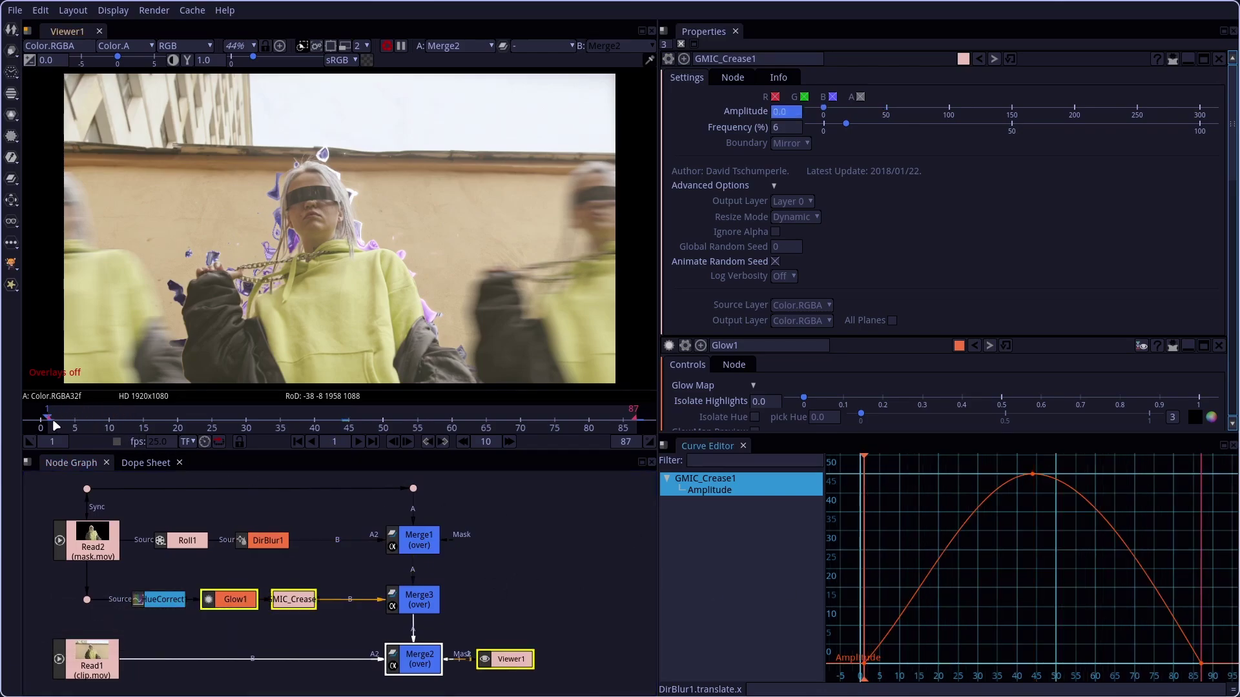
key("l")
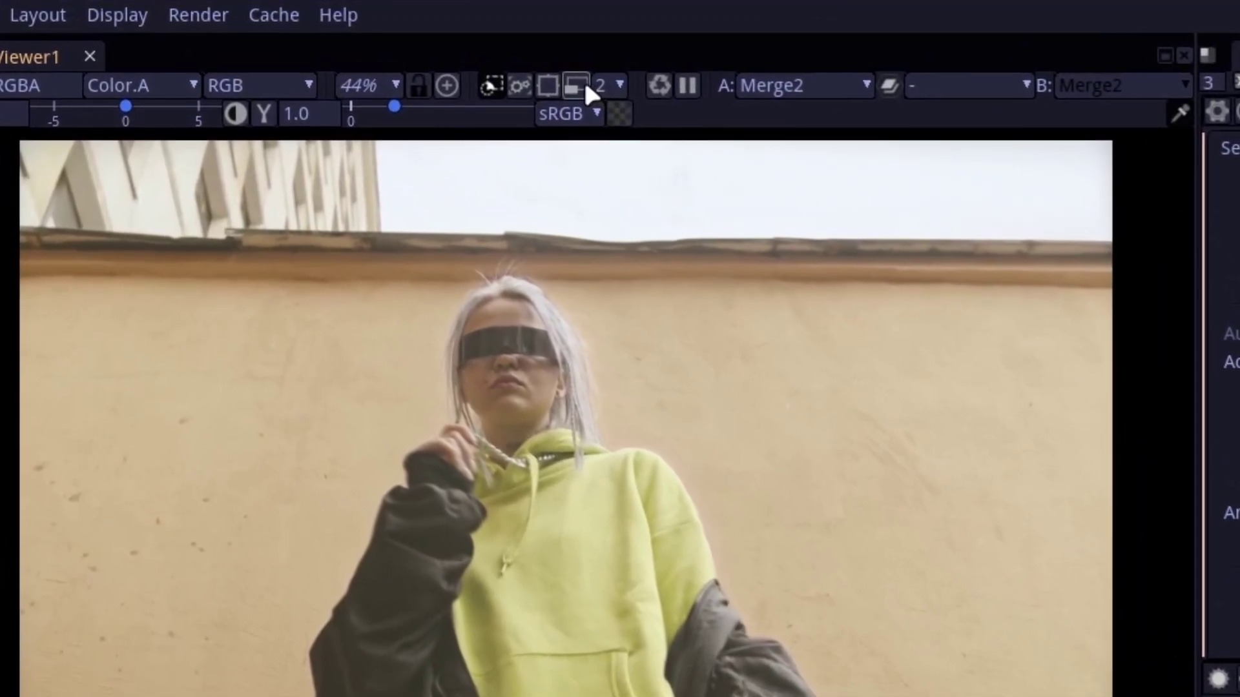
left_click(576, 85)
left_click(618, 84)
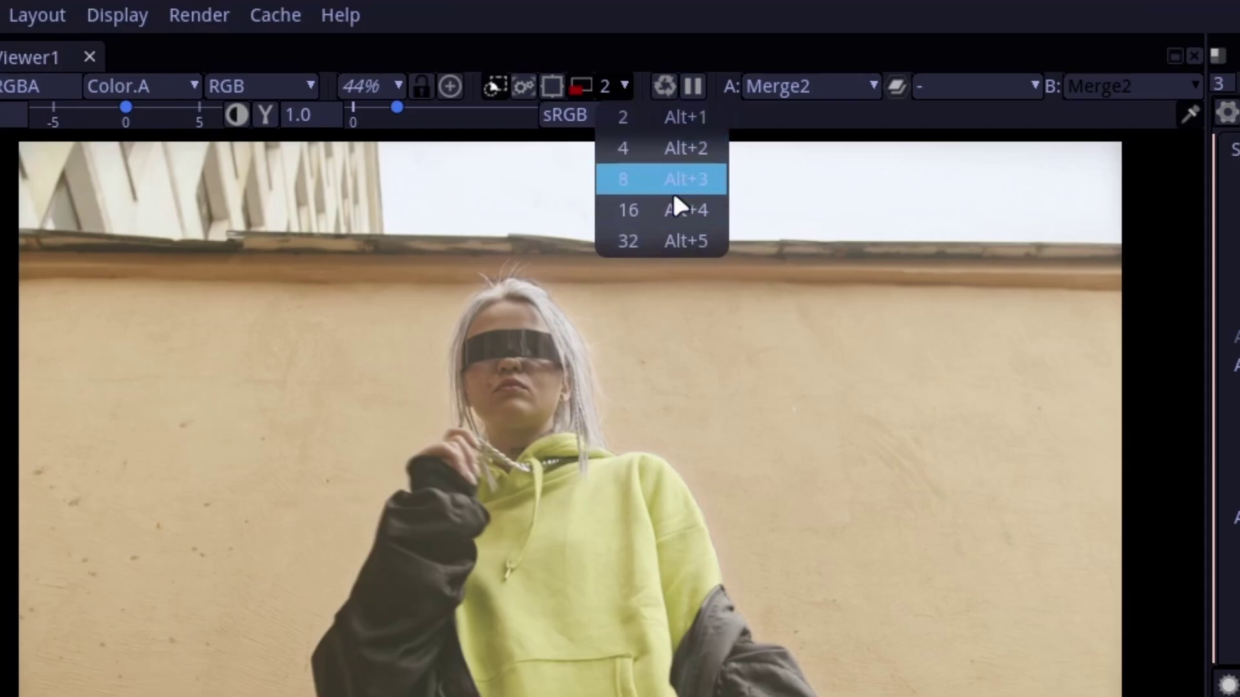
left_click(673, 196)
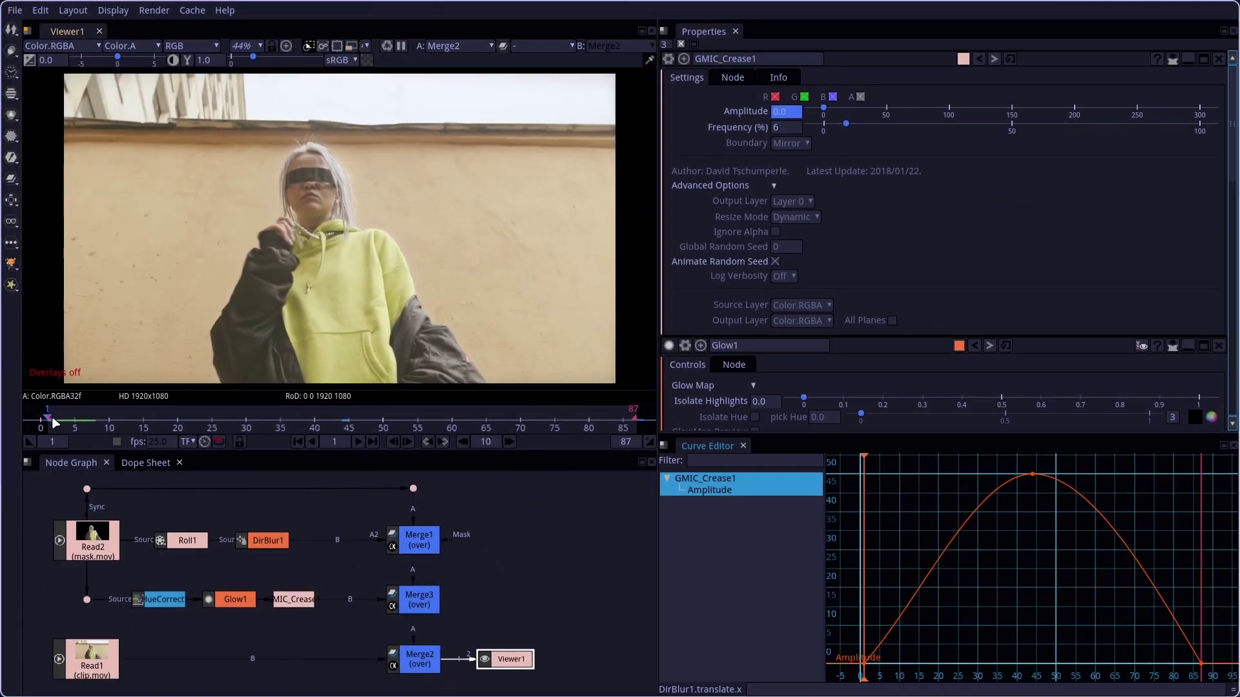
key("l")
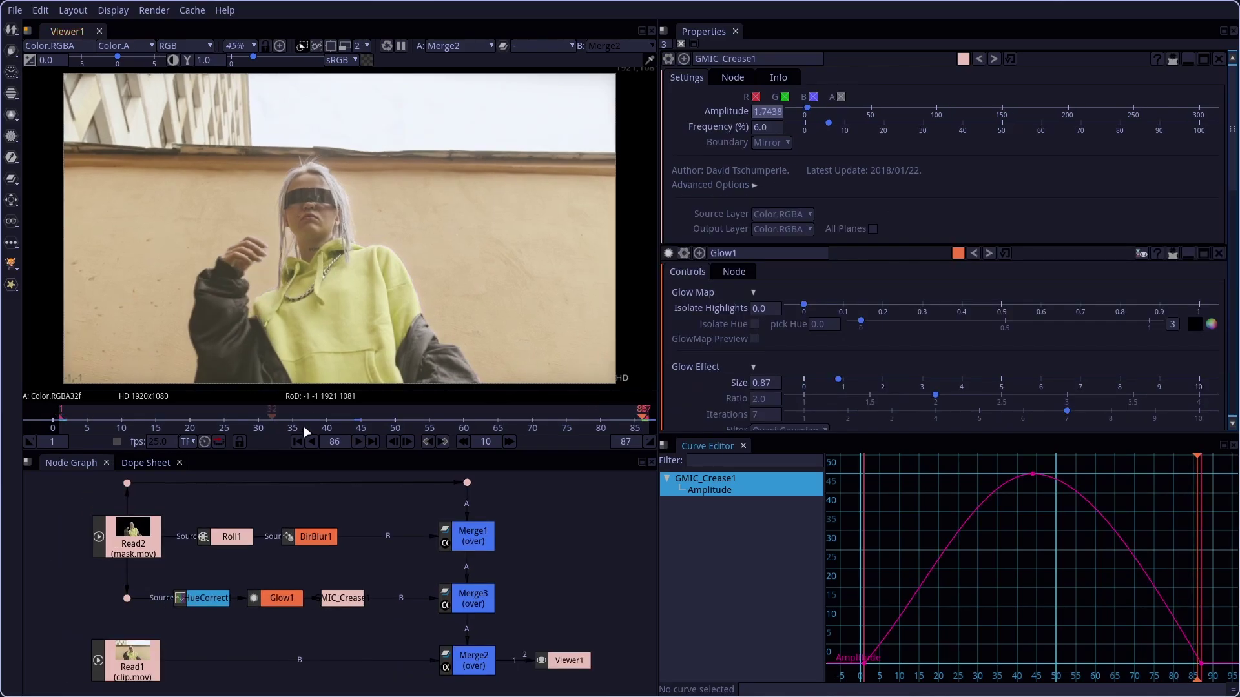
Insert a G'MIC Circle Transform node between the Crease node and Merge3, with the playhead at frame 44
left_click(354, 423)
left_click_drag(397, 519, 382, 525)
left_click(342, 601)
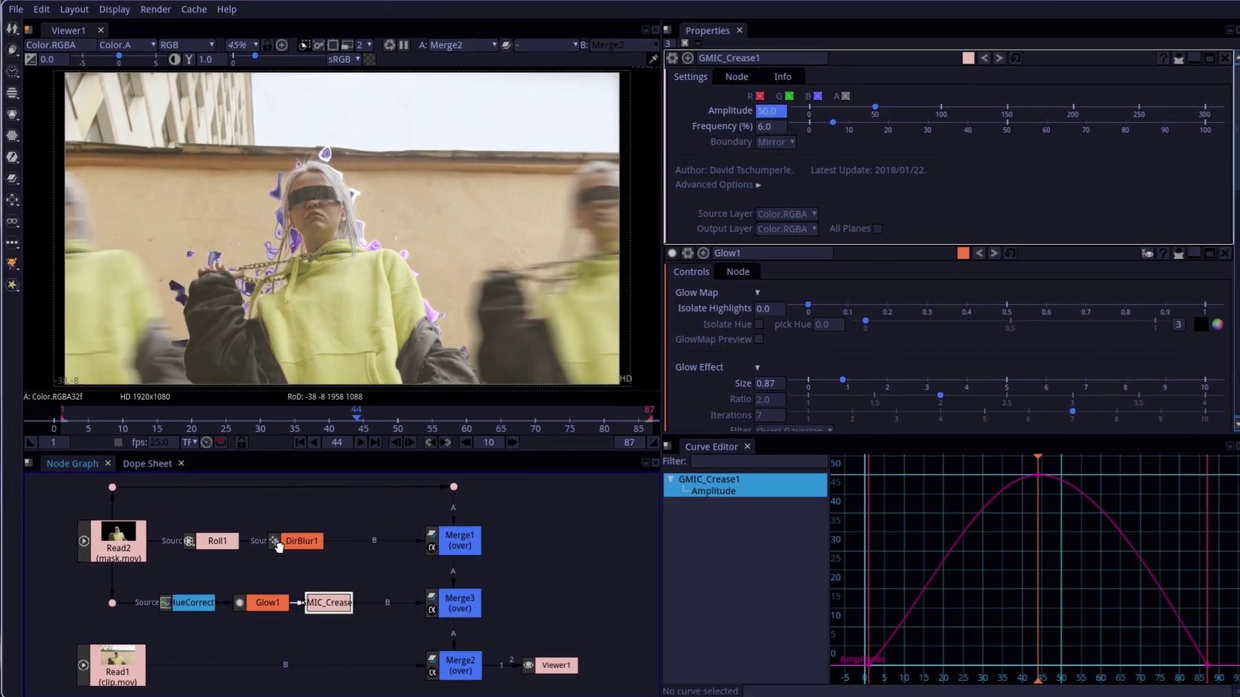
left_click(12, 264)
mouse_move(95, 363)
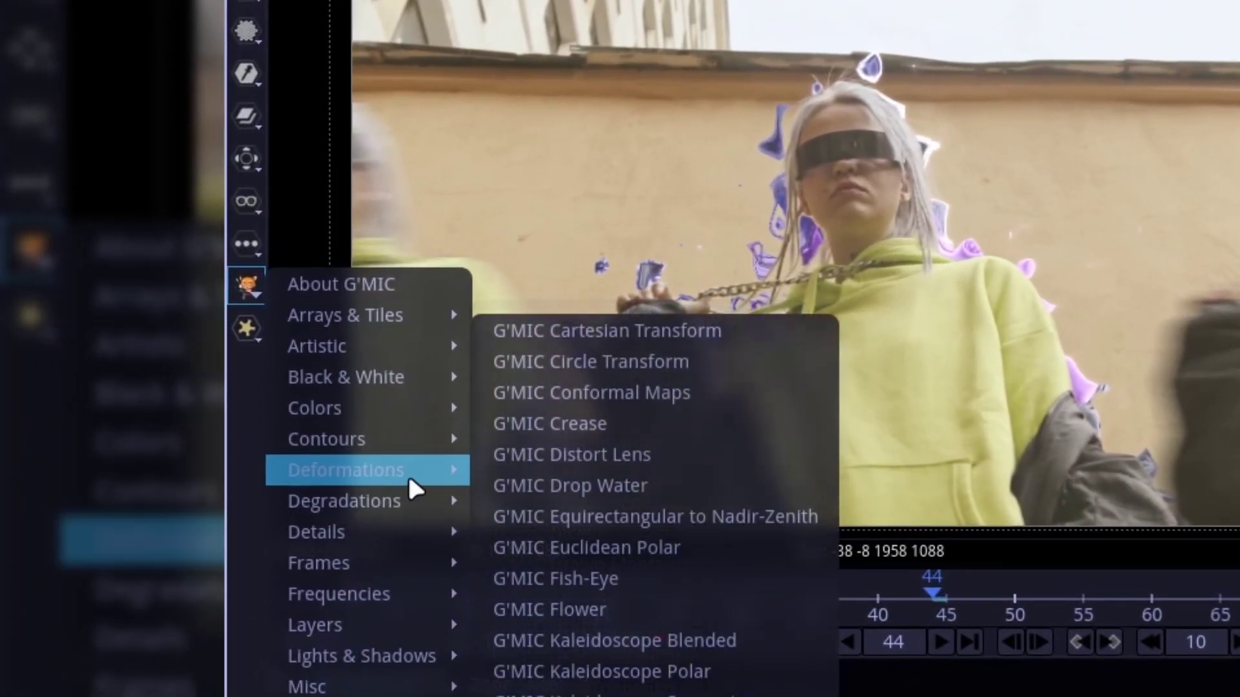
left_click(699, 369)
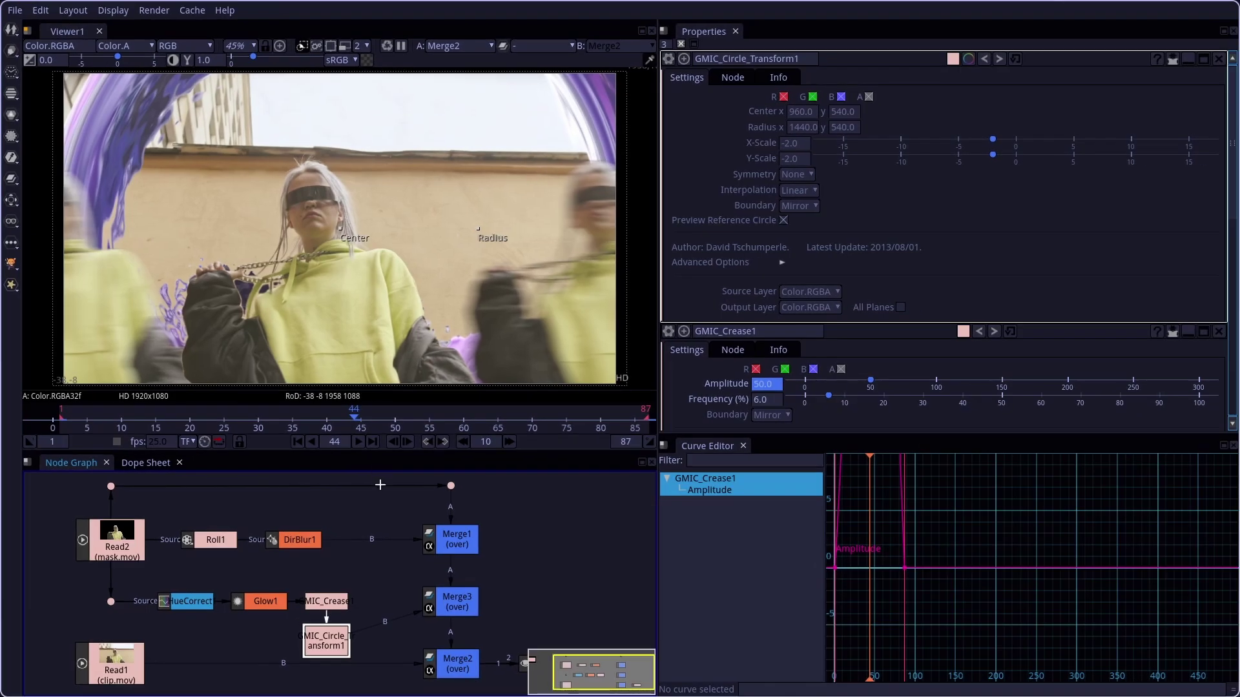
left_click_drag(326, 640, 388, 602)
Disable the Merge1 and Merge3 nodes to isolate the distorted purple copy
left_click(463, 553)
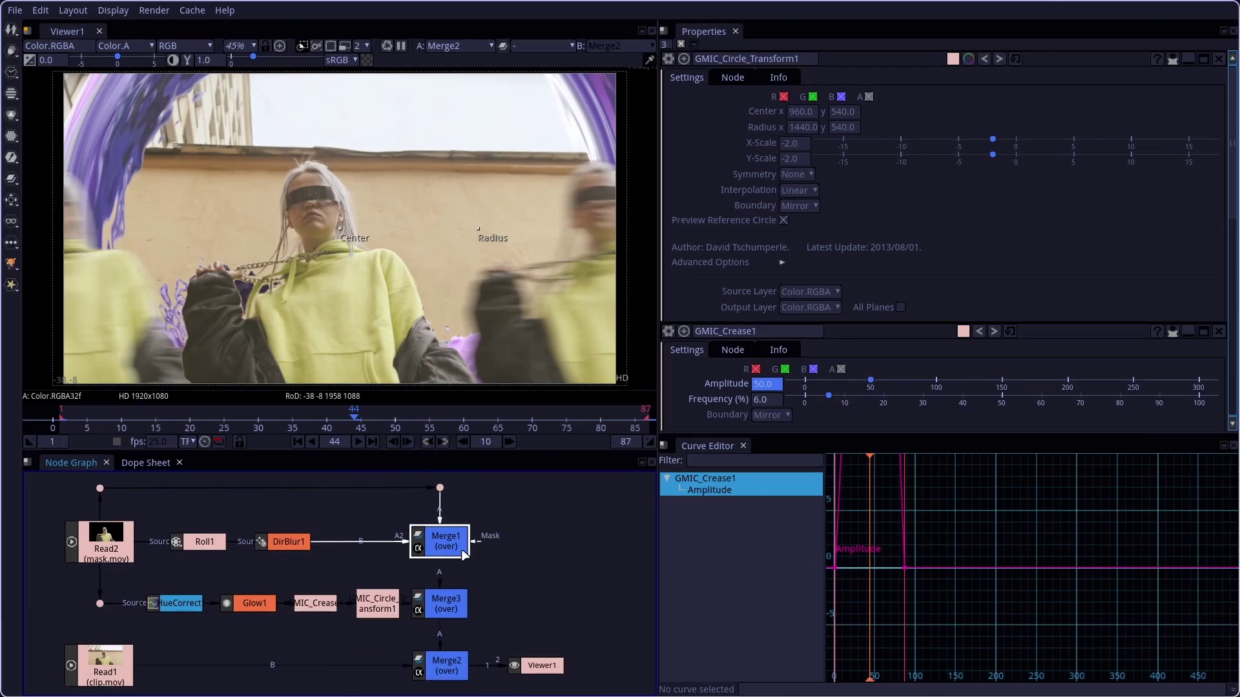
key("d")
left_click(445, 603)
key("d")
Set the Circle Transform's X-Scale to about -2.13, Y-Scale to -0.50 and Symmetry to Outside
left_click(996, 143)
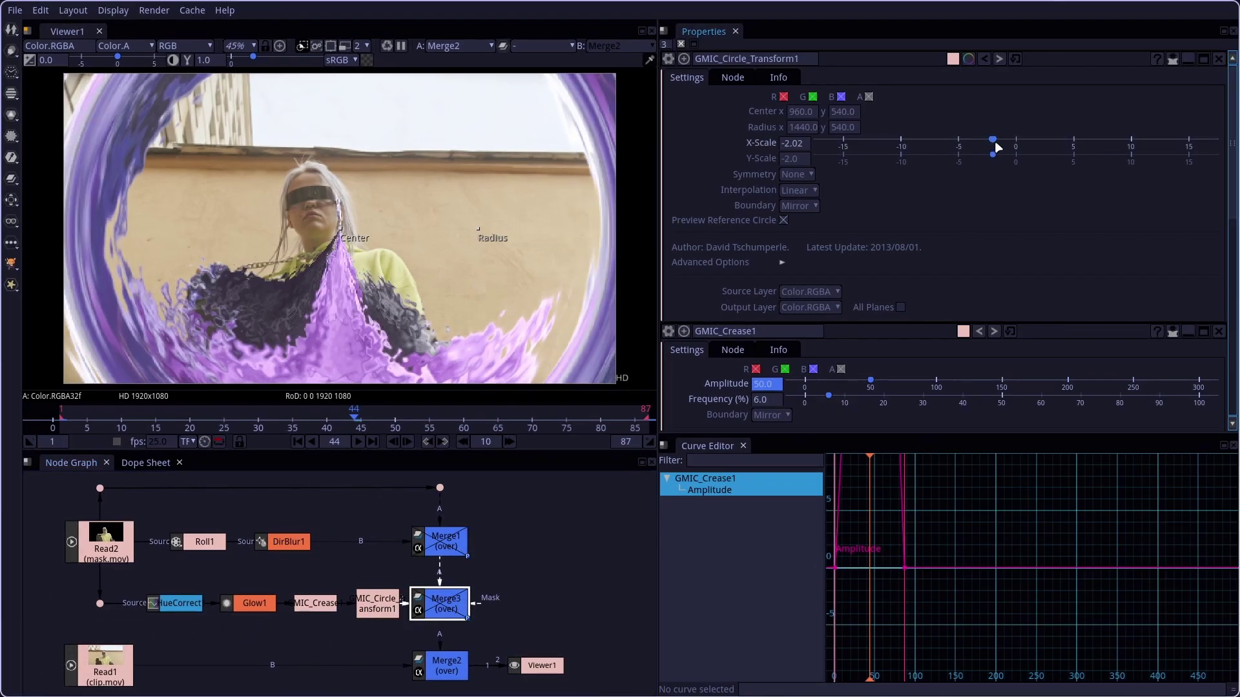
left_click_drag(993, 155, 1020, 165)
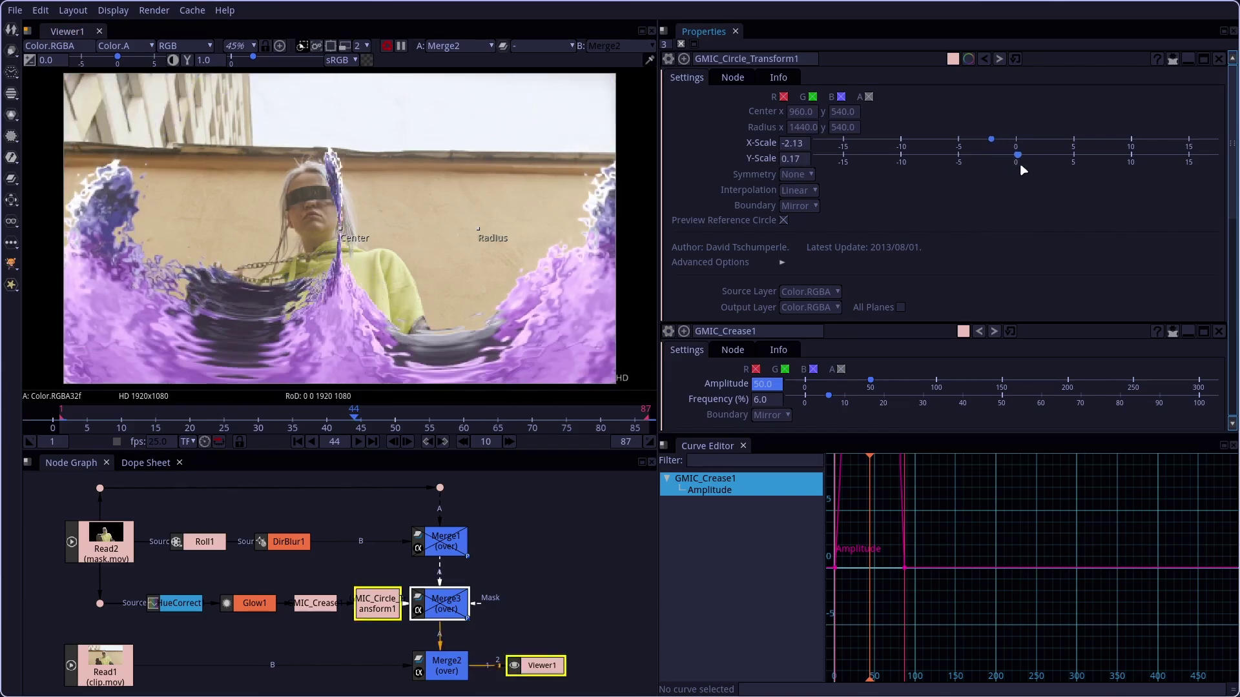
left_click(1010, 155)
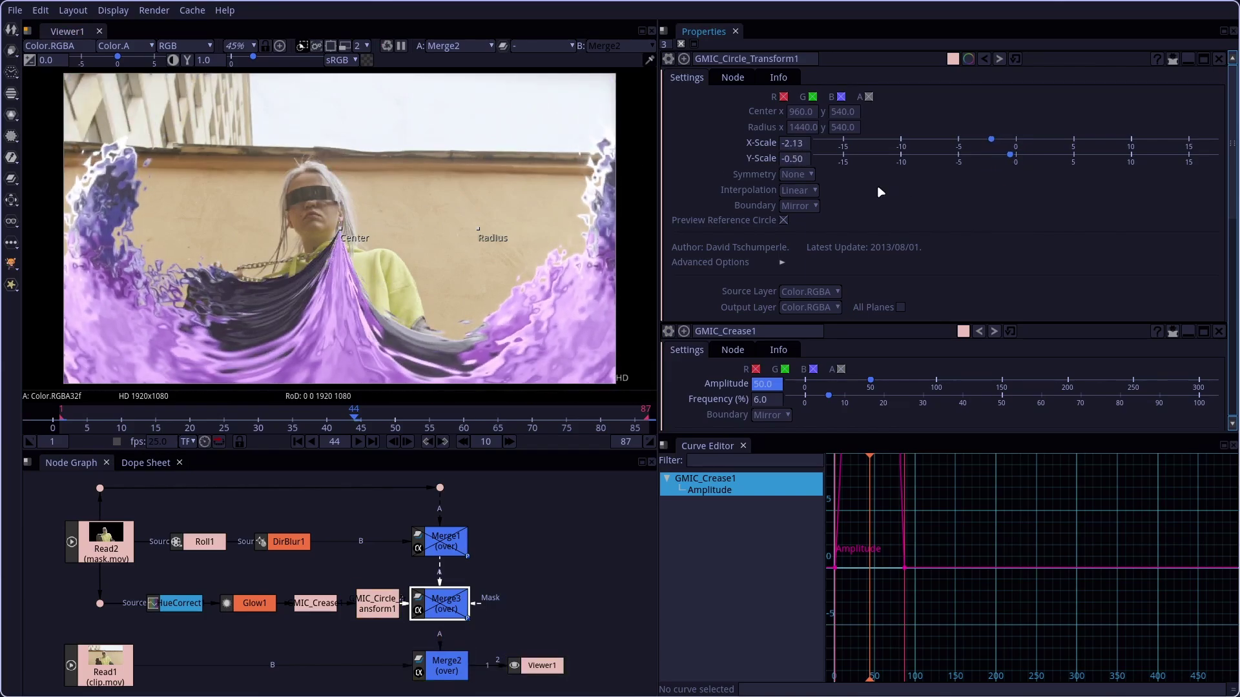
left_click(798, 175)
left_click(803, 221)
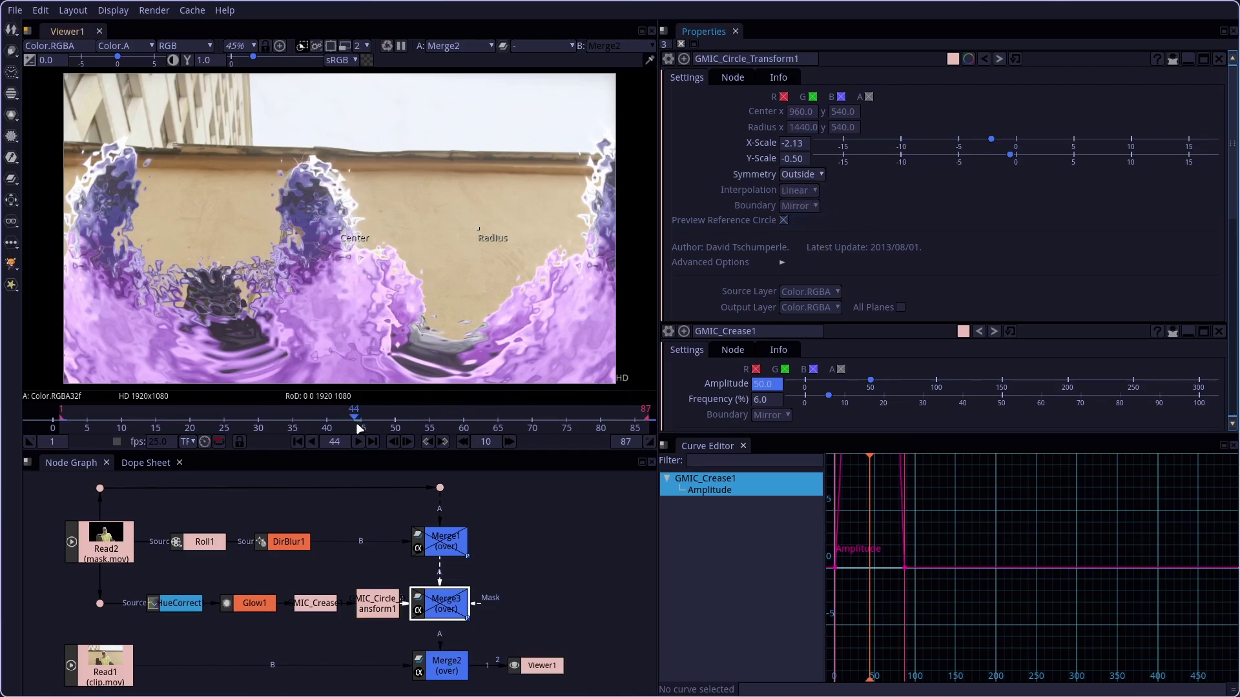
Set keyframes for the Circle Transform's X-Scale and Y-Scale at frame 44
right_click(800, 148)
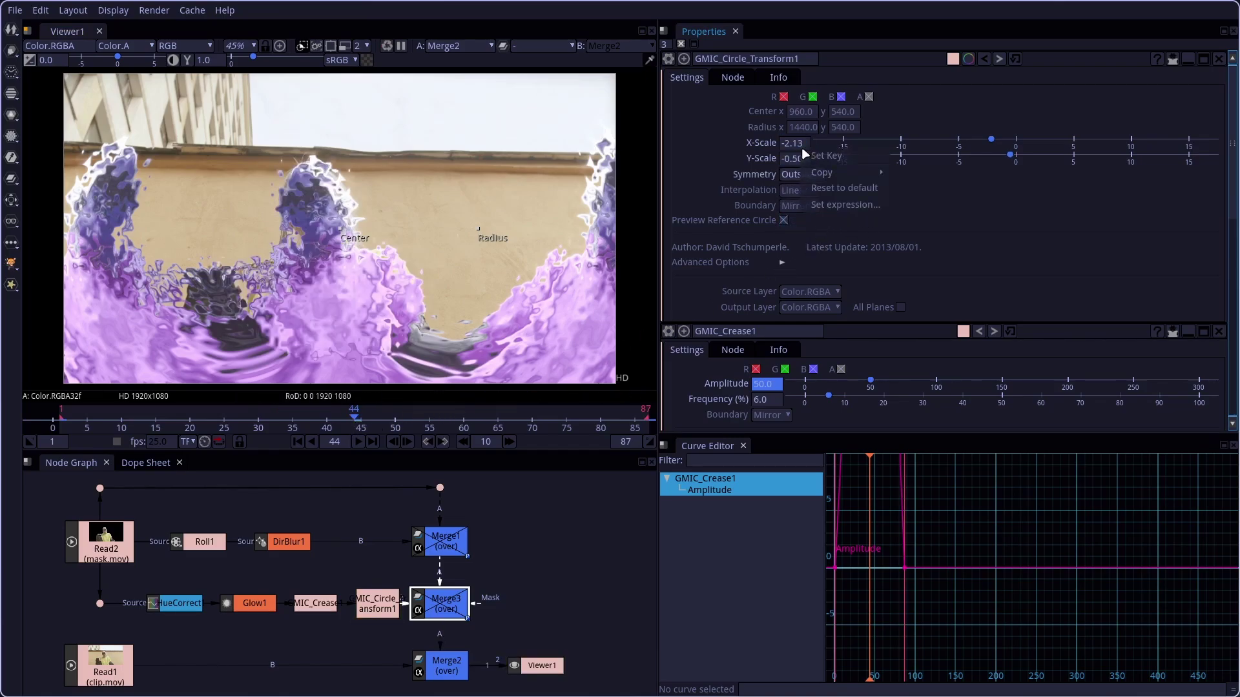
left_click(803, 156)
right_click(794, 158)
left_click(811, 167)
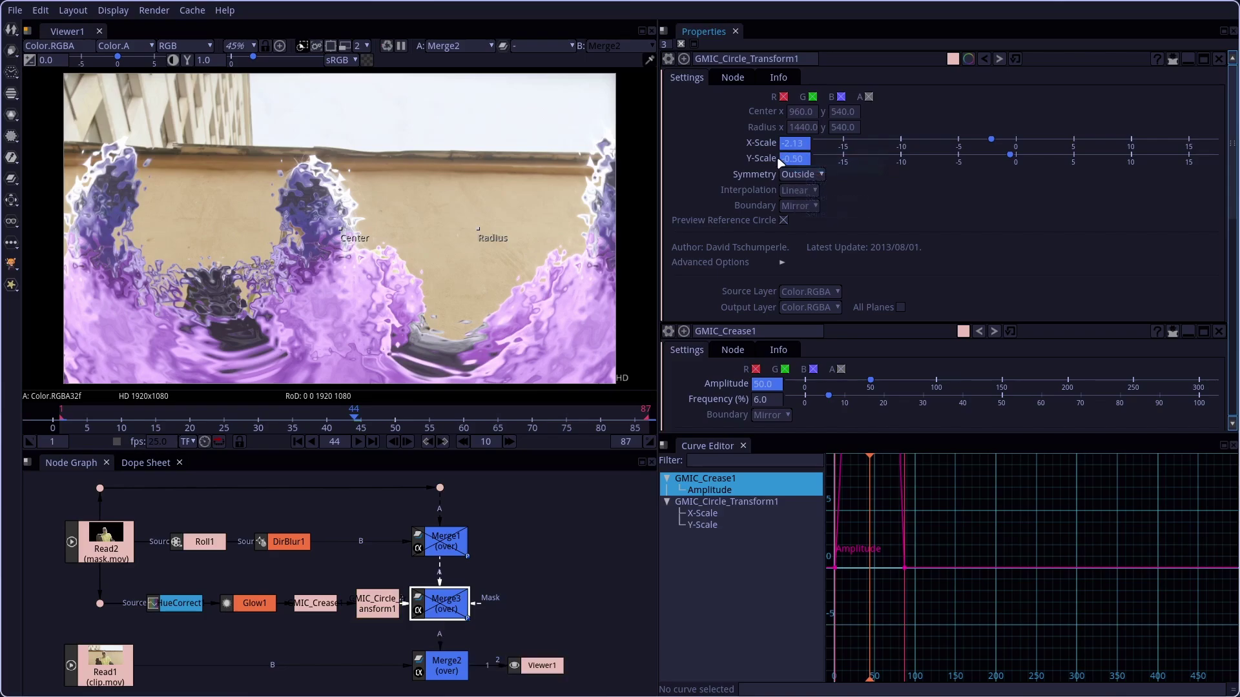
Keyframe the Circle Transform's X-Scale and Y-Scale at 0 on frame 1
left_click(66, 420)
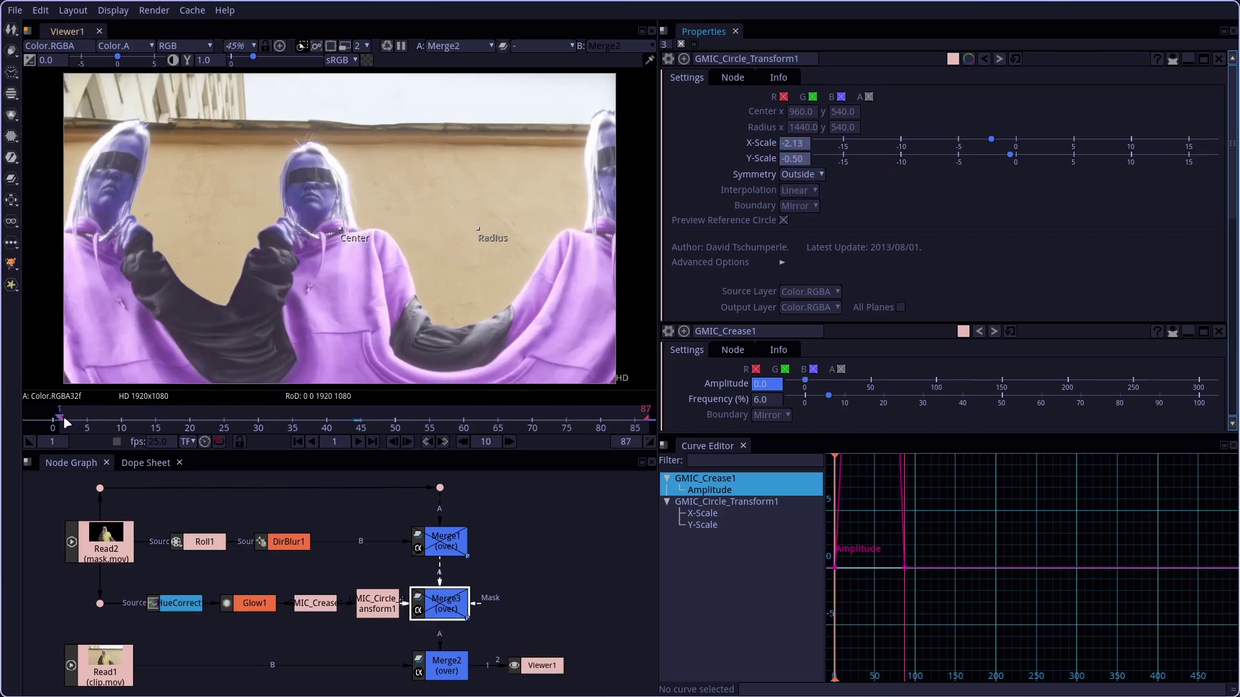
type("0")
key("Return")
left_click(797, 160)
type("0")
key("Return")
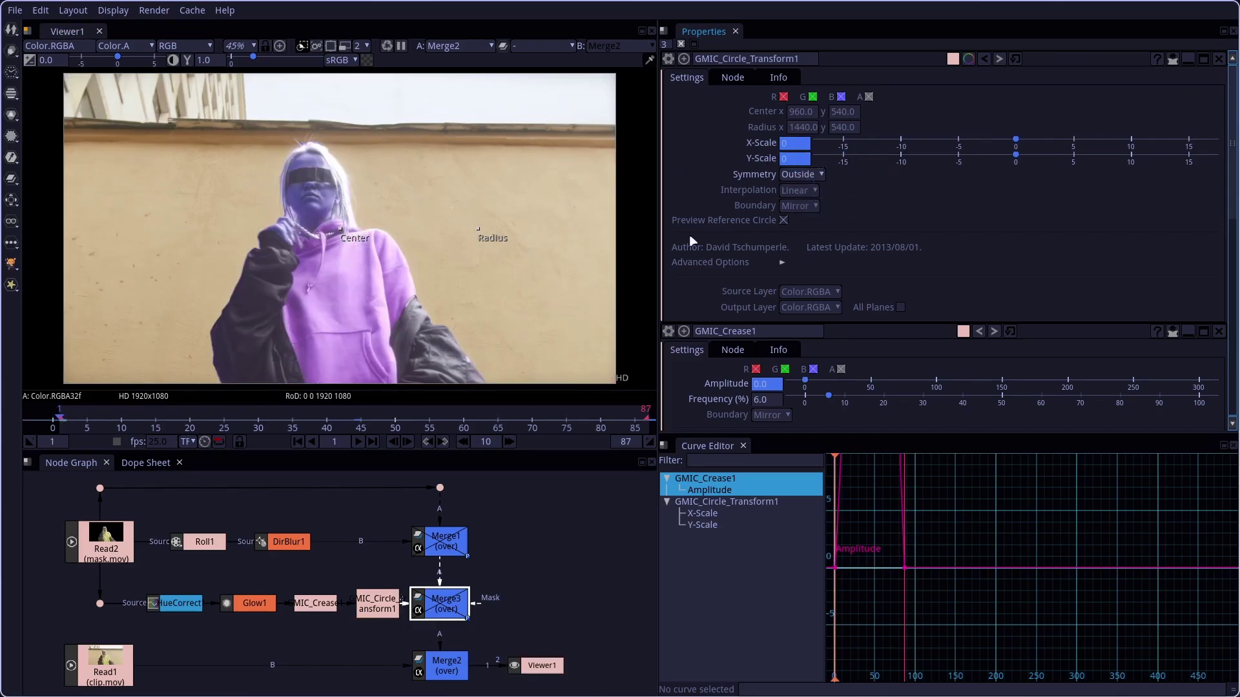
Keyframe the Circle Transform's X-Scale and Y-Scale at 0 on frame 87
left_click(649, 418)
left_click(799, 159)
left_click(803, 145)
type("0")
key("Return")
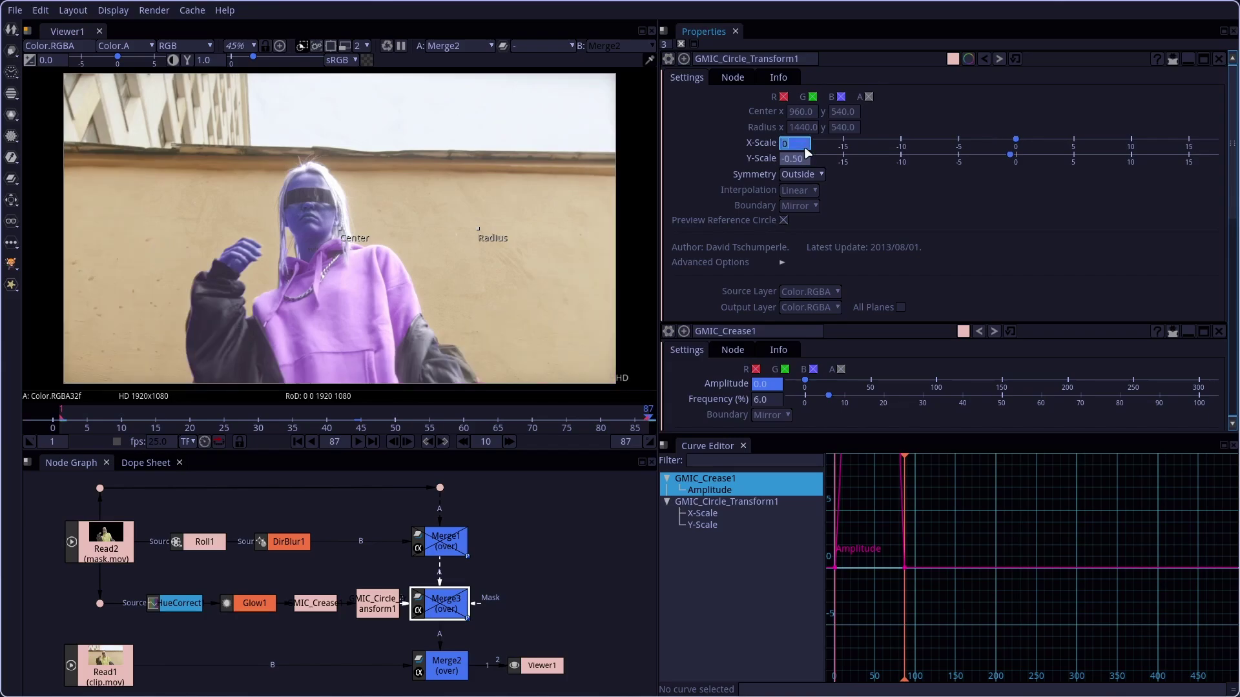
left_click(802, 159)
type("0")
key("Return")
Re-enable Merge1 and Merge3, and fit the Circle Transform's X-Scale and Y-Scale curves in the Curve Editor
left_click_drag(502, 505, 406, 632)
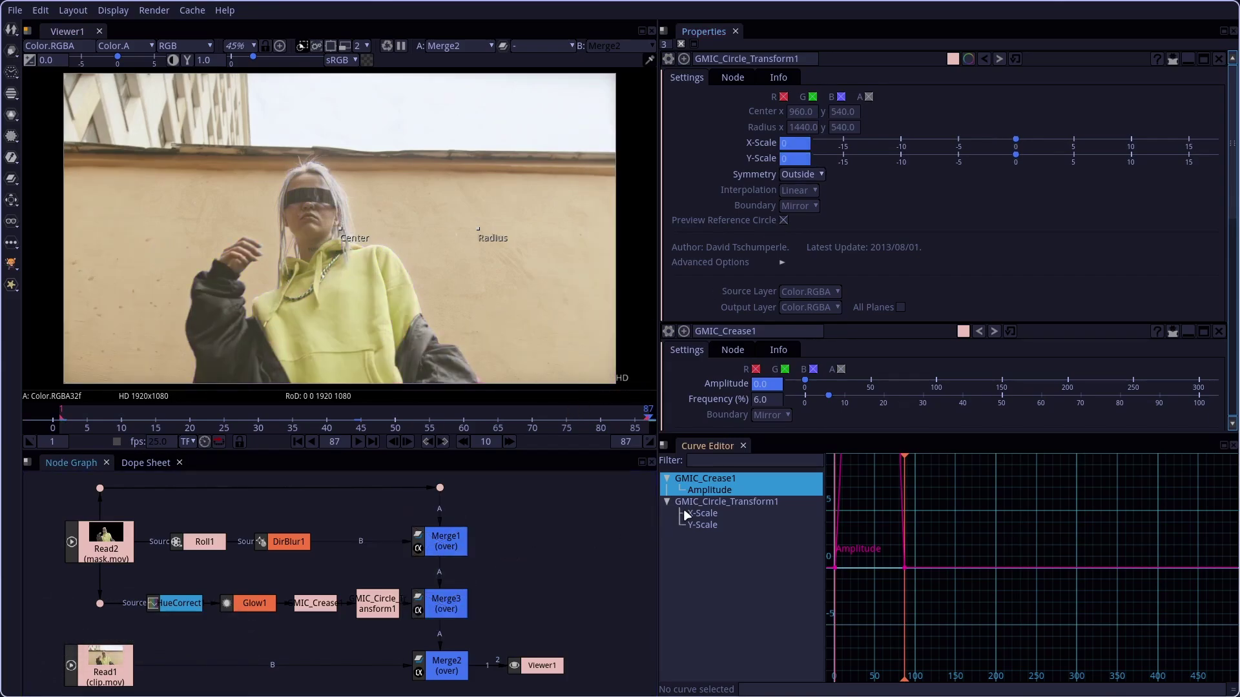
key("f")
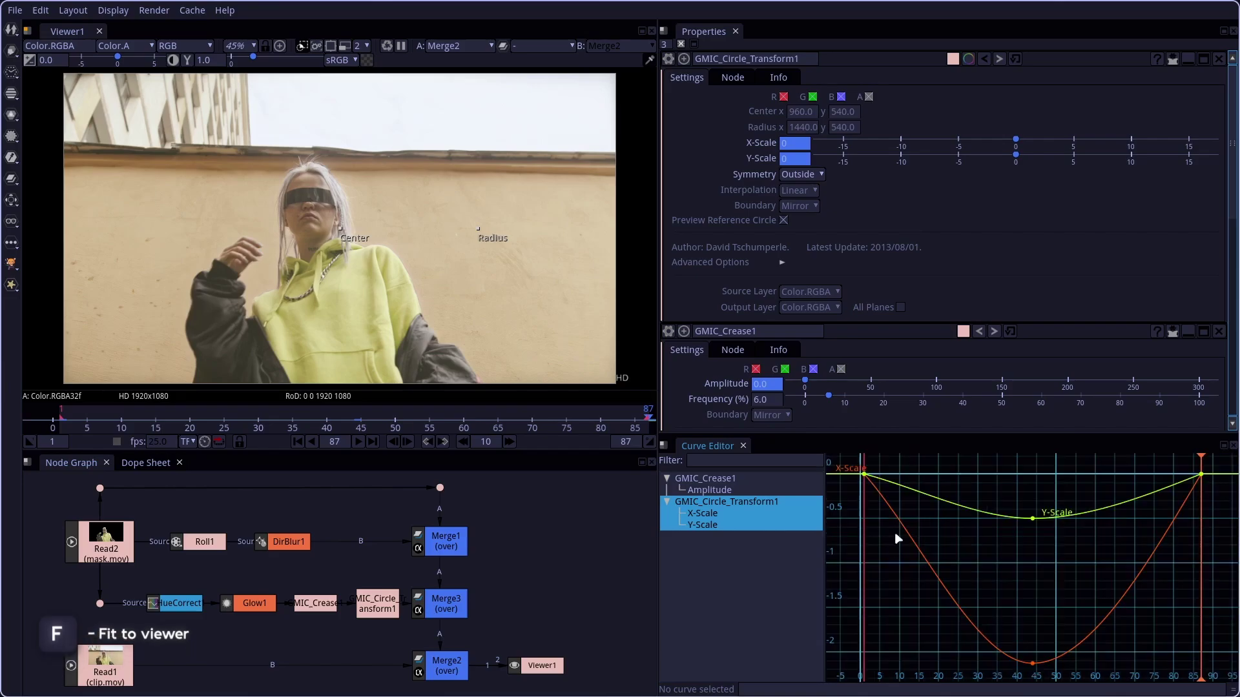